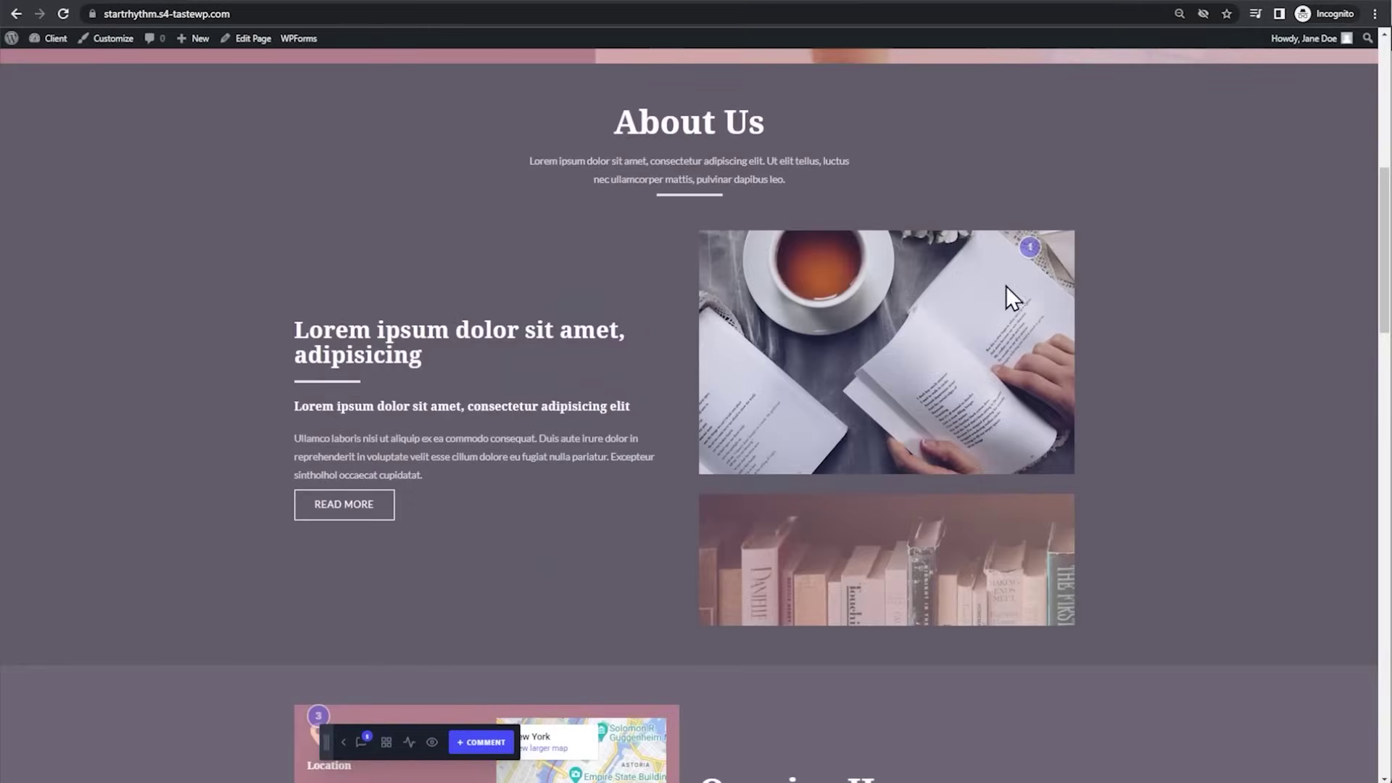
- Place a comment on the About Us book-and-tea image reading "Please replace this image with something else"
{"action": "left_click", "coordinate": [1028, 246]}
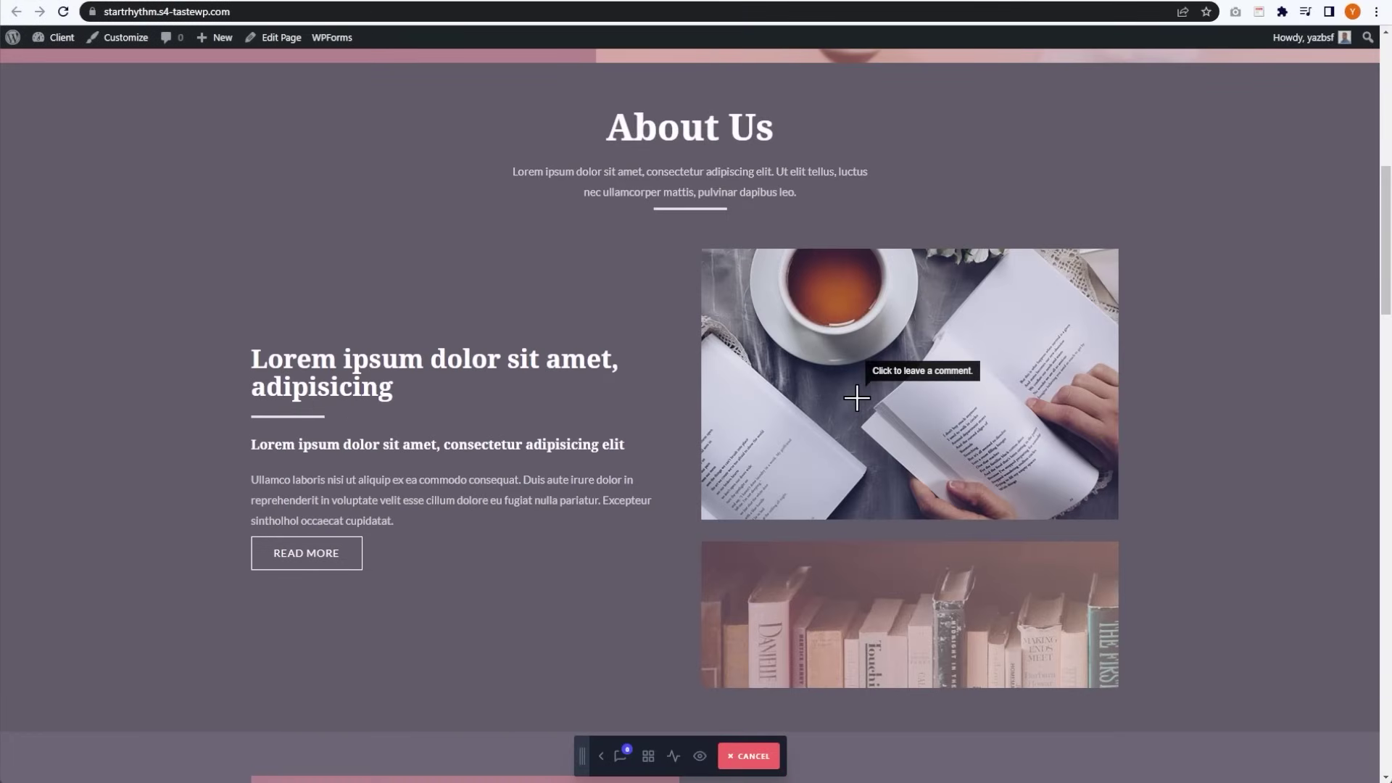
{"action": "left_click", "coordinate": [856, 398]}
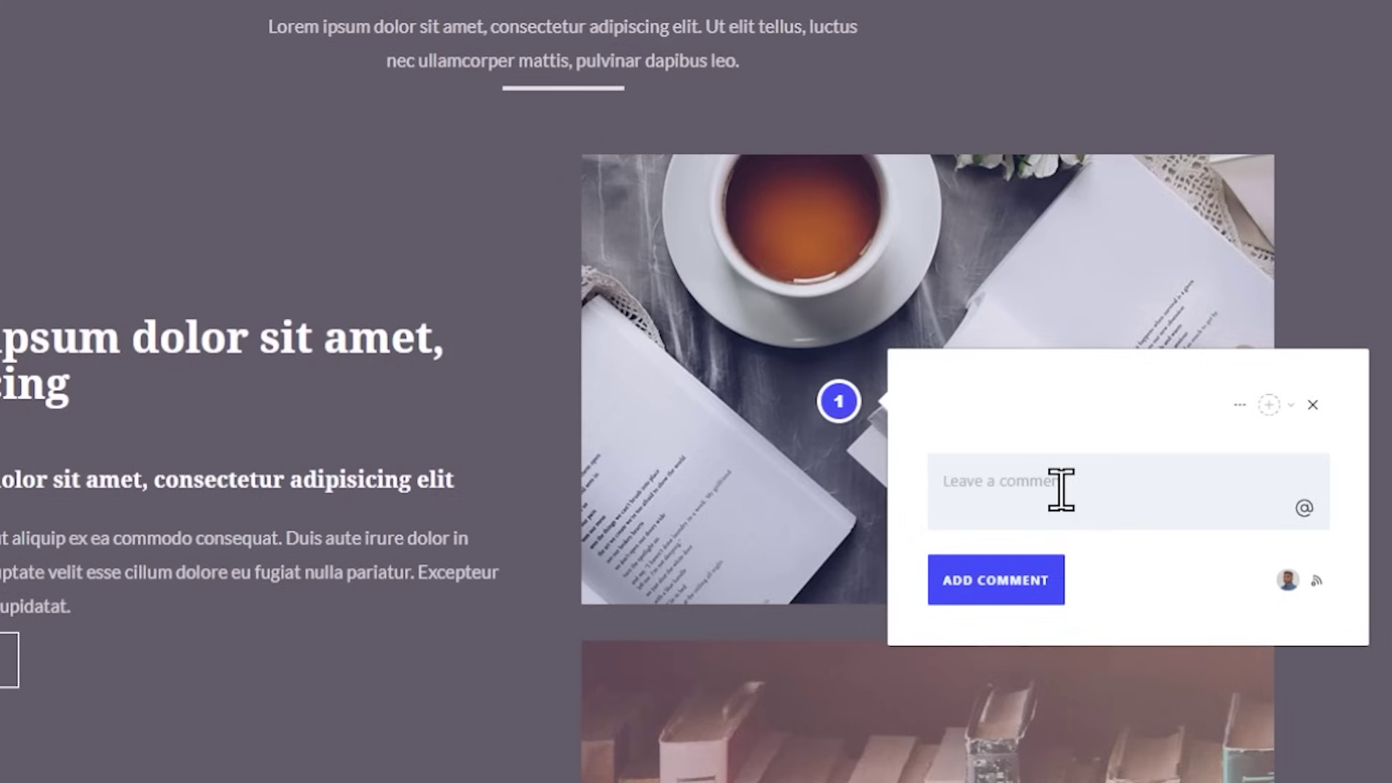
{"action": "type", "text": "Please replace this image with something else"}
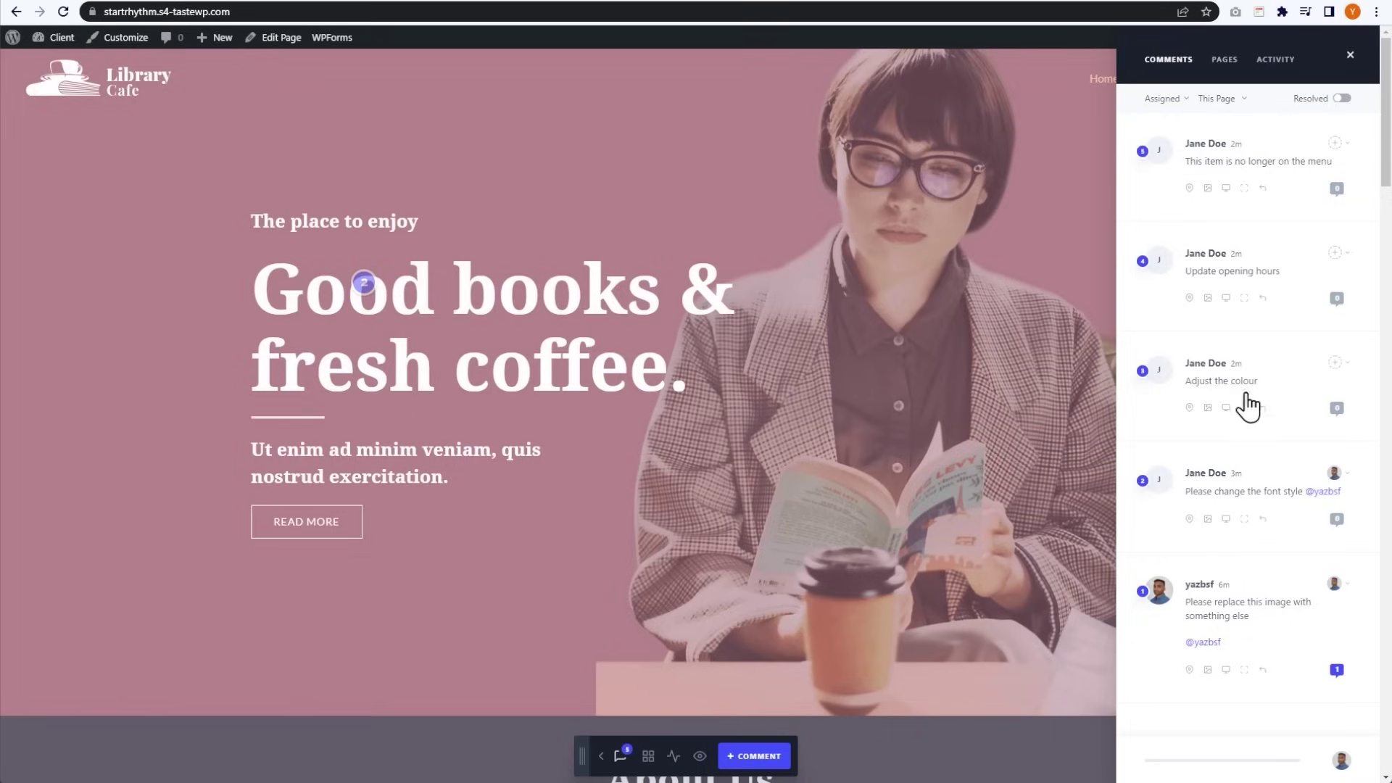
- Look through the comments left on this page and open the page screenshot in the Mockup Test project
{"action": "scroll", "coordinate": [1237, 638], "scroll_direction": "down", "scroll_amount": 2}
{"action": "scroll", "coordinate": [1237, 638], "scroll_direction": "up", "scroll_amount": 2}
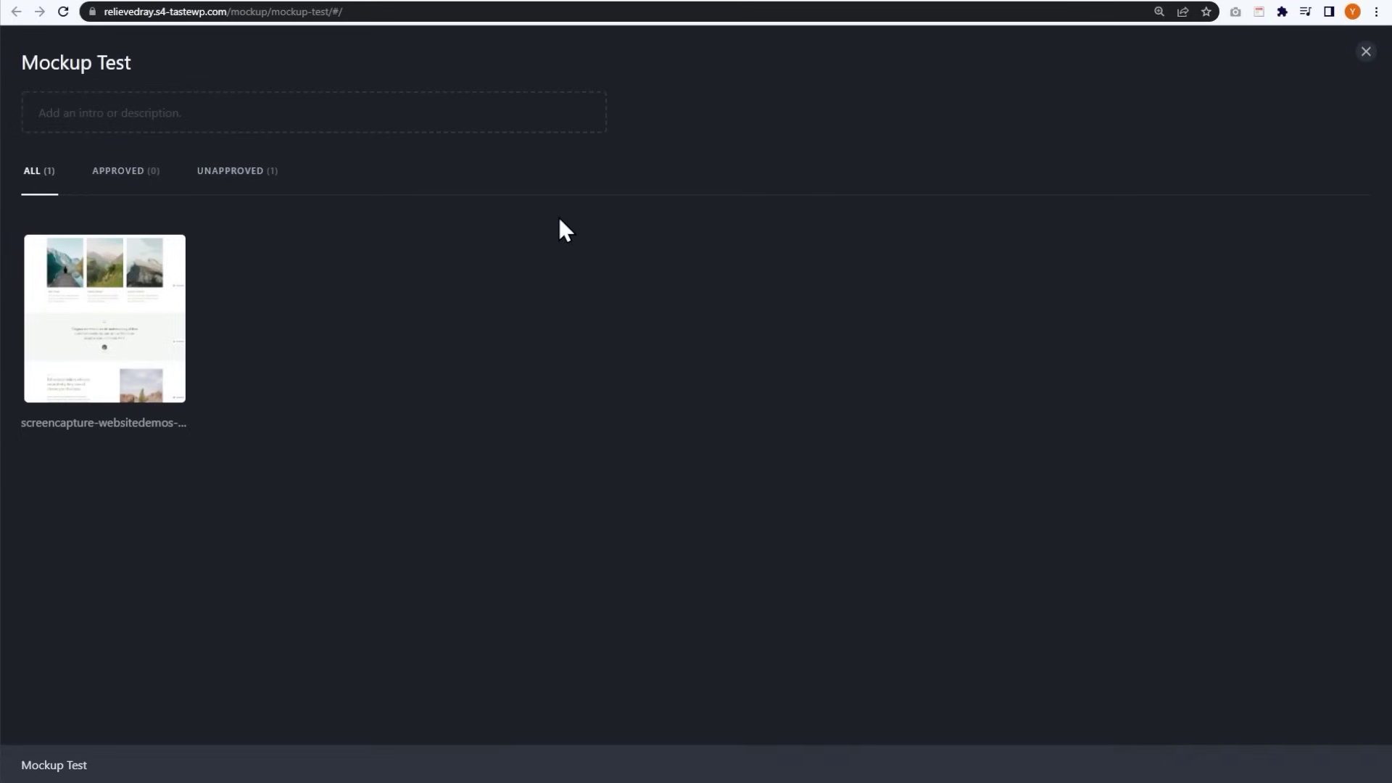
{"action": "left_click", "coordinate": [155, 295]}
{"action": "left_click", "coordinate": [312, 191]}
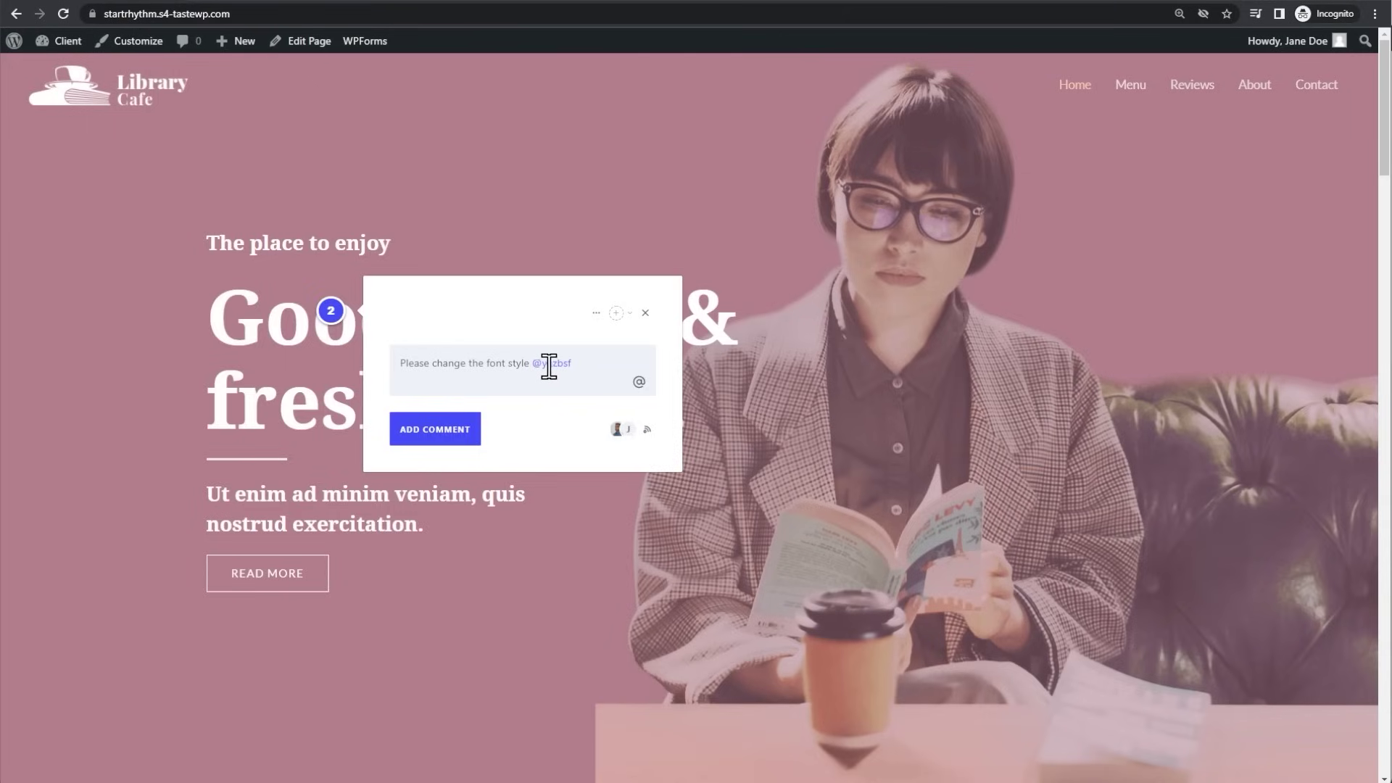
- Assign the font style comment on the hero heading to the teammate mentioned in it
{"action": "left_click", "coordinate": [614, 312]}
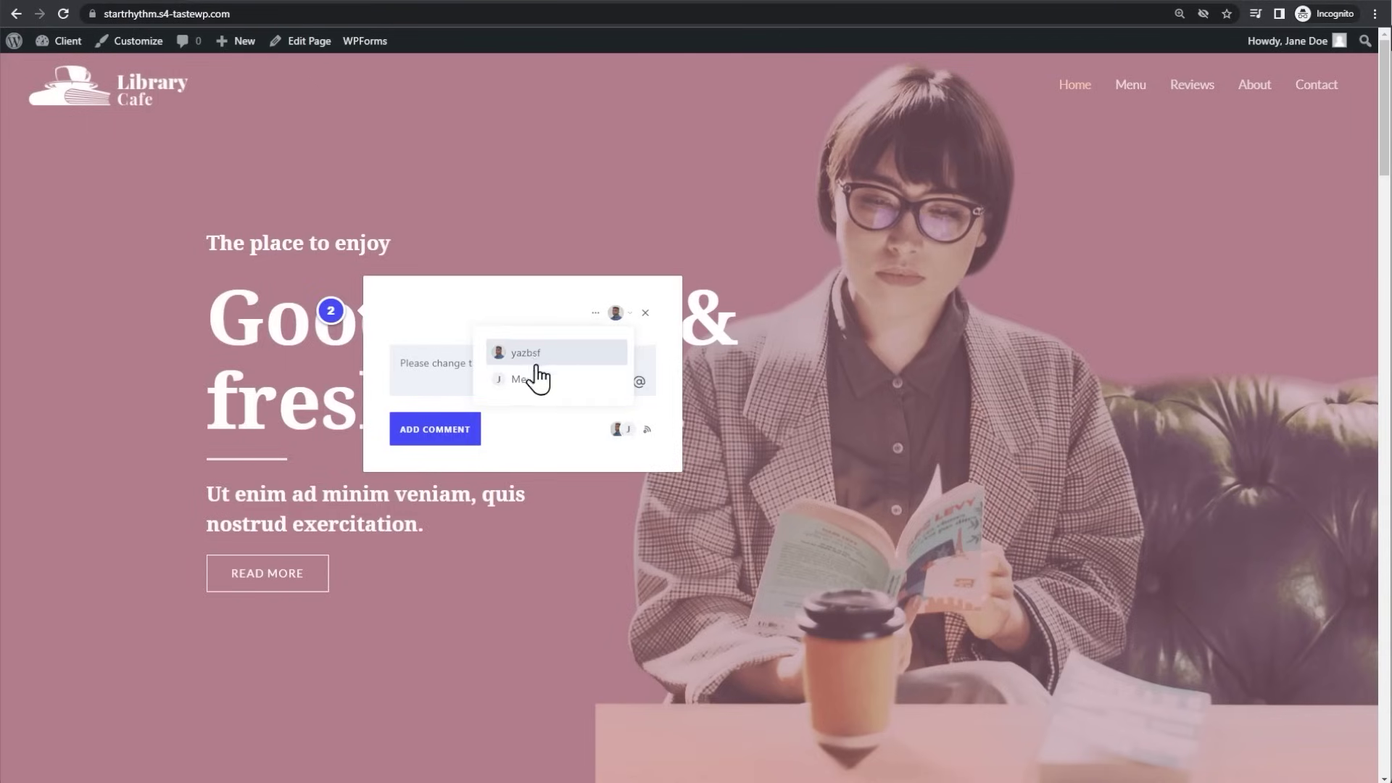
{"action": "left_click", "coordinate": [554, 353]}
{"action": "left_click", "coordinate": [622, 431]}
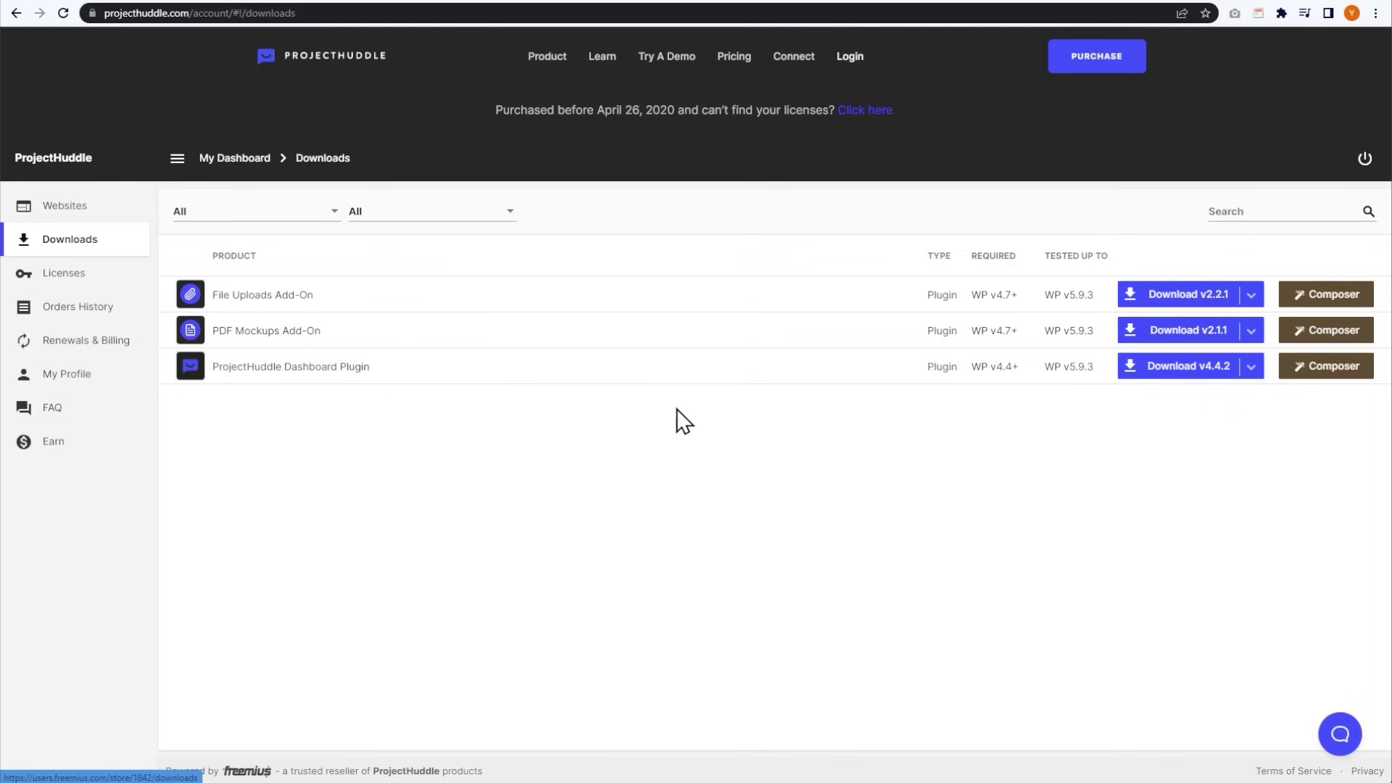
- Download version 4.4.2 of the ProjectHuddle Dashboard Plugin from the account's downloads
{"action": "left_click", "coordinate": [1160, 369]}
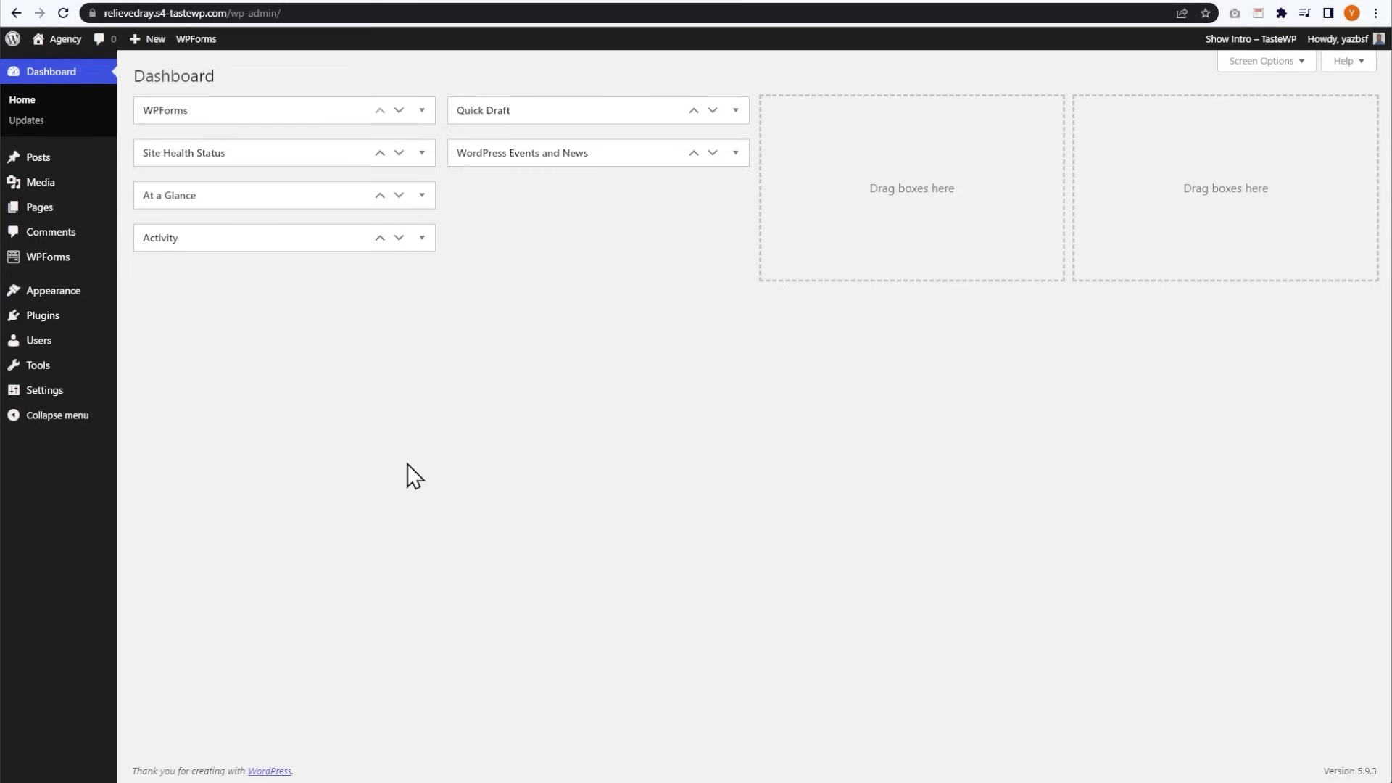
- Install and activate the plugin on the agency WordPress site by uploading project-huddle.zip from the Downloads folder
{"action": "mouse_move", "coordinate": [67, 319]}
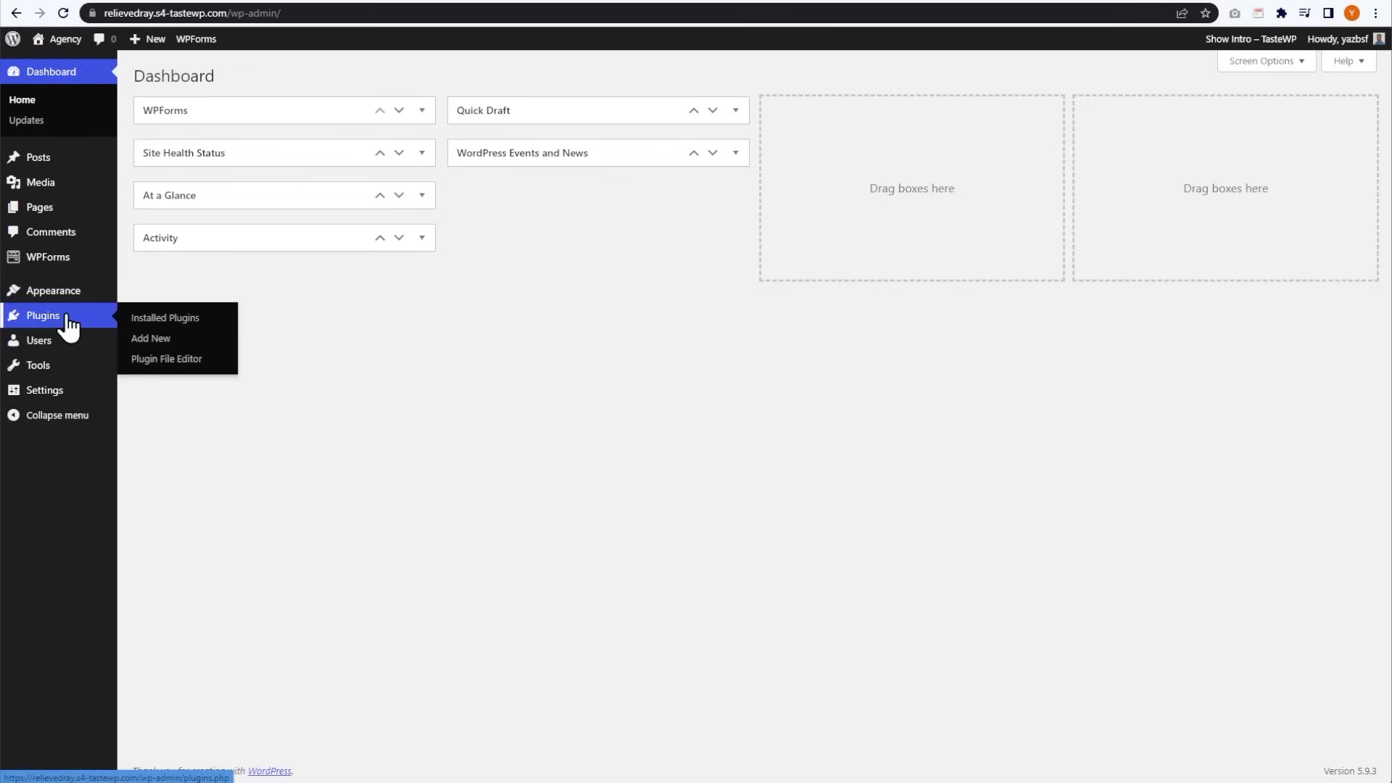
{"action": "left_click", "coordinate": [149, 340]}
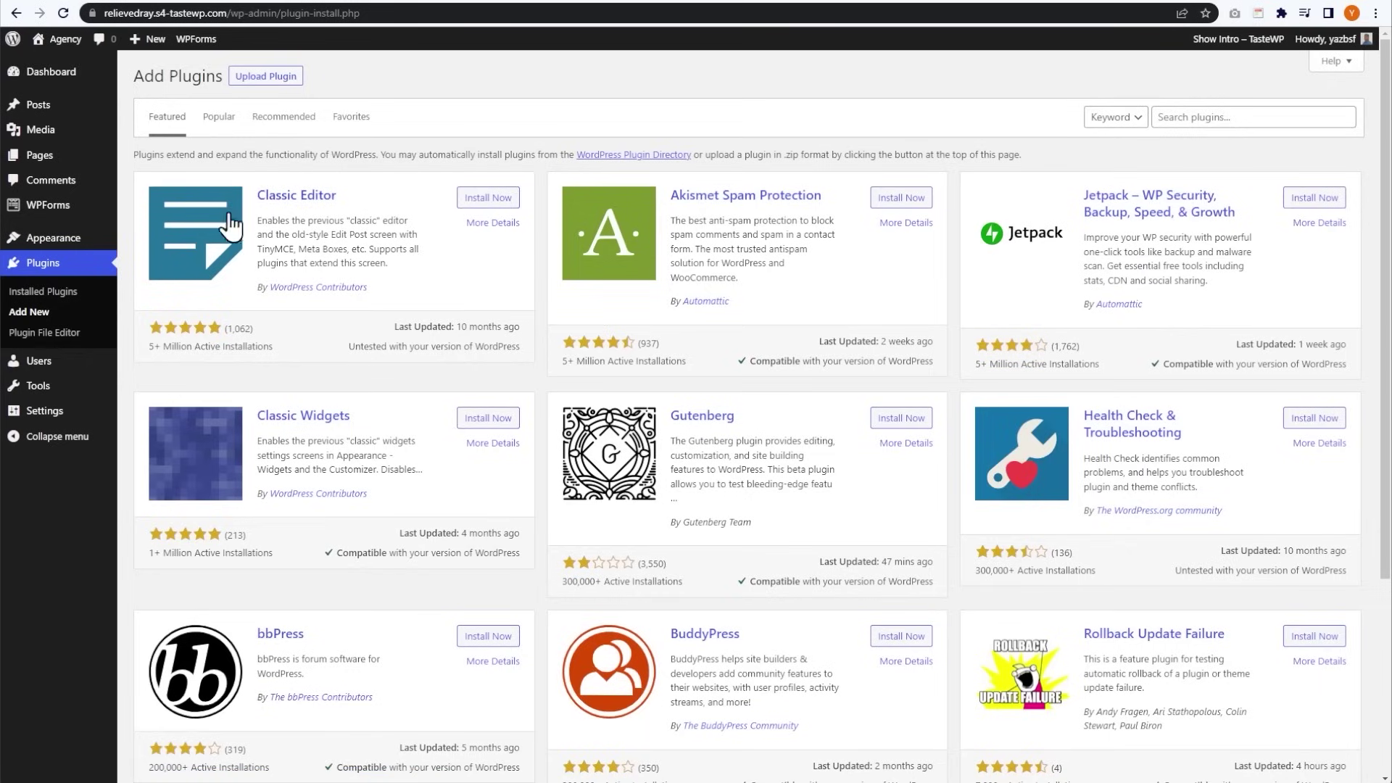
{"action": "left_click", "coordinate": [300, 91]}
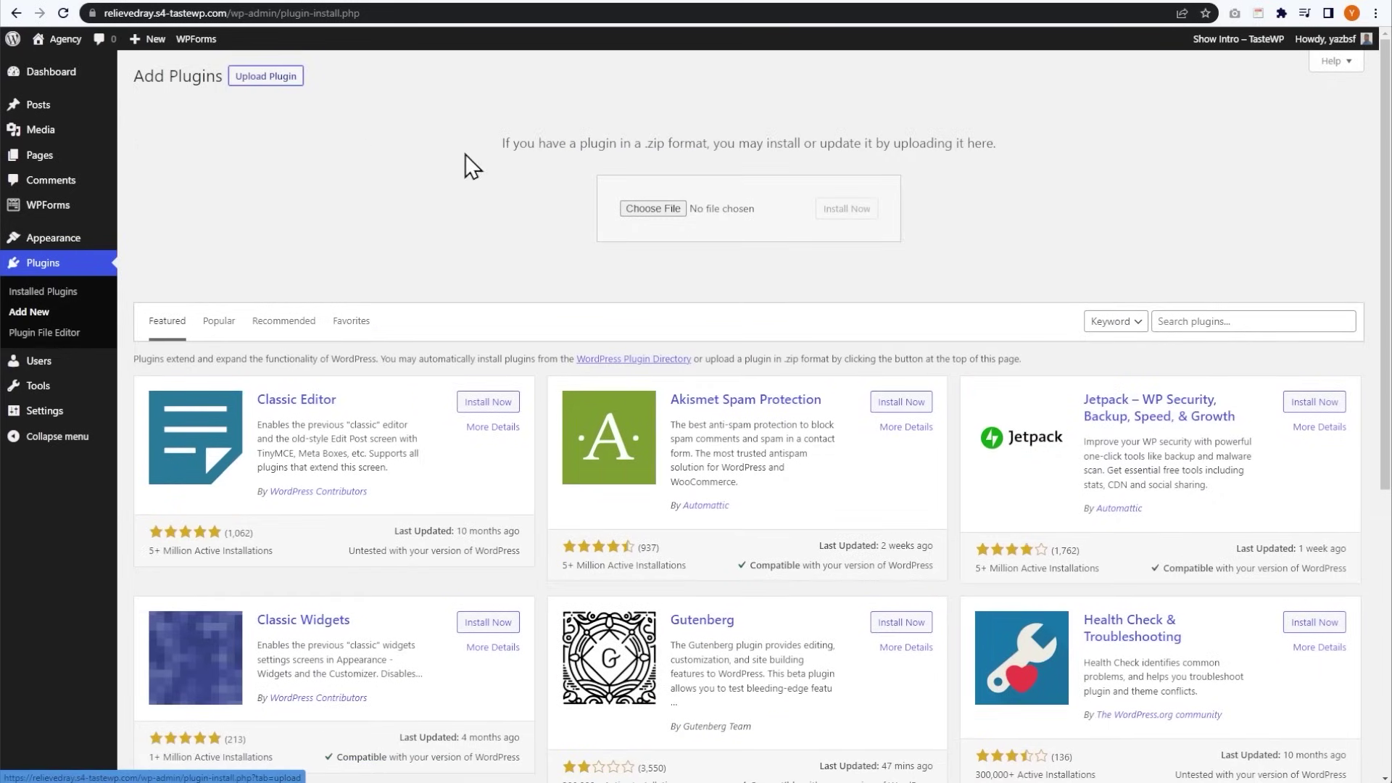
{"action": "left_click", "coordinate": [655, 209]}
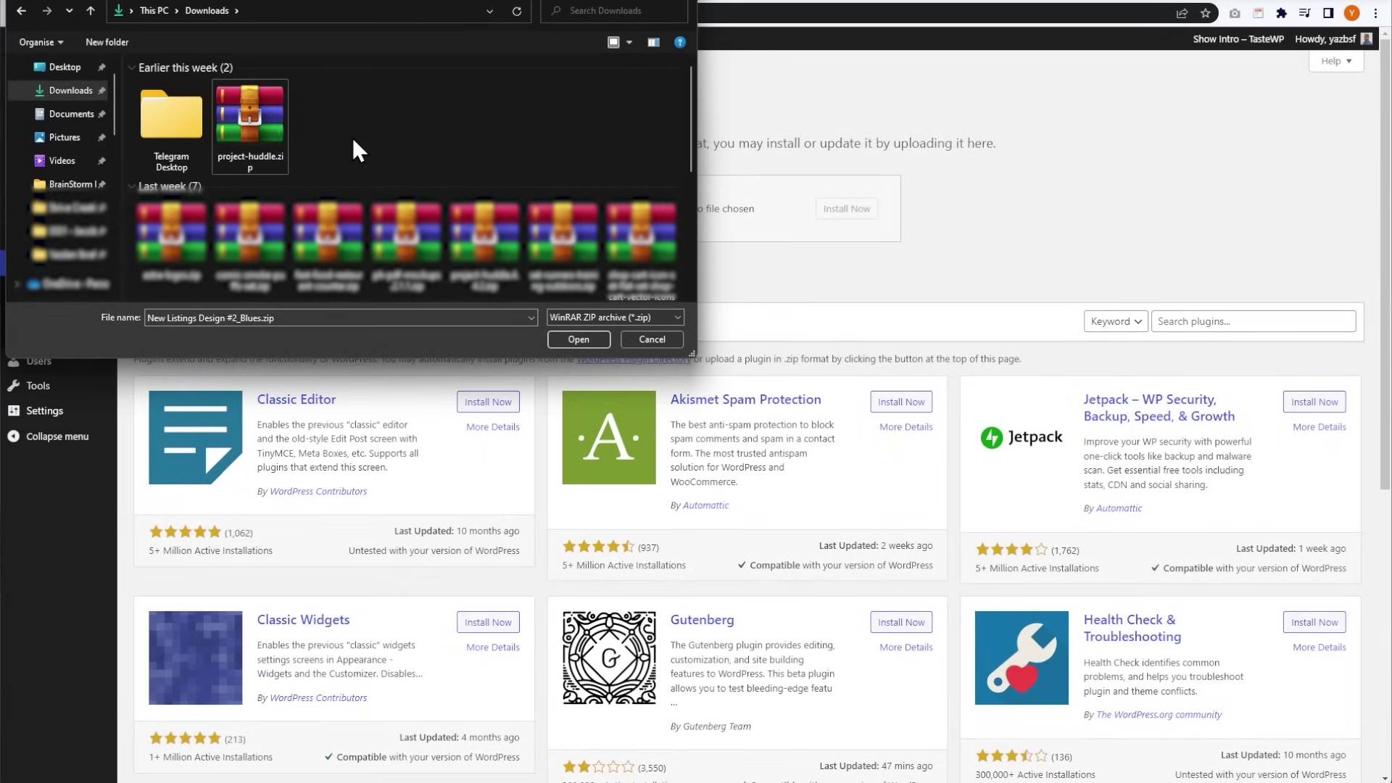
{"action": "double_click", "coordinate": [272, 138]}
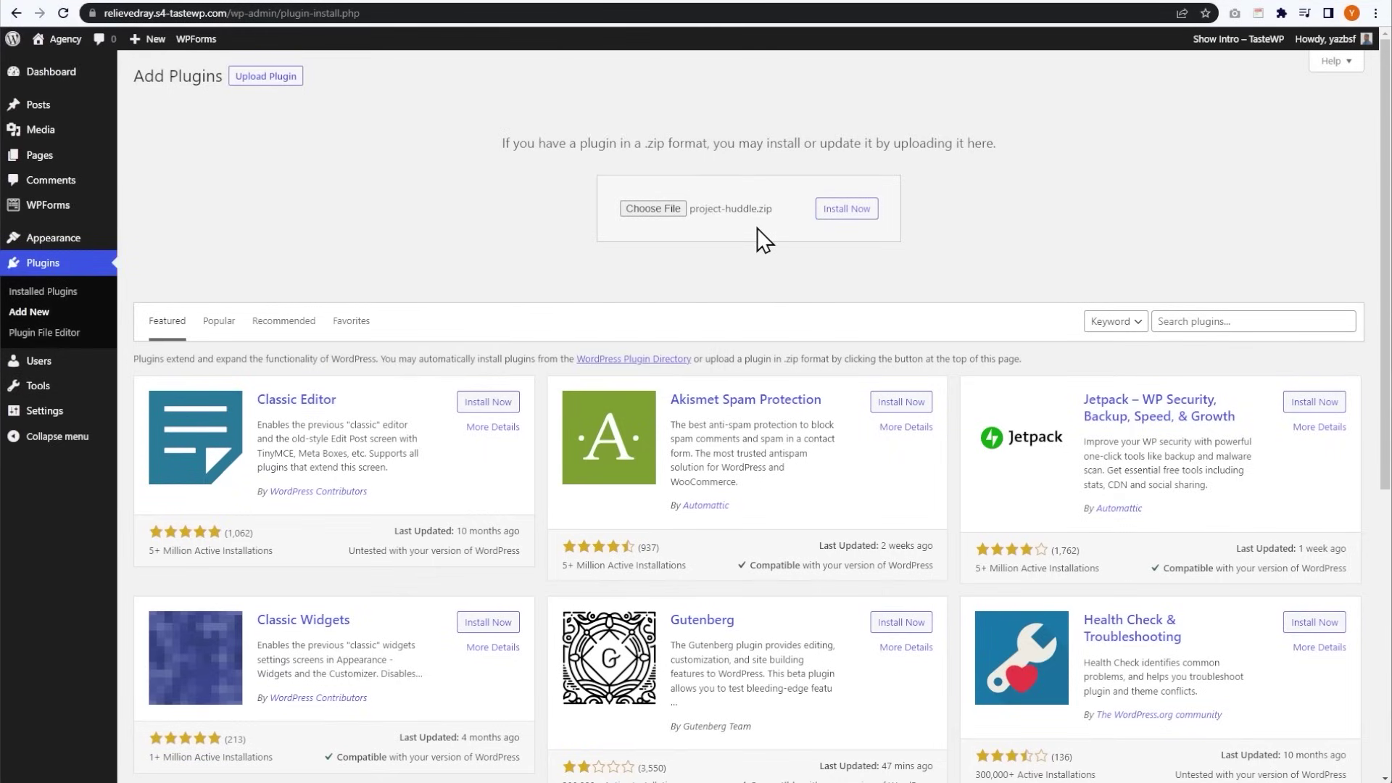
{"action": "left_click", "coordinate": [844, 218]}
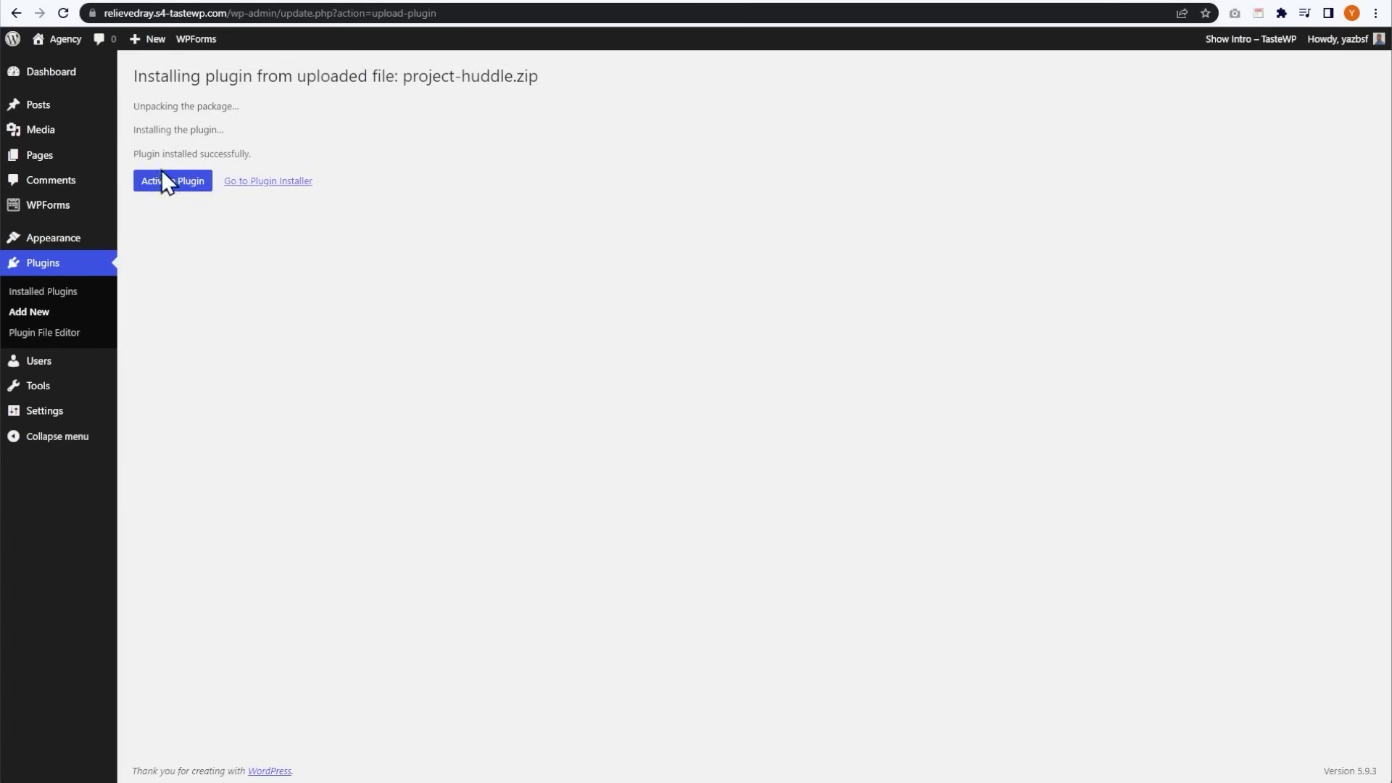
{"action": "left_click", "coordinate": [204, 201]}
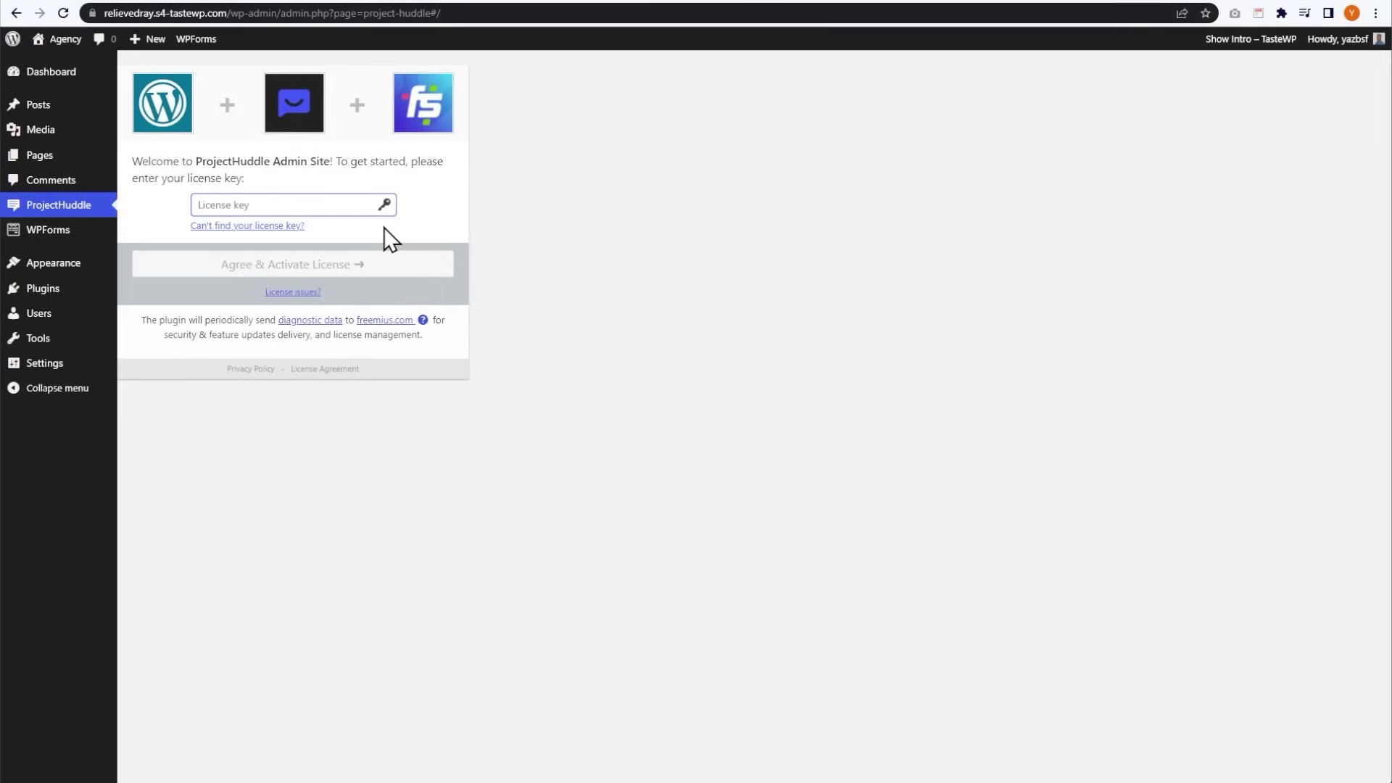
- Paste the ProjectHuddle license key and activate the license
{"action": "left_click", "coordinate": [301, 208]}
{"action": "right_click", "coordinate": [300, 209]}
{"action": "left_click", "coordinate": [354, 319]}
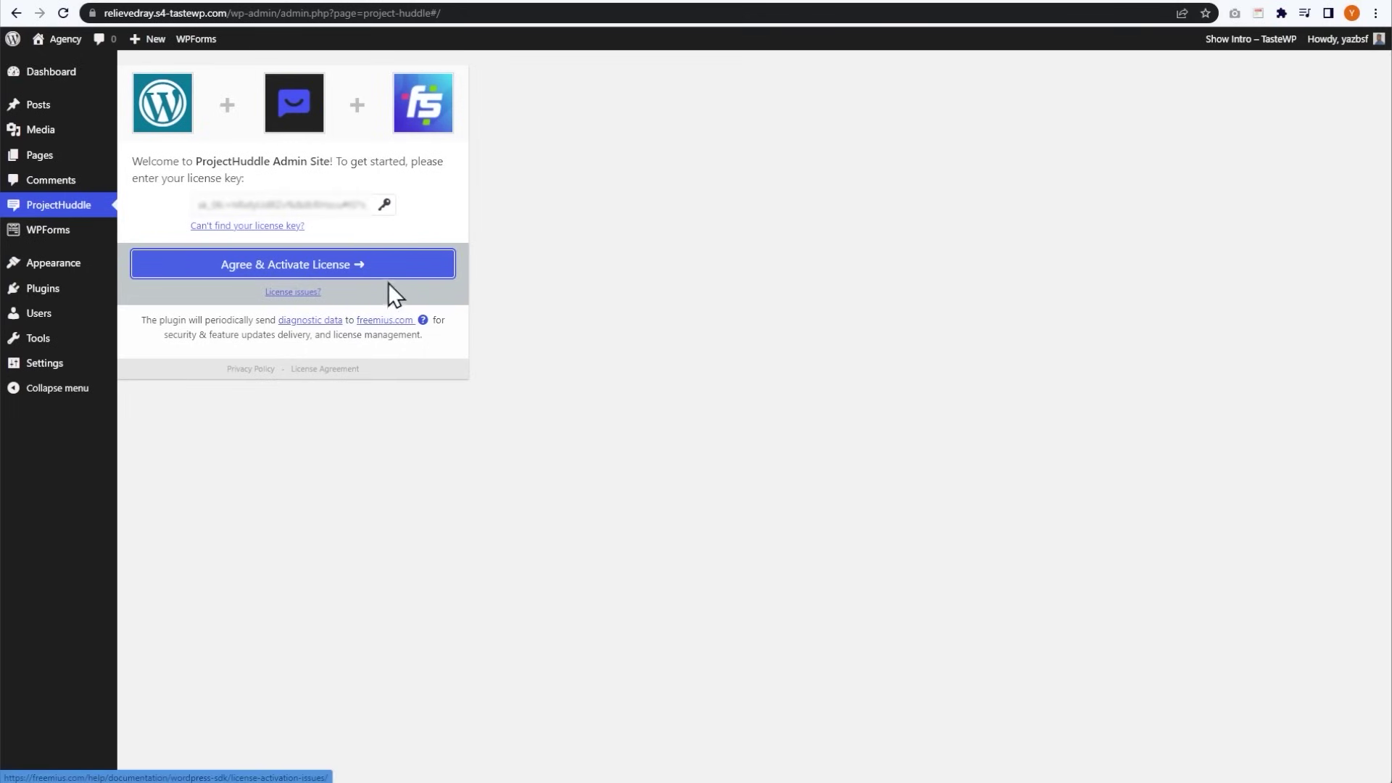
{"action": "left_click", "coordinate": [346, 270]}
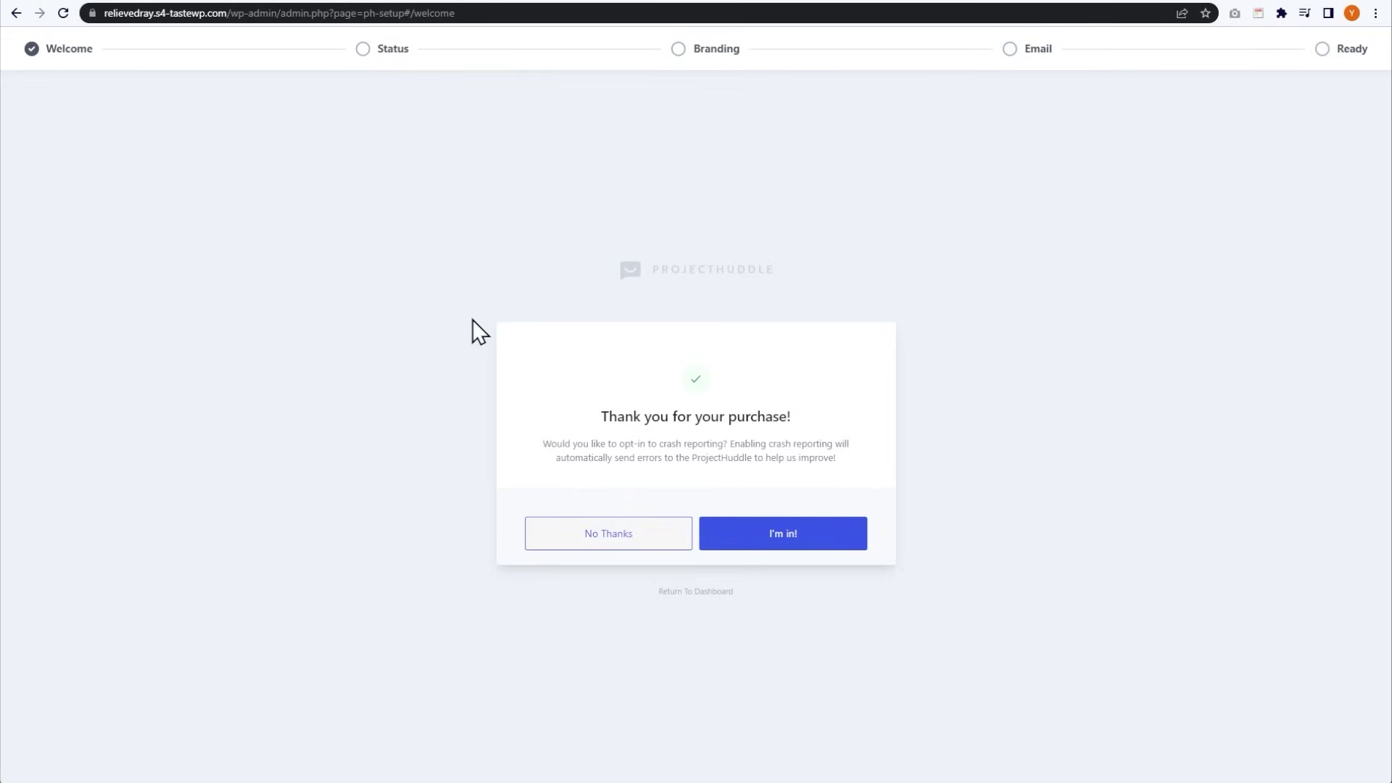
- Opt in to crash reporting, then continue the setup past the system check and branding with their defaults
{"action": "left_click", "coordinate": [828, 540]}
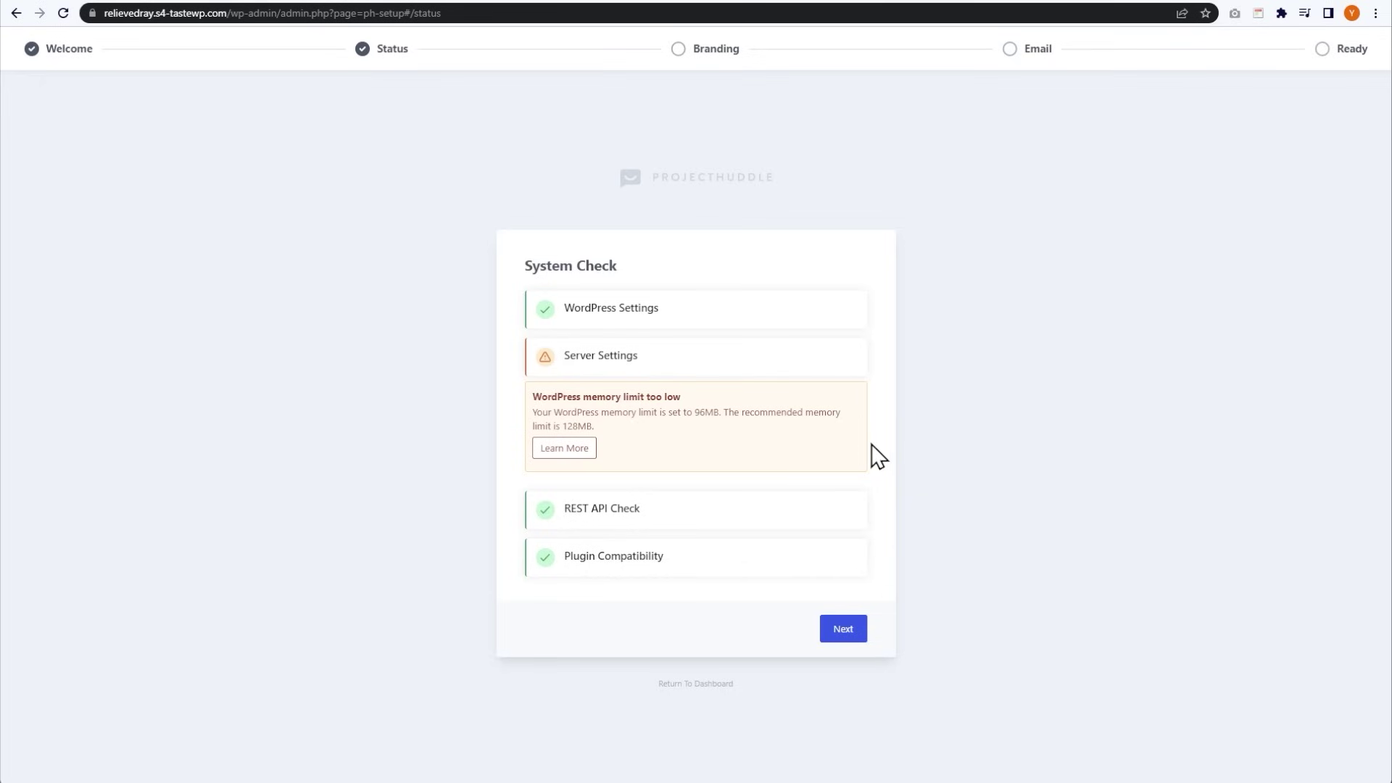
{"action": "left_click", "coordinate": [847, 637]}
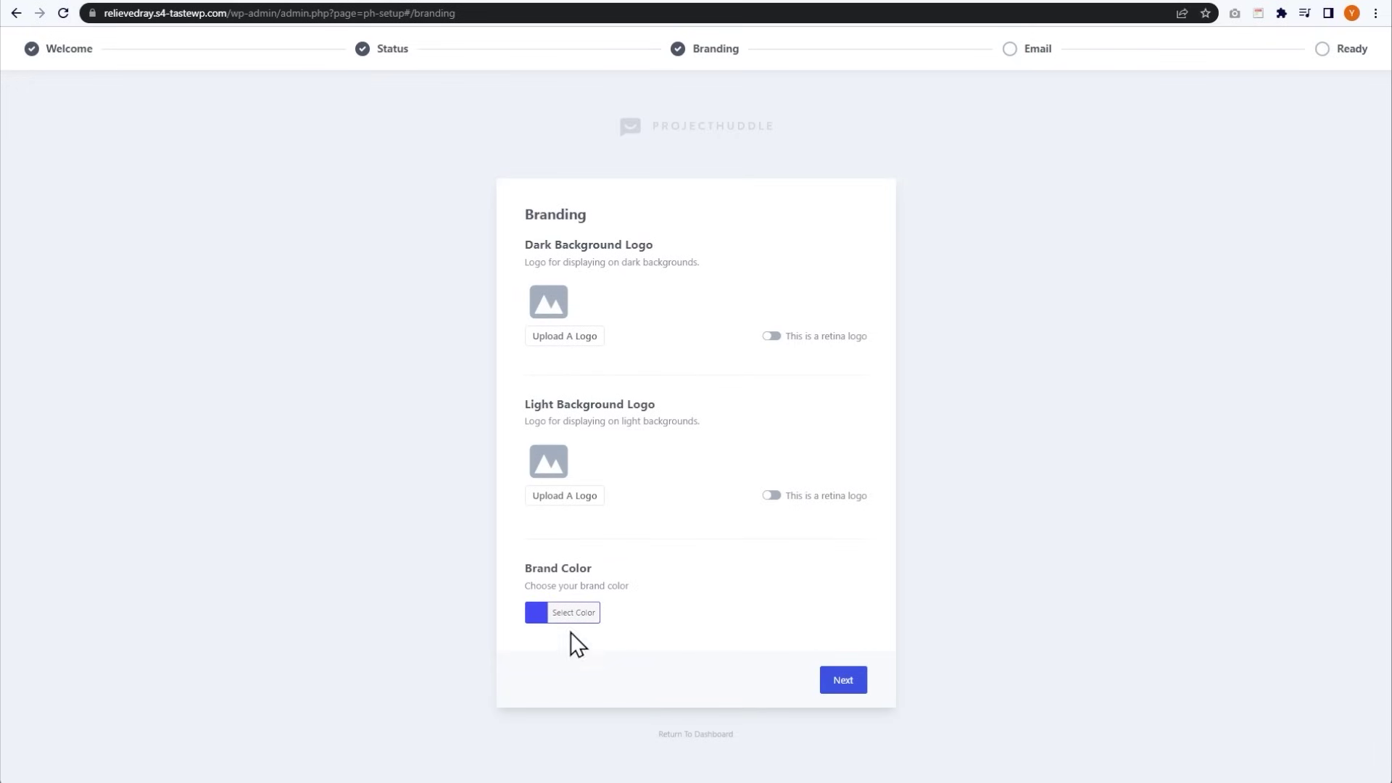
{"action": "left_click", "coordinate": [843, 681]}
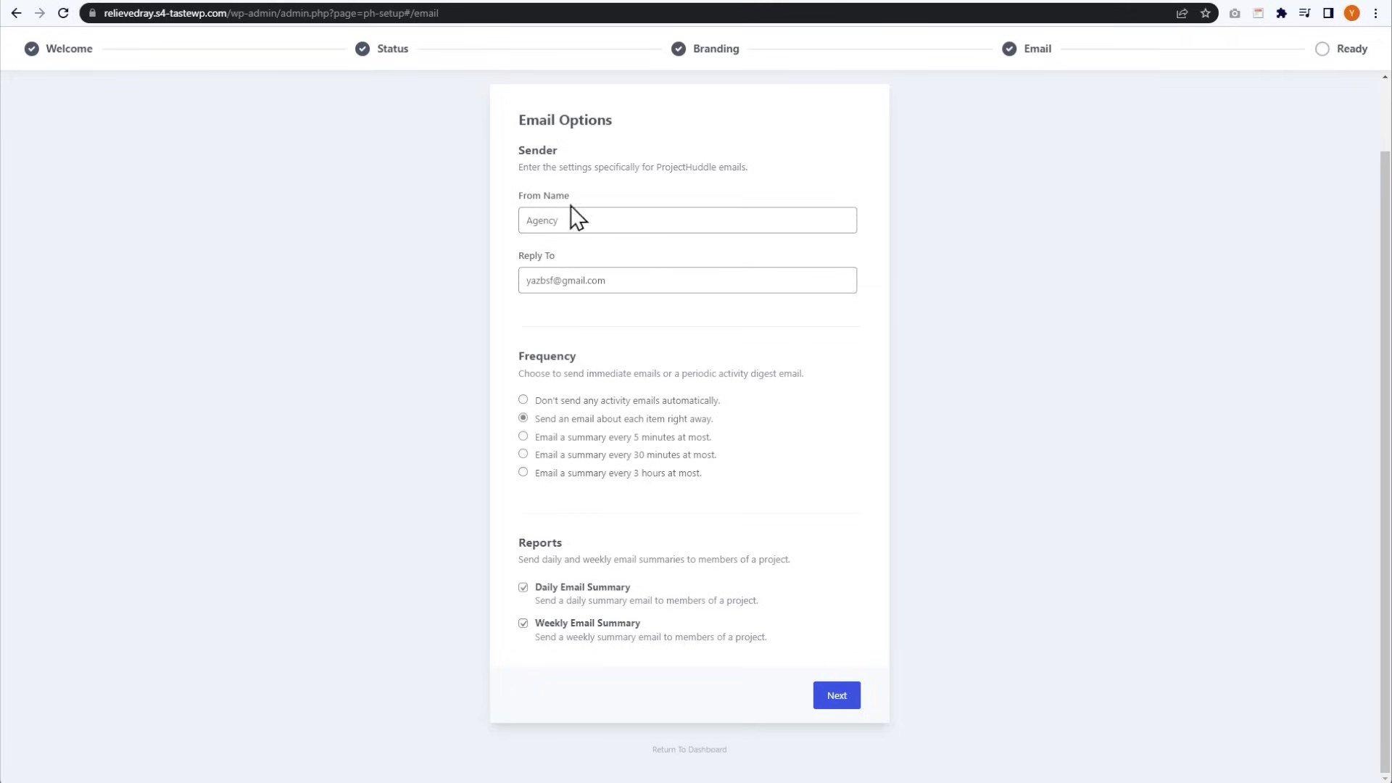
- Replace the From Name in the email options with the sender's own name and continue the setup
{"action": "left_click_drag", "start_coordinate": [578, 222], "coordinate": [503, 224]}
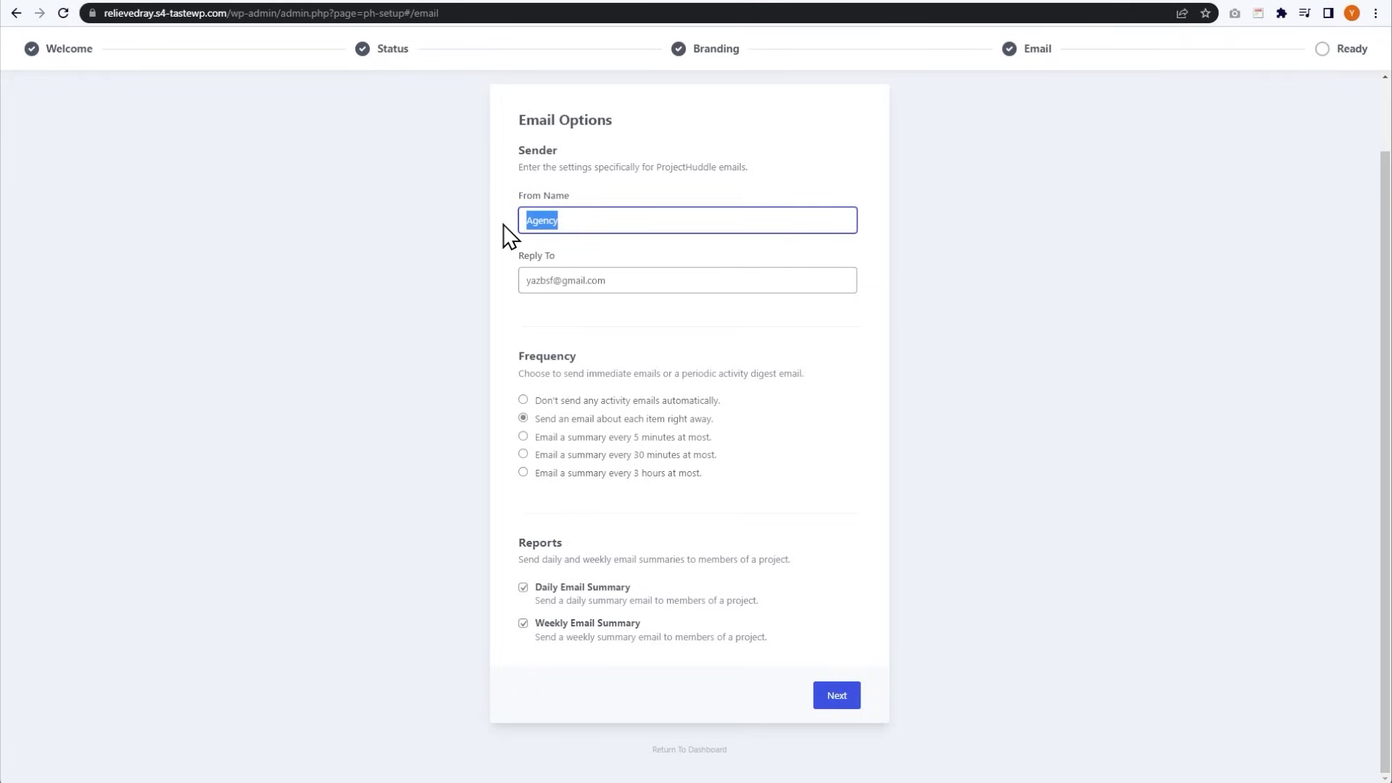
{"action": "type", "text": "Yaz"}
{"action": "left_click", "coordinate": [502, 493]}
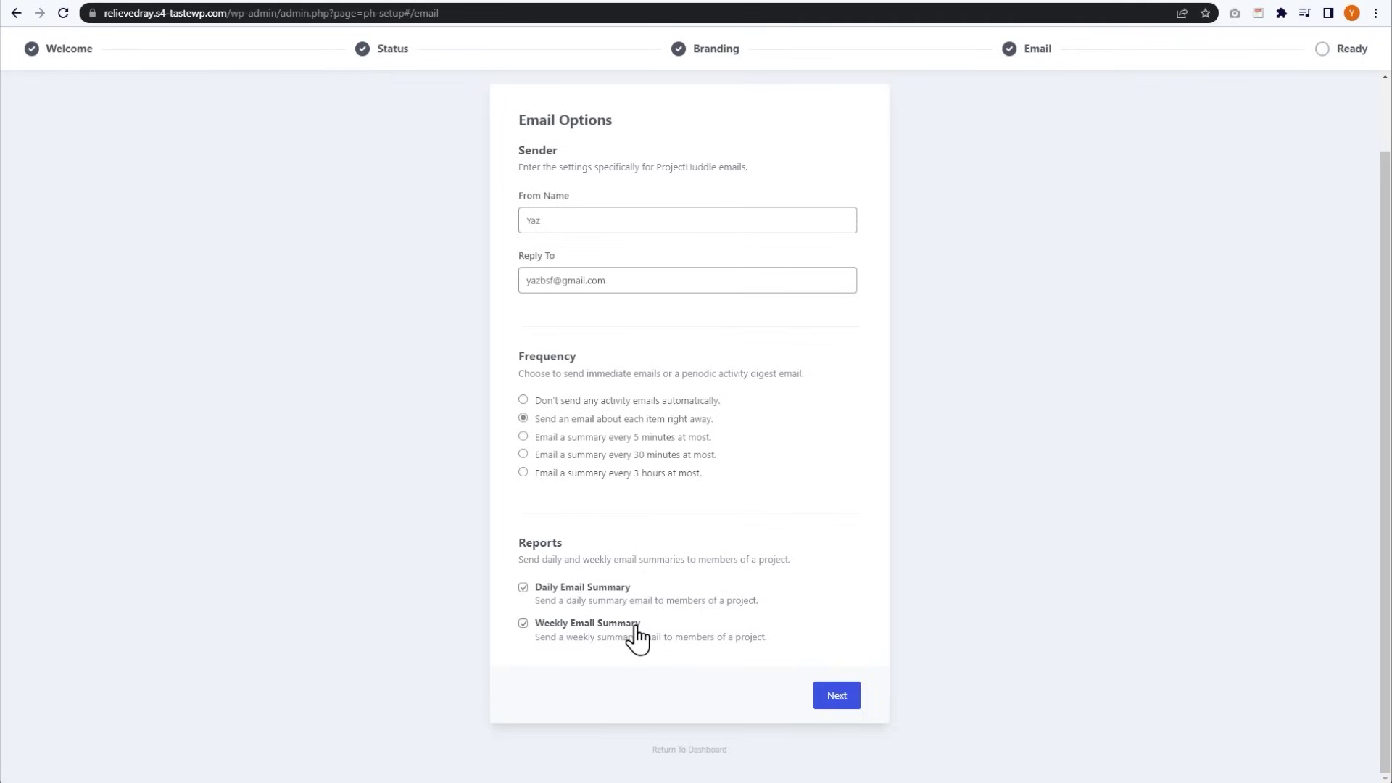
{"action": "left_click", "coordinate": [848, 702]}
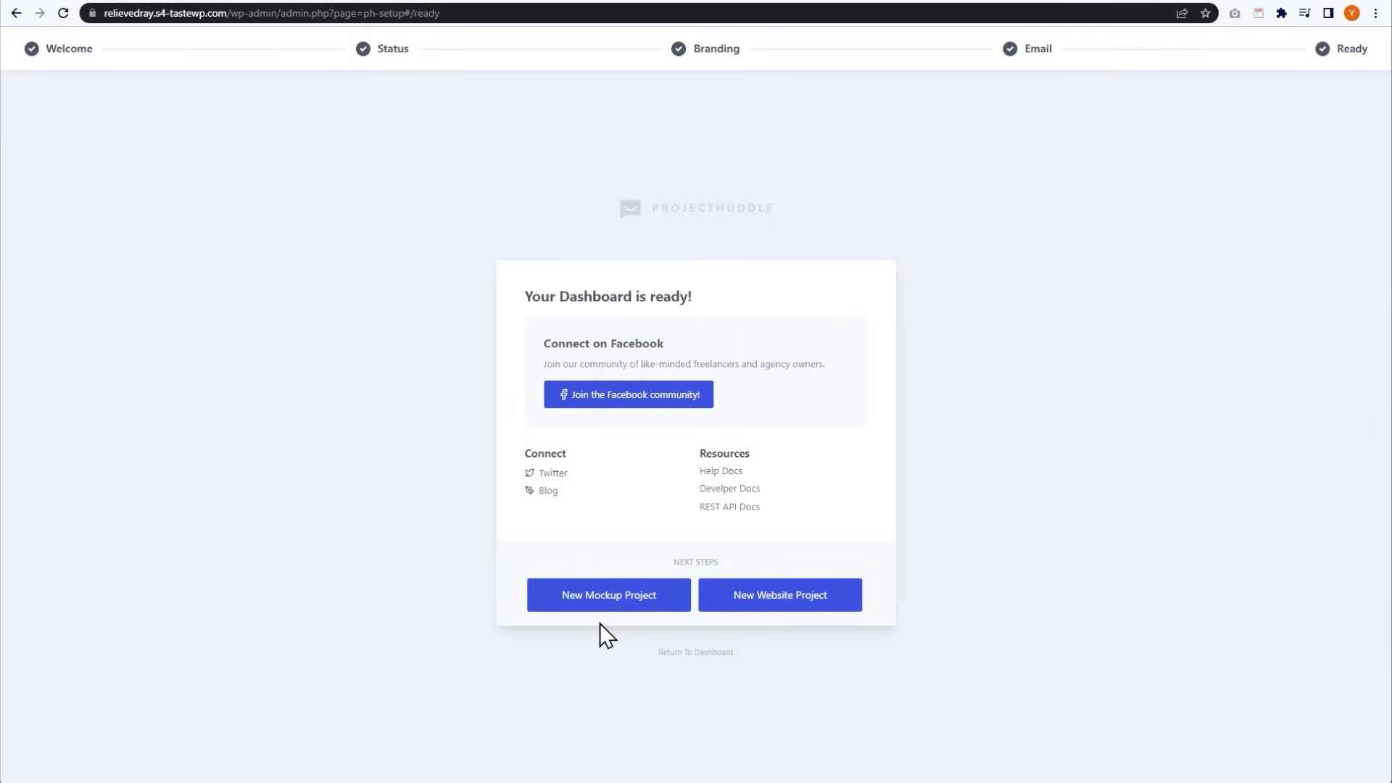
- Create a new website project titled "Client Website"
{"action": "left_click", "coordinate": [819, 615]}
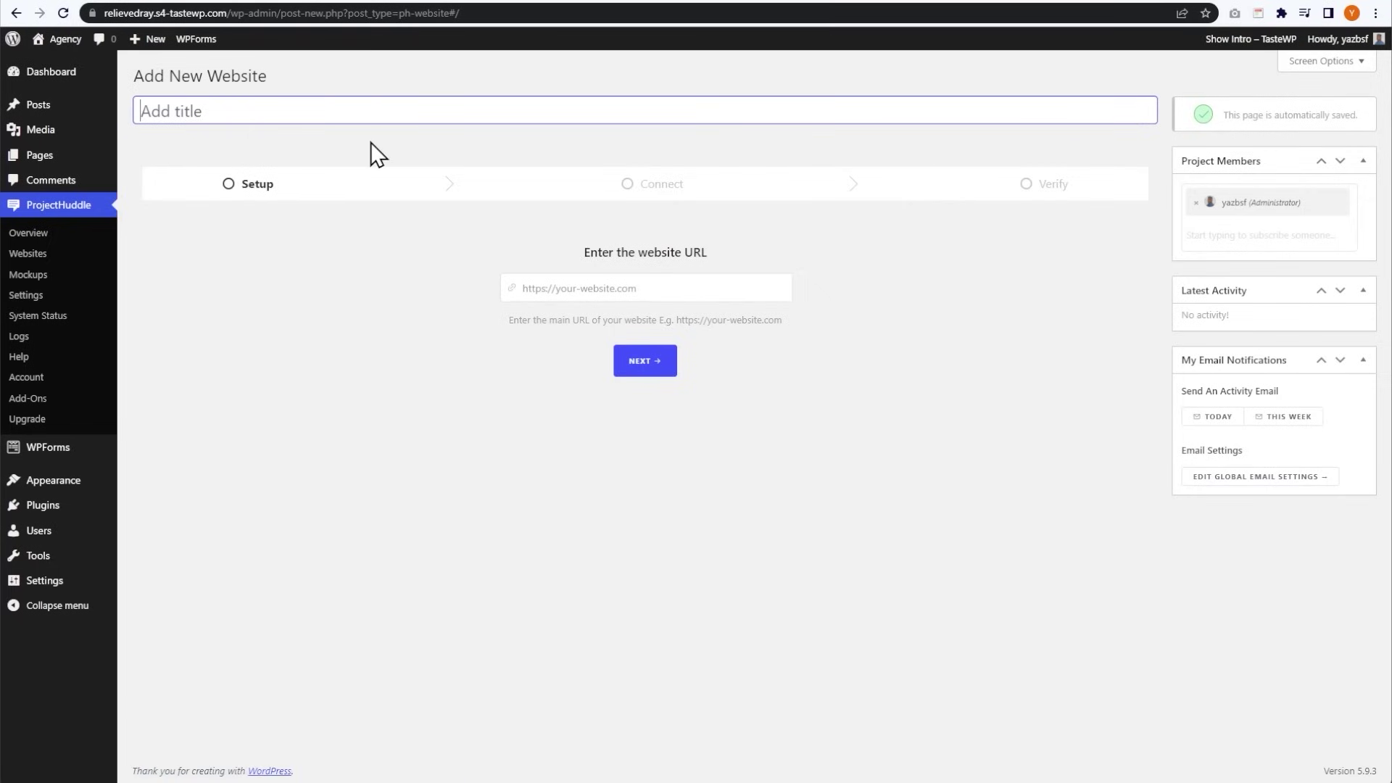
{"action": "type", "text": "Client Website"}
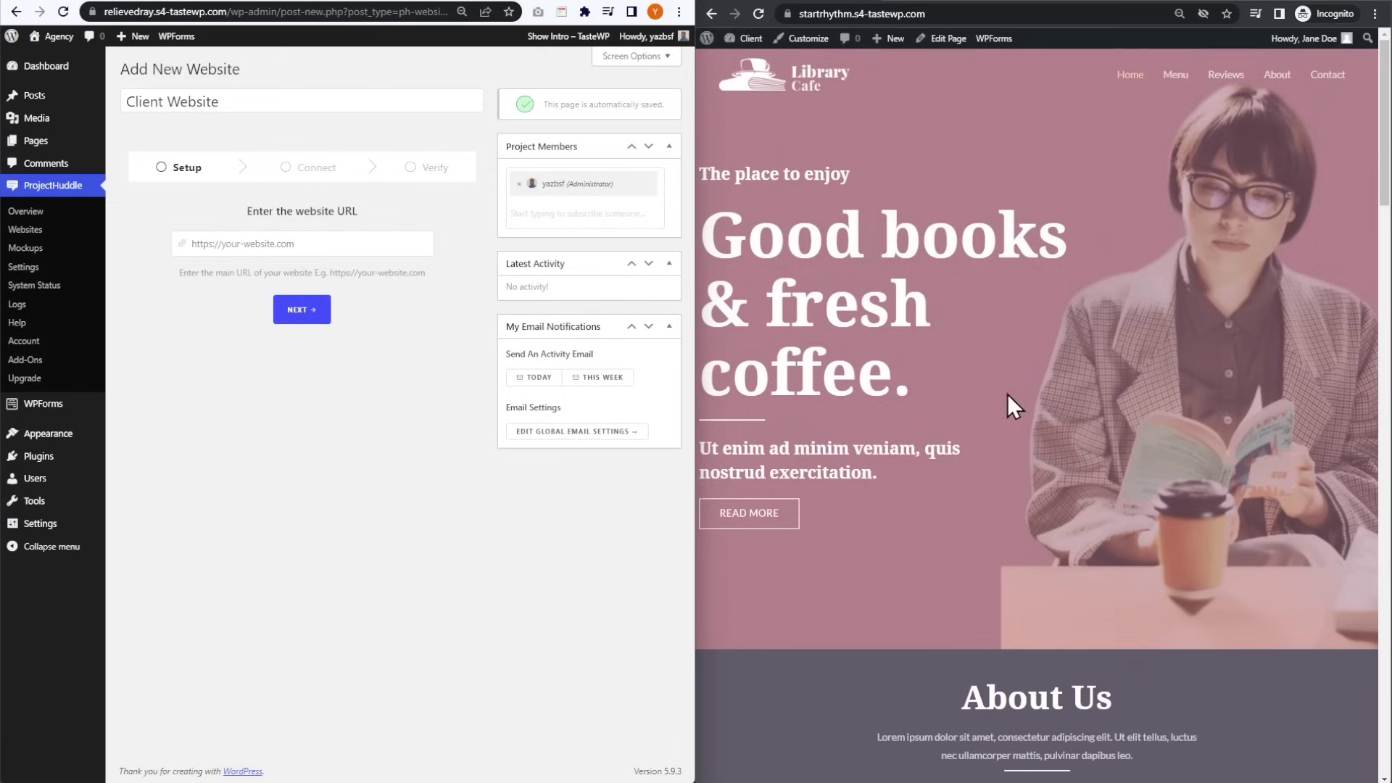
{"action": "scroll", "coordinate": [938, 450], "scroll_direction": "down", "scroll_amount": 5}
{"action": "scroll", "coordinate": [911, 433], "scroll_direction": "down", "scroll_amount": 14}
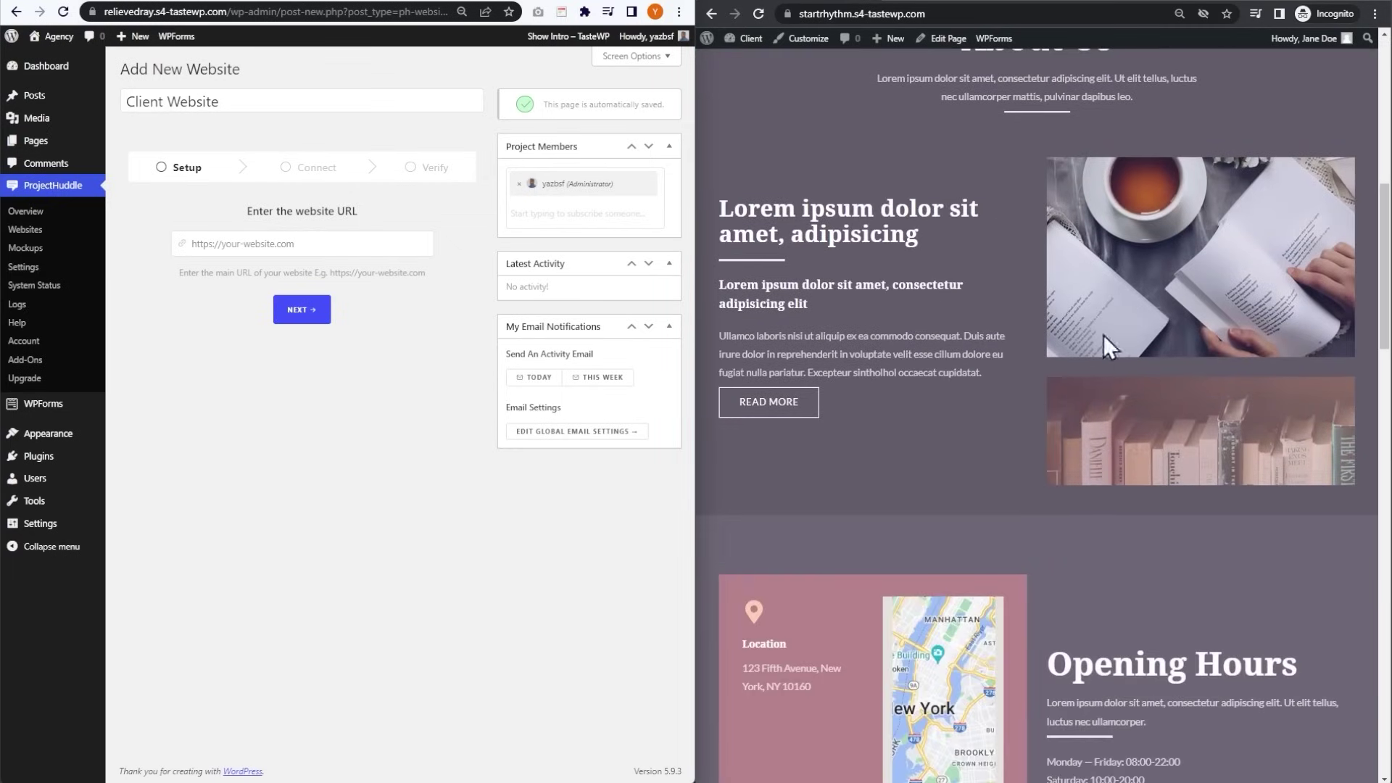
{"action": "scroll", "coordinate": [975, 435], "scroll_direction": "down", "scroll_amount": 3}
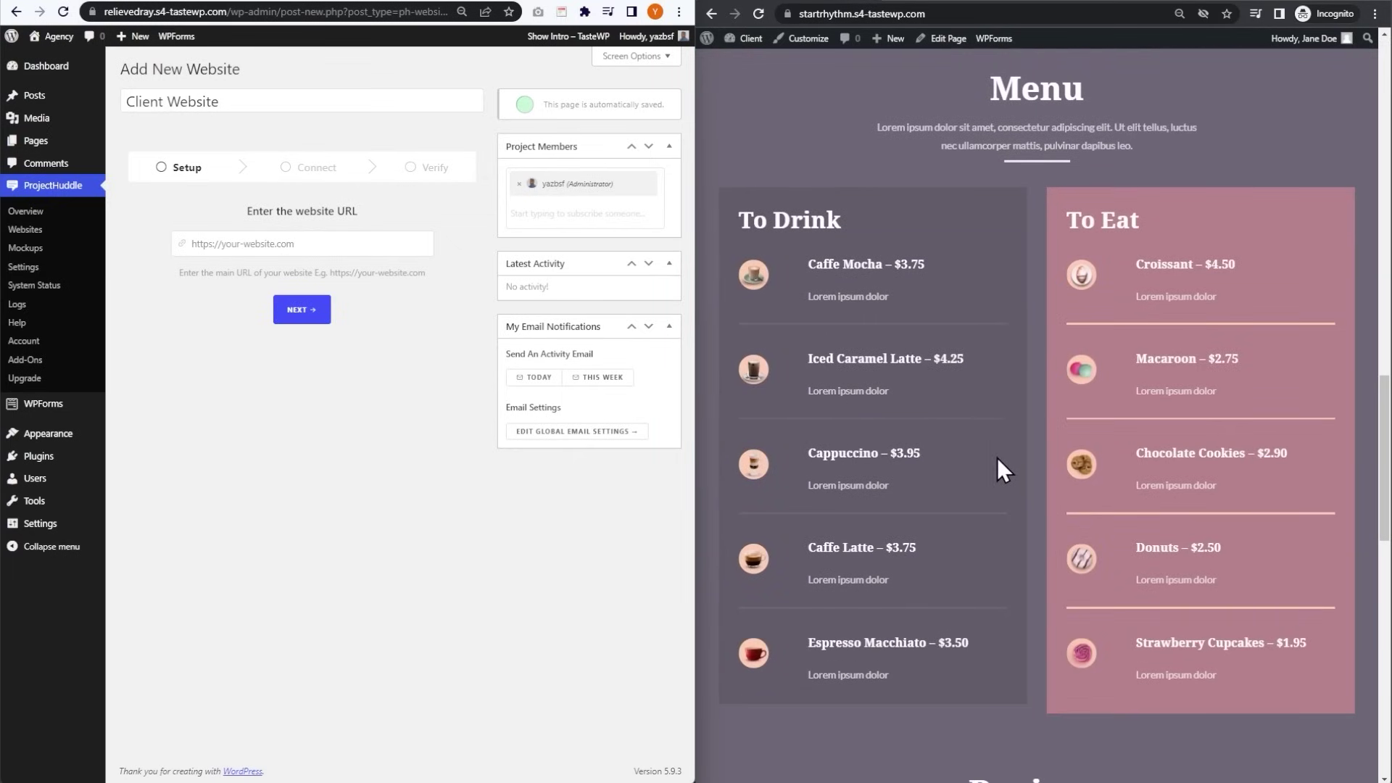
{"action": "scroll", "coordinate": [1033, 464], "scroll_direction": "down", "scroll_amount": 5}
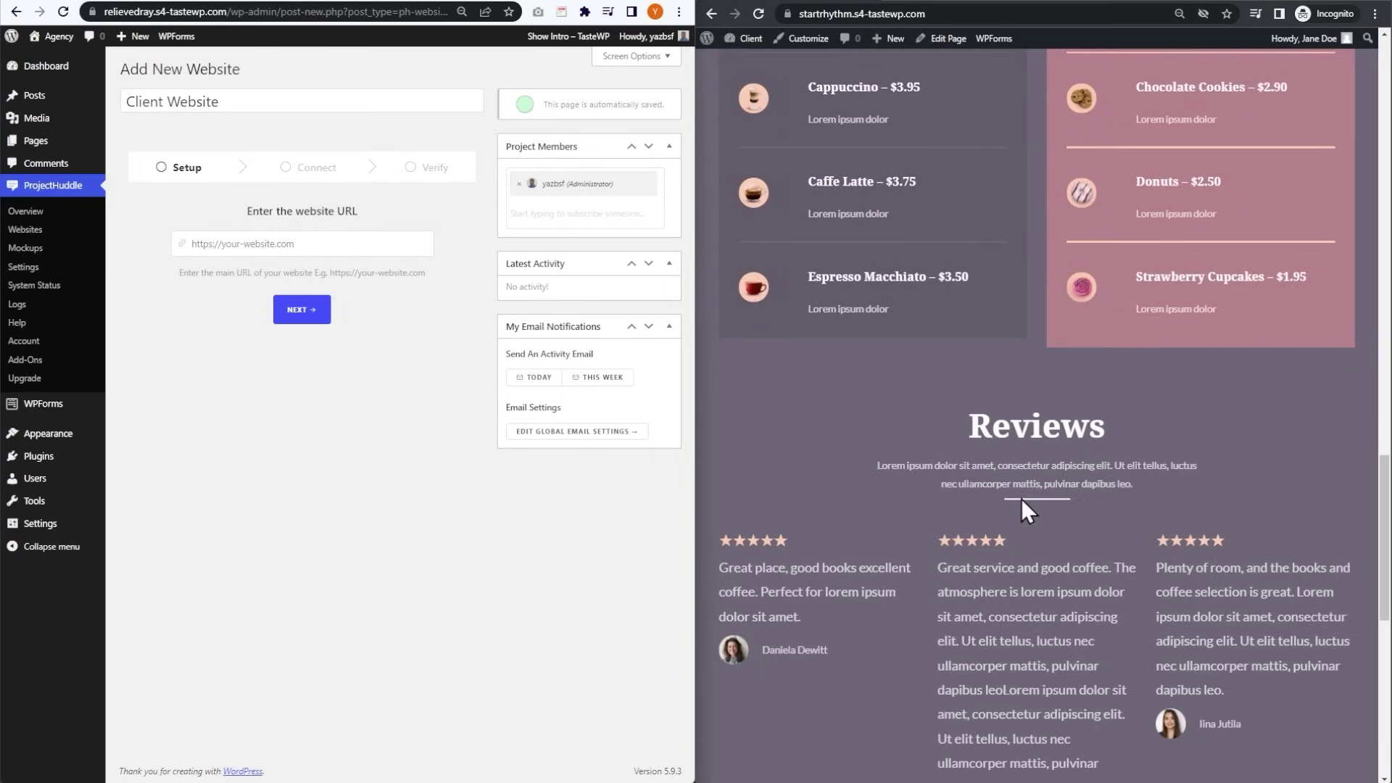
{"action": "scroll", "coordinate": [1021, 499], "scroll_direction": "down", "scroll_amount": 4}
{"action": "scroll", "coordinate": [1016, 510], "scroll_direction": "up", "scroll_amount": 20}
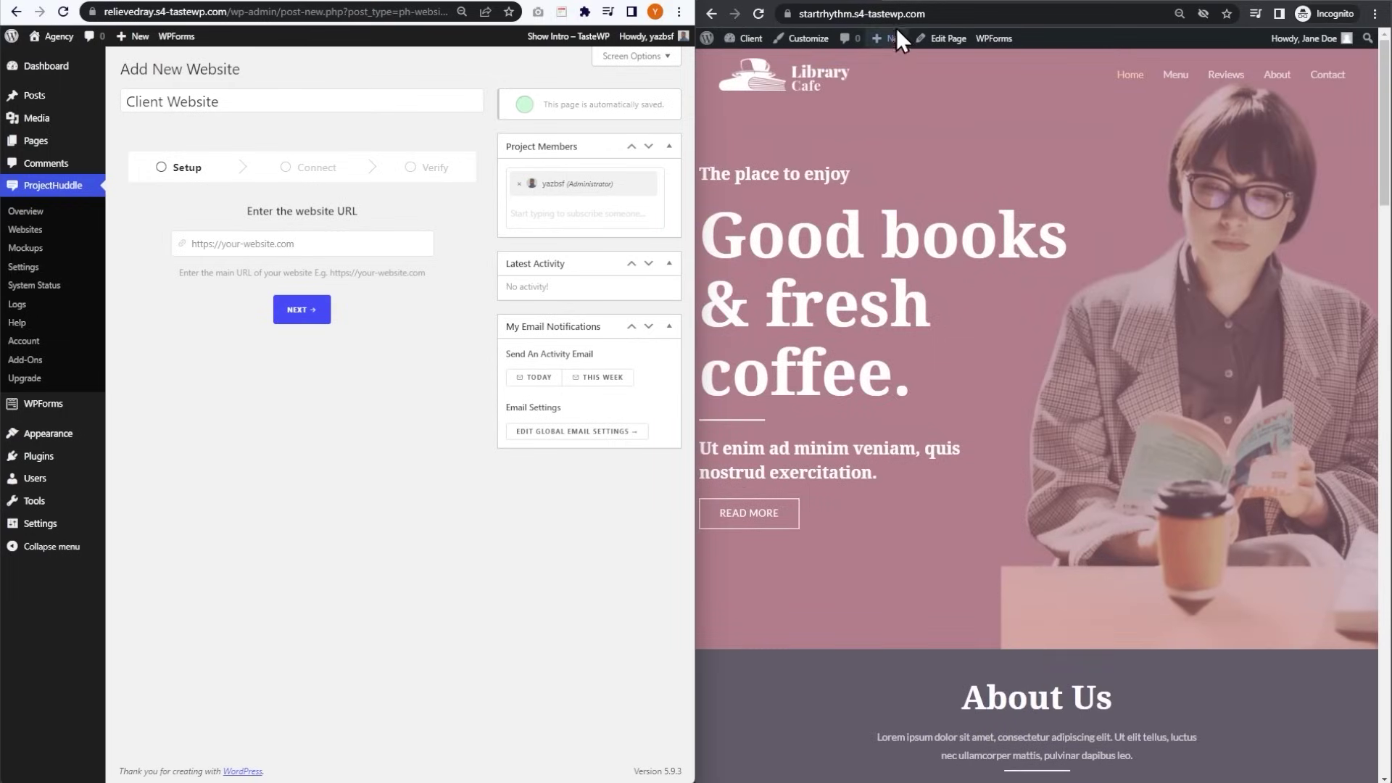
{"action": "left_click", "coordinate": [954, 13]}
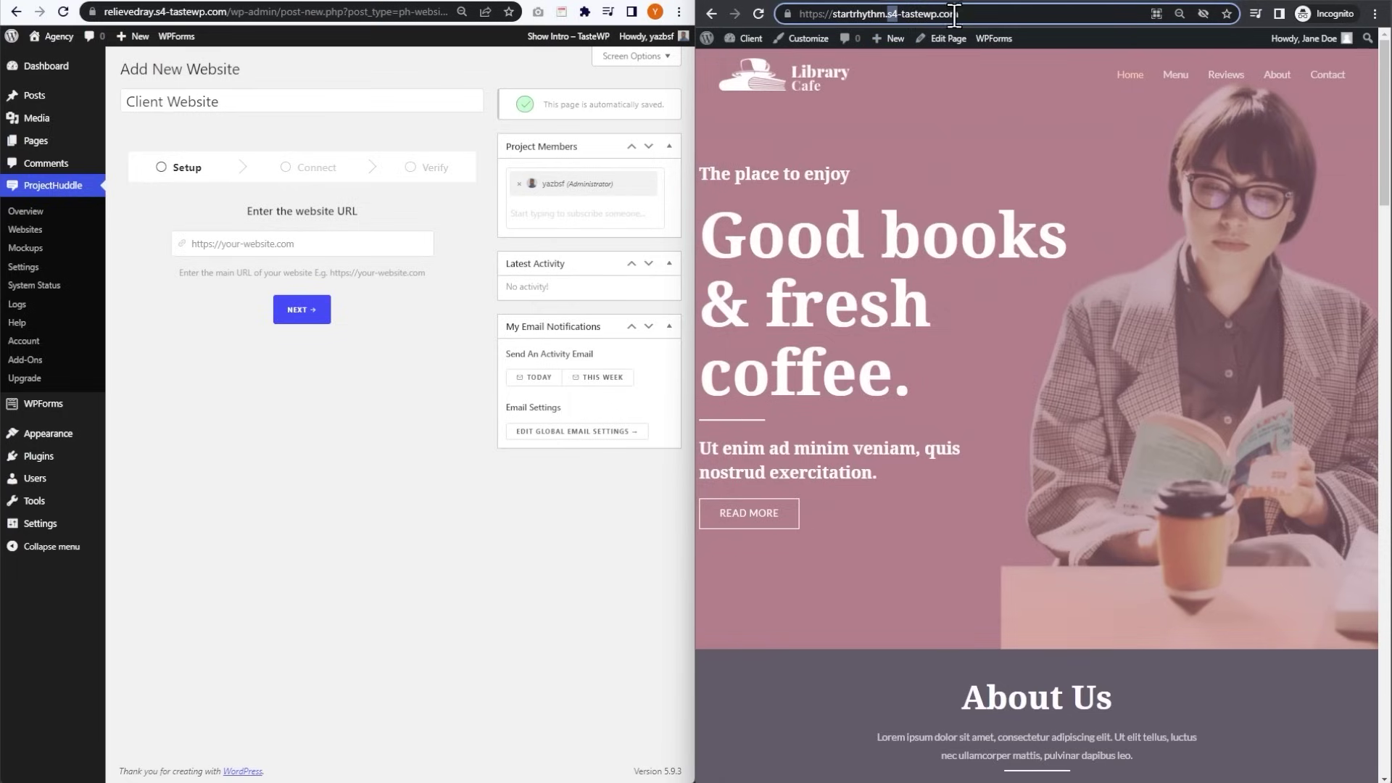
{"action": "left_click_drag", "start_coordinate": [954, 13], "coordinate": [772, 23]}
{"action": "key", "text": "ctrl+c"}
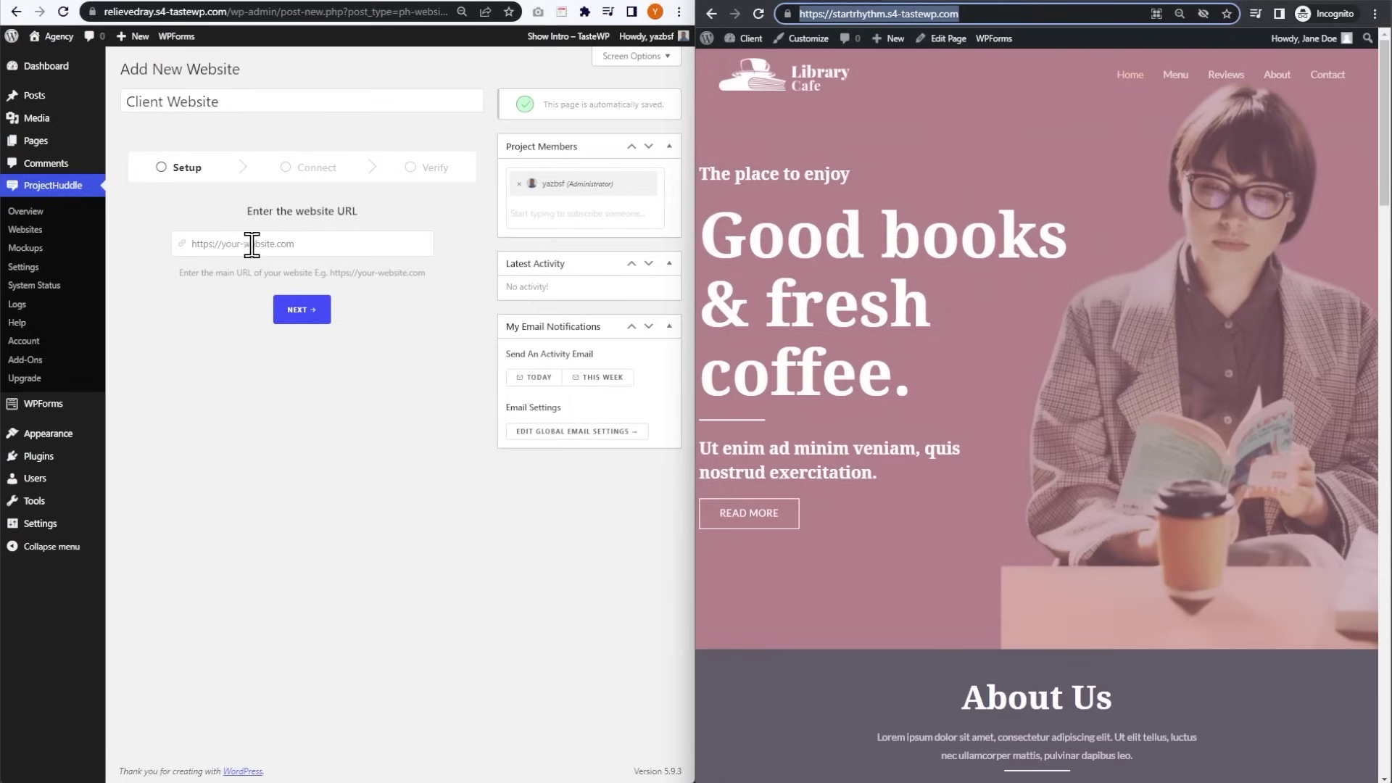
{"action": "left_click", "coordinate": [290, 244]}
{"action": "key", "text": "ctrl+v"}
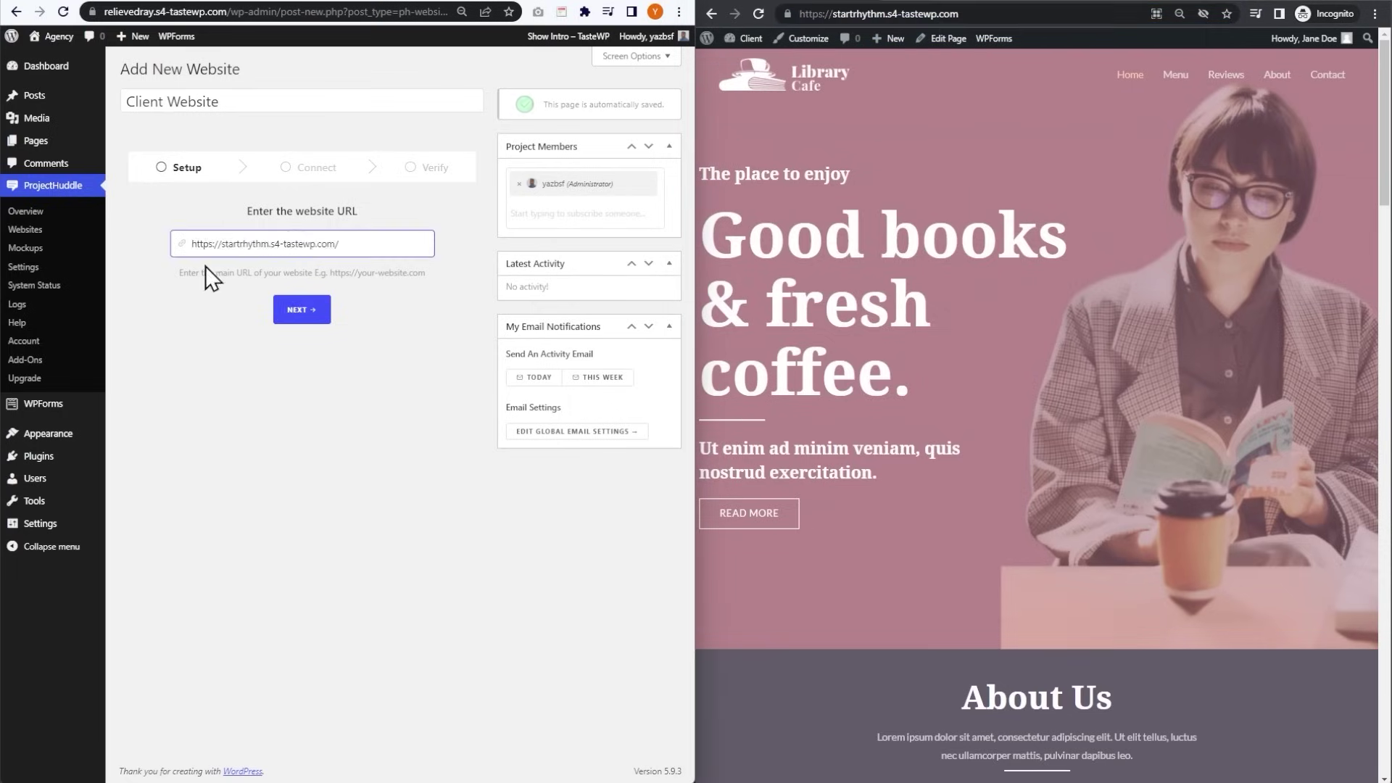
{"action": "left_click", "coordinate": [305, 318]}
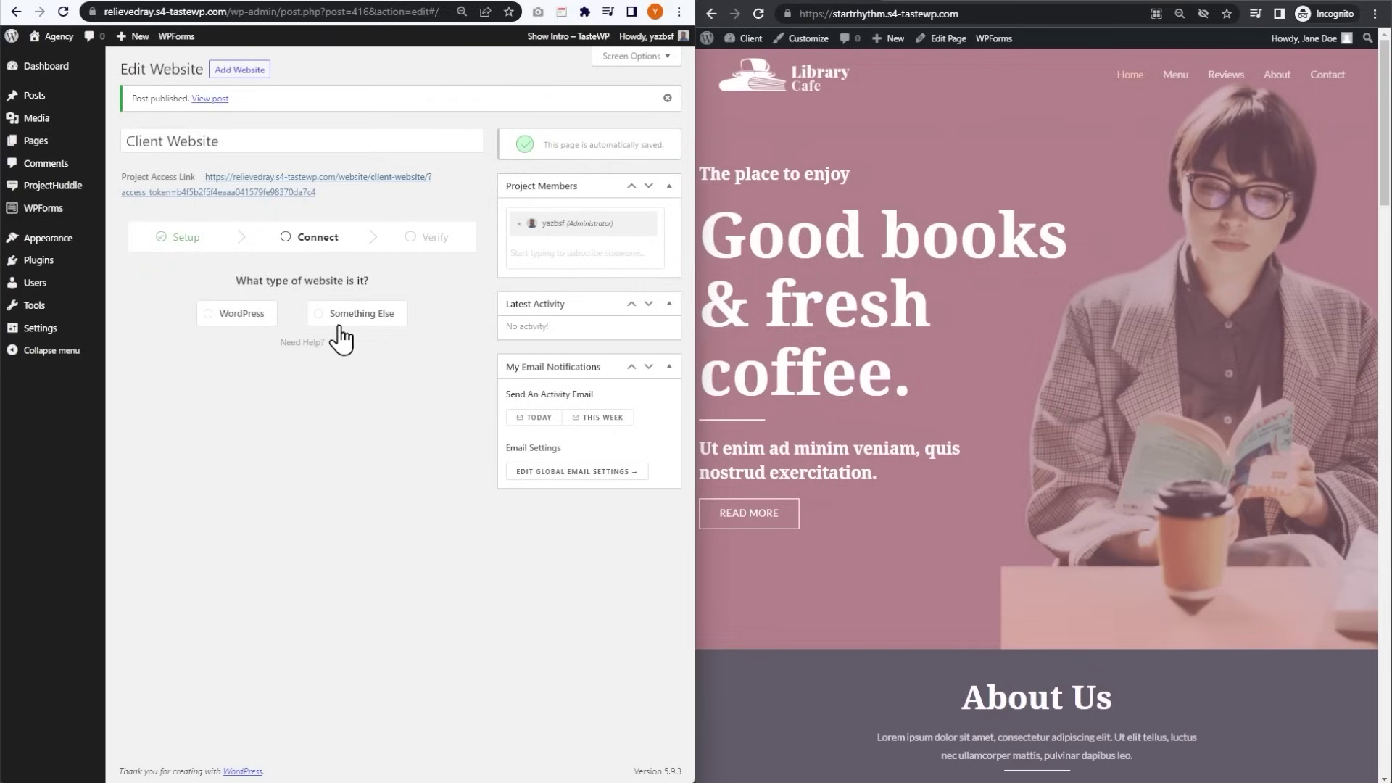
- Set the website type to Something Else and review the embed script through to its closing tag
{"action": "left_click", "coordinate": [361, 315]}
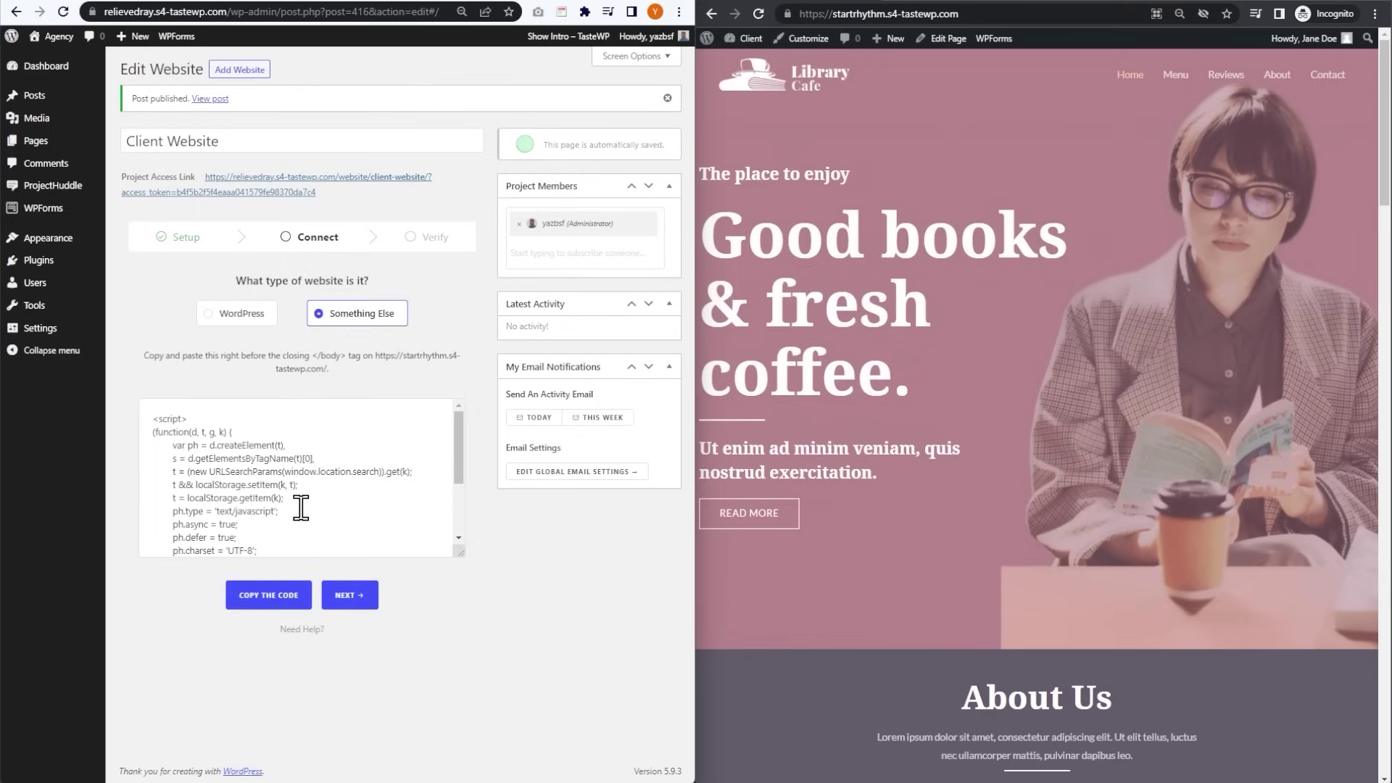
{"action": "scroll", "coordinate": [287, 462], "scroll_direction": "down", "scroll_amount": 2}
{"action": "scroll", "coordinate": [287, 461], "scroll_direction": "down", "scroll_amount": 1}
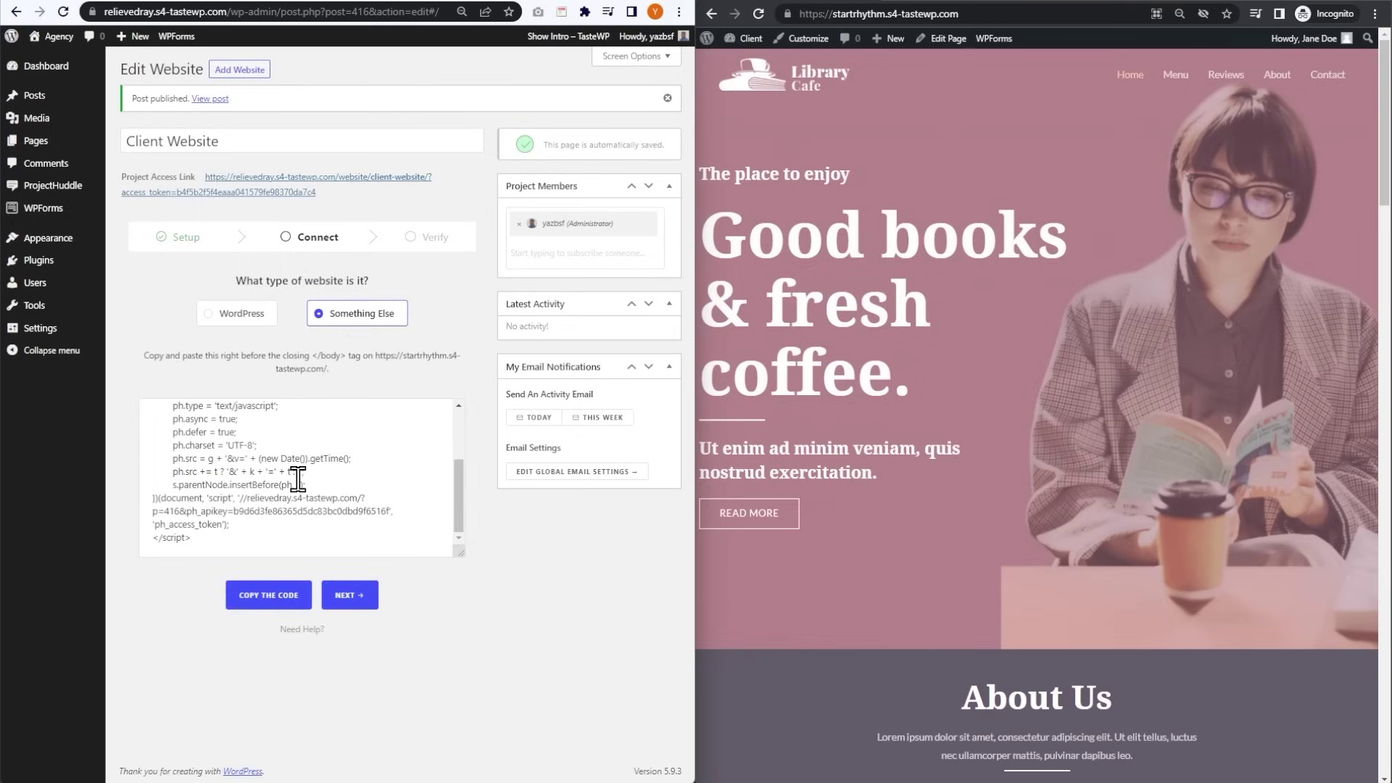
- Set the client project's website type to WordPress and switch to the manual connection instructions
{"action": "scroll", "coordinate": [298, 478], "scroll_direction": "up", "scroll_amount": 3}
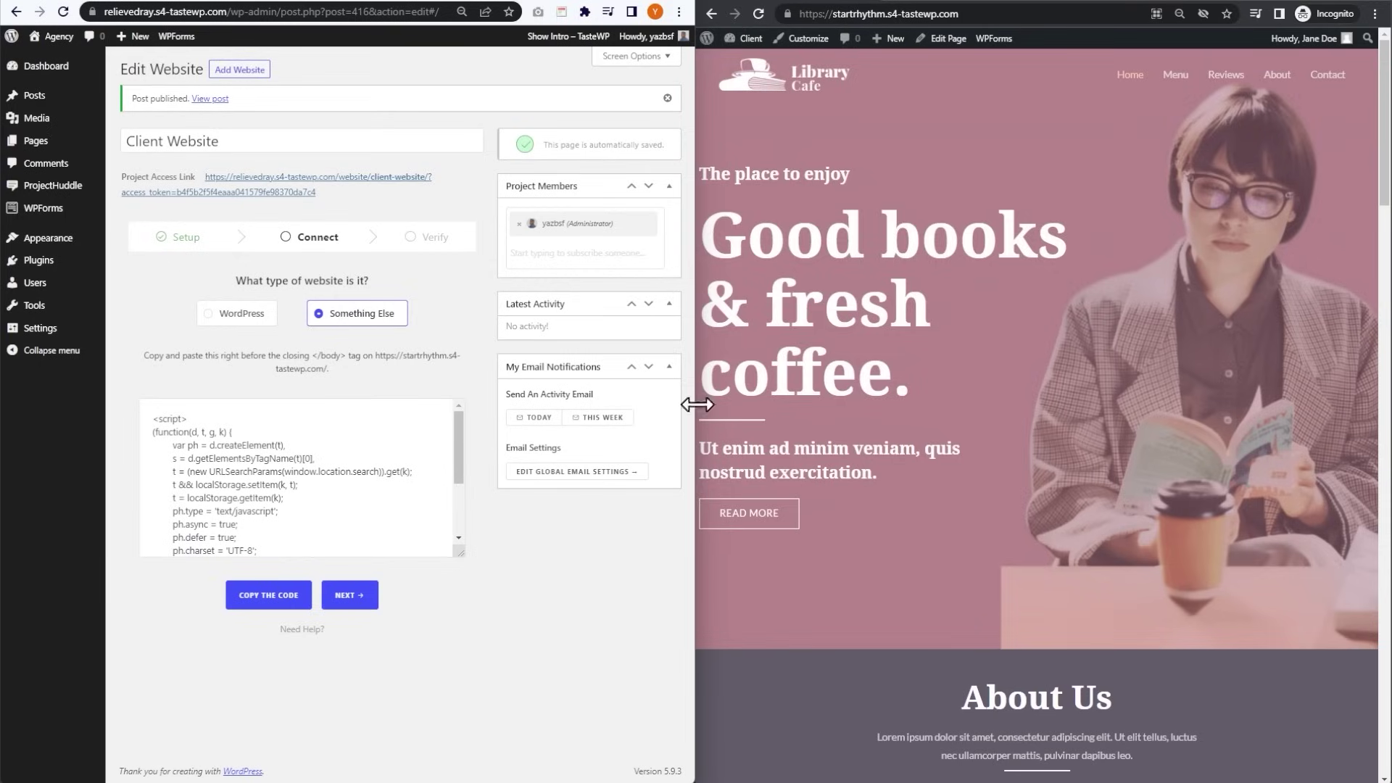
{"action": "left_click", "coordinate": [239, 319]}
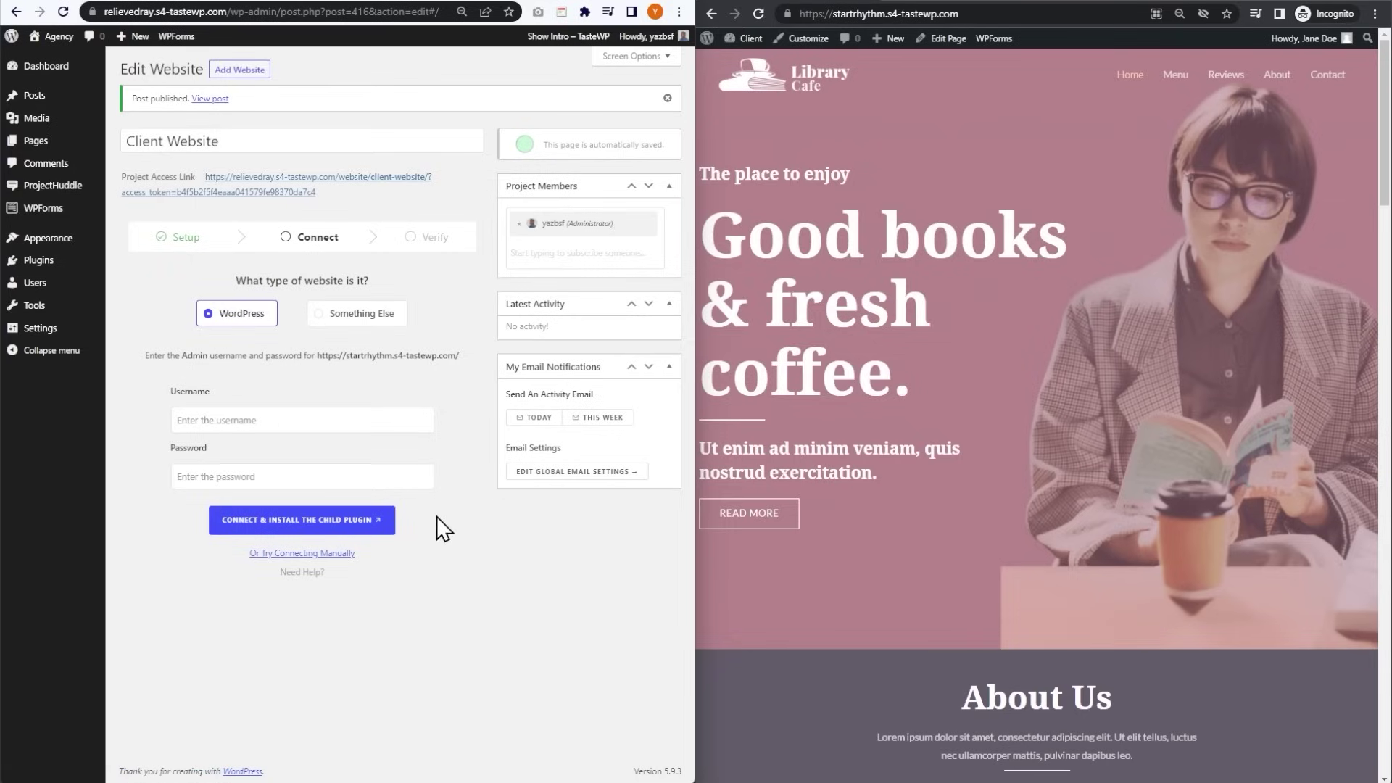
{"action": "left_click", "coordinate": [310, 554]}
{"action": "scroll", "coordinate": [501, 563], "scroll_direction": "down", "scroll_amount": 2}
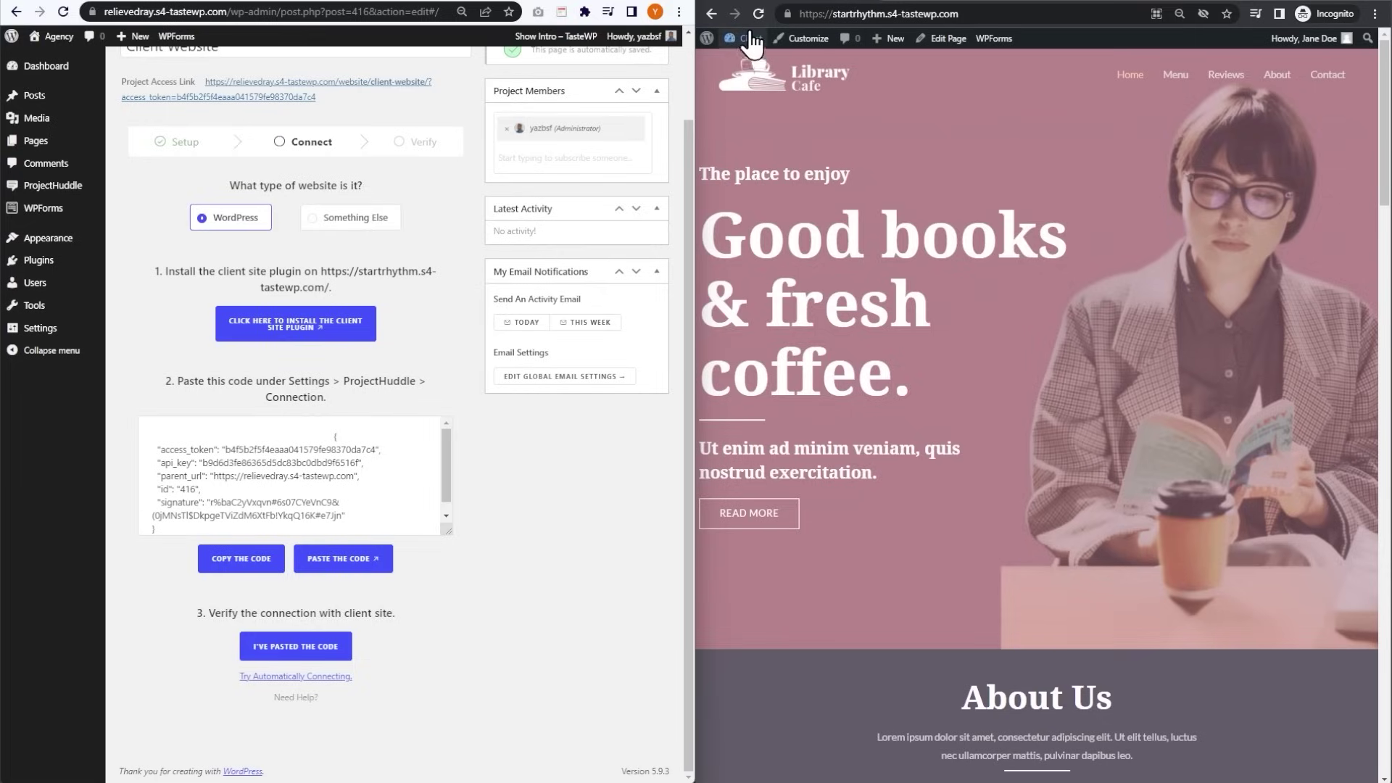
- Find the ProjectHuddle Client Site plugin by searching for "project huddle" in the client site's dashboard, then install and activate it
{"action": "mouse_move", "coordinate": [748, 38]}
{"action": "left_click", "coordinate": [736, 62]}
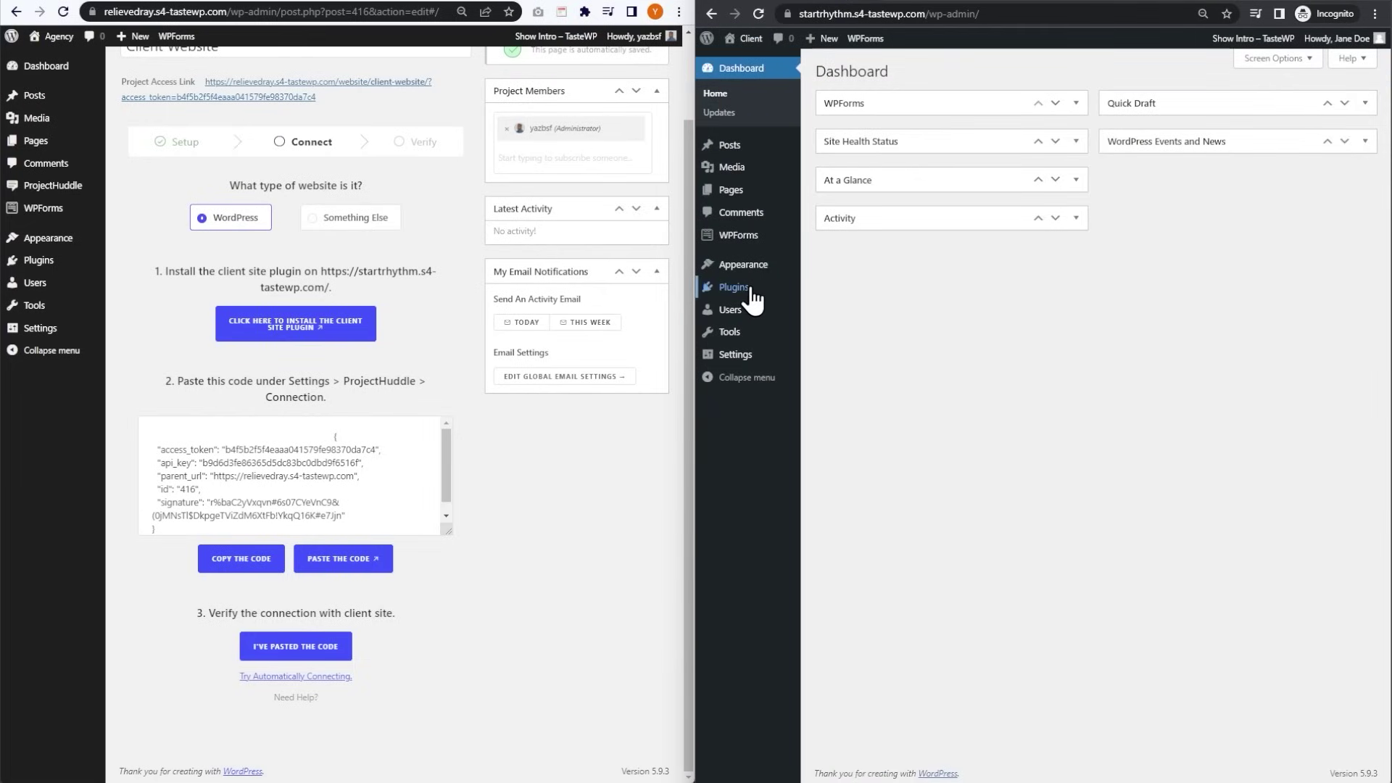
{"action": "mouse_move", "coordinate": [754, 289]}
{"action": "left_click", "coordinate": [830, 308]}
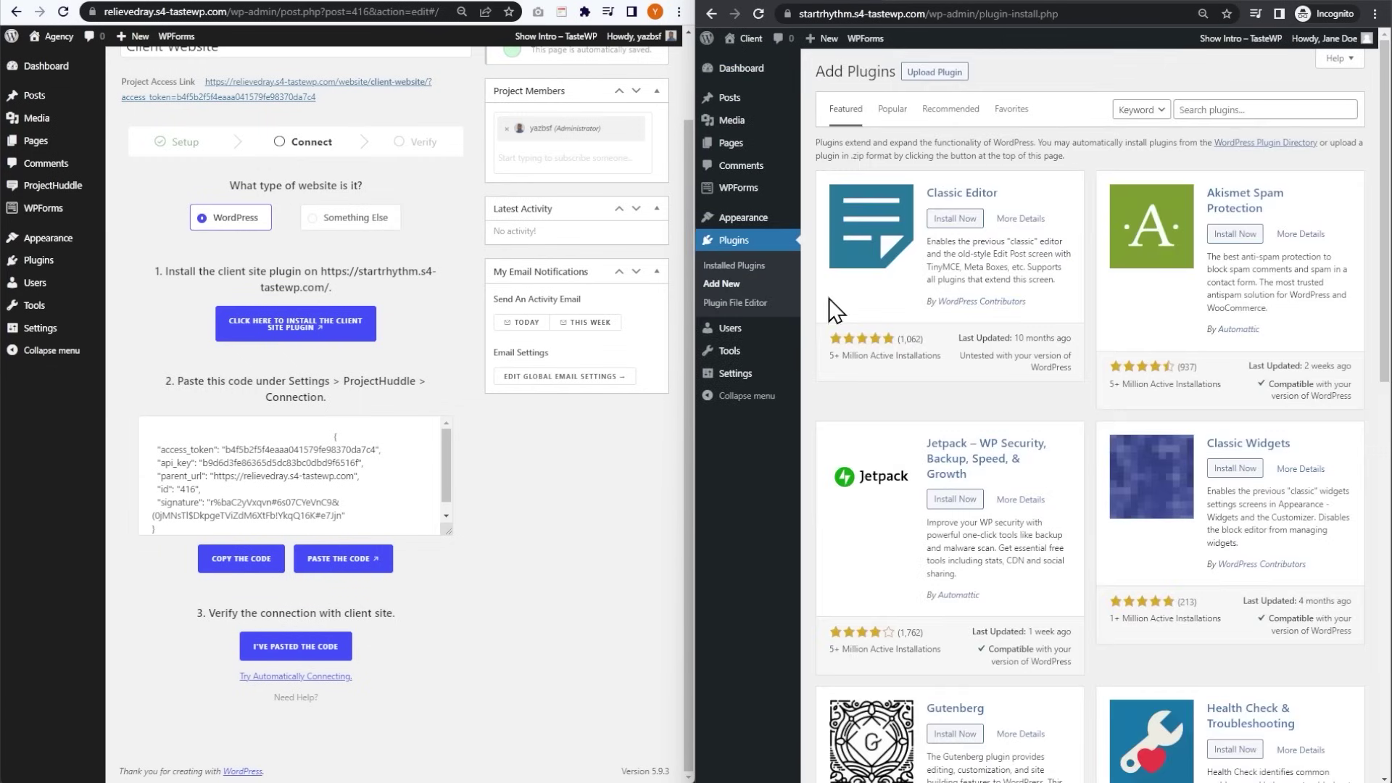
{"action": "left_click", "coordinate": [1207, 110]}
{"action": "type", "text": "project huddle"}
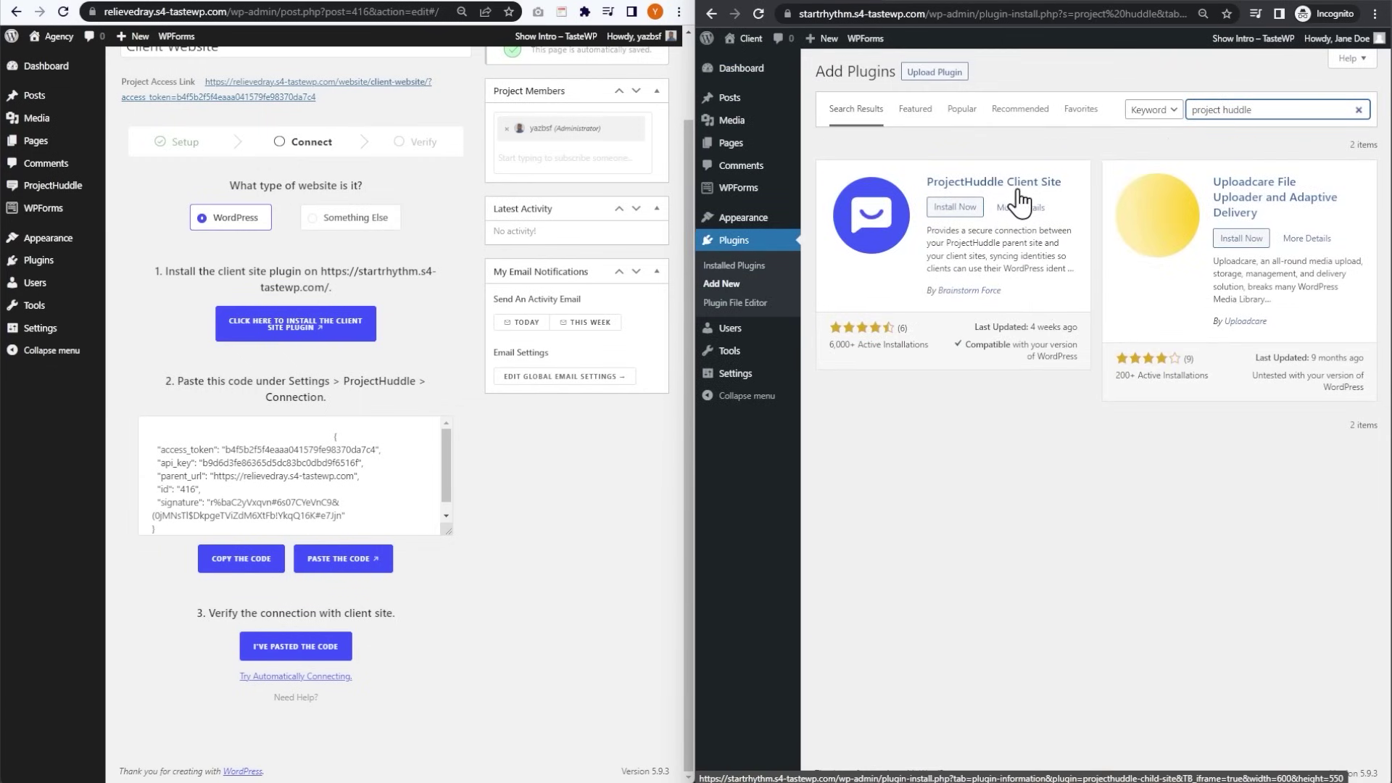
{"action": "left_click", "coordinate": [946, 210]}
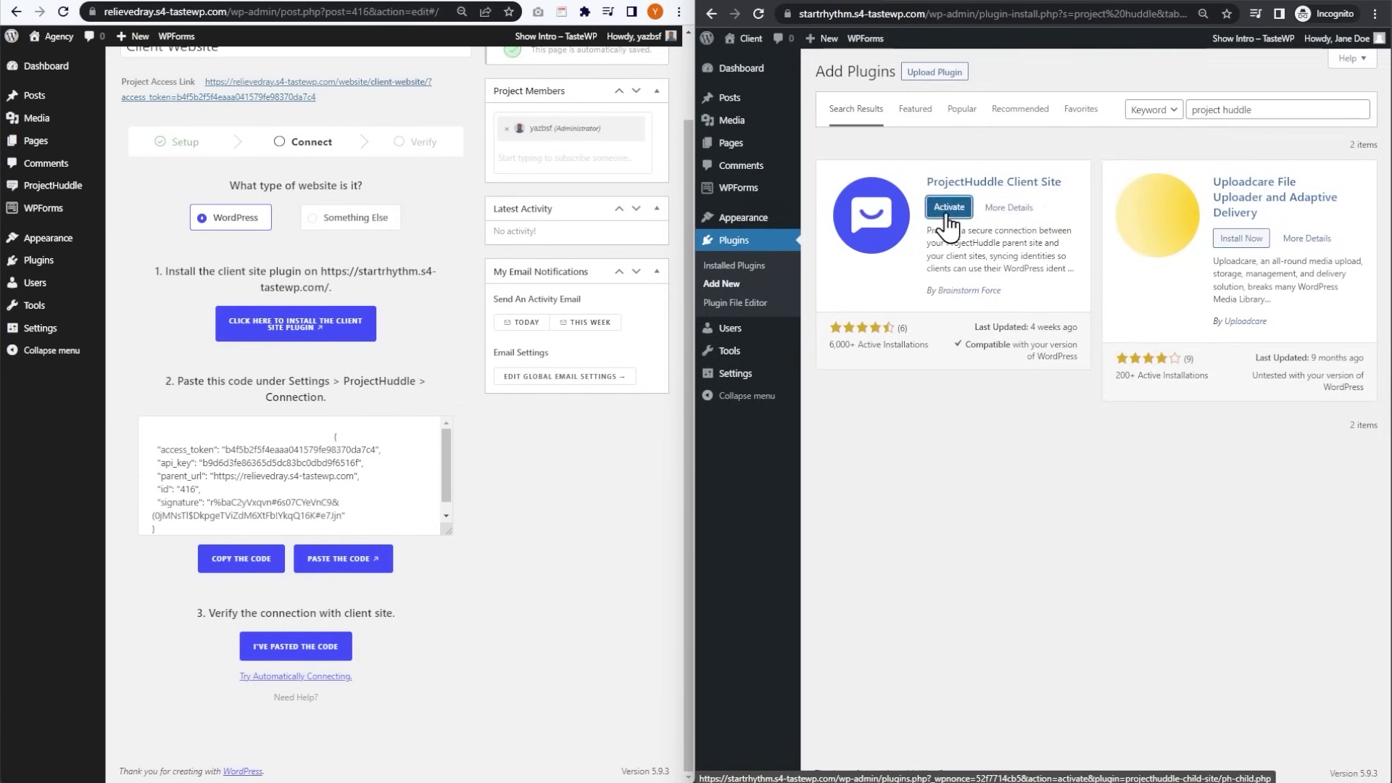
{"action": "left_click", "coordinate": [949, 209]}
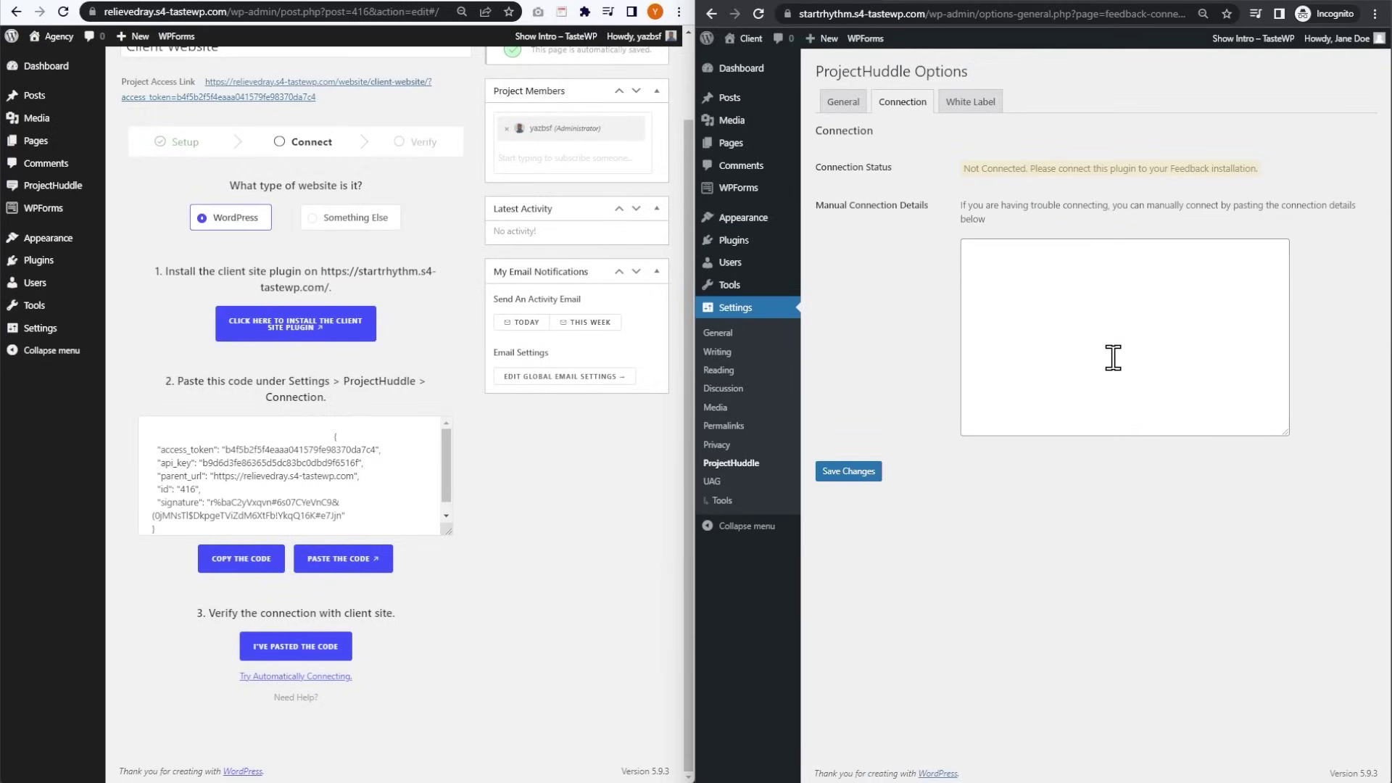
- Copy the project's connection code into the client site's Manual Connection Details in the ProjectHuddle options and save the changes
{"action": "left_click", "coordinate": [254, 563]}
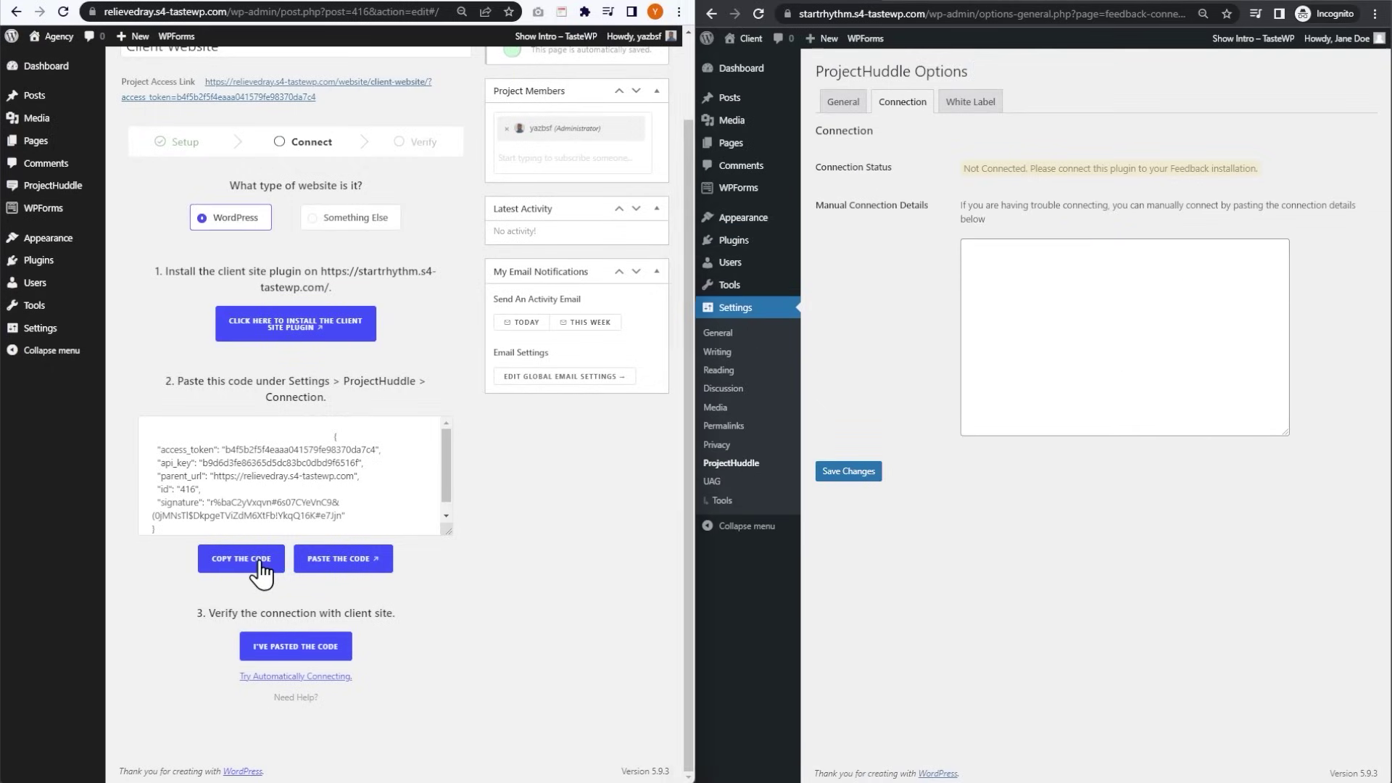
{"action": "left_click", "coordinate": [1098, 282]}
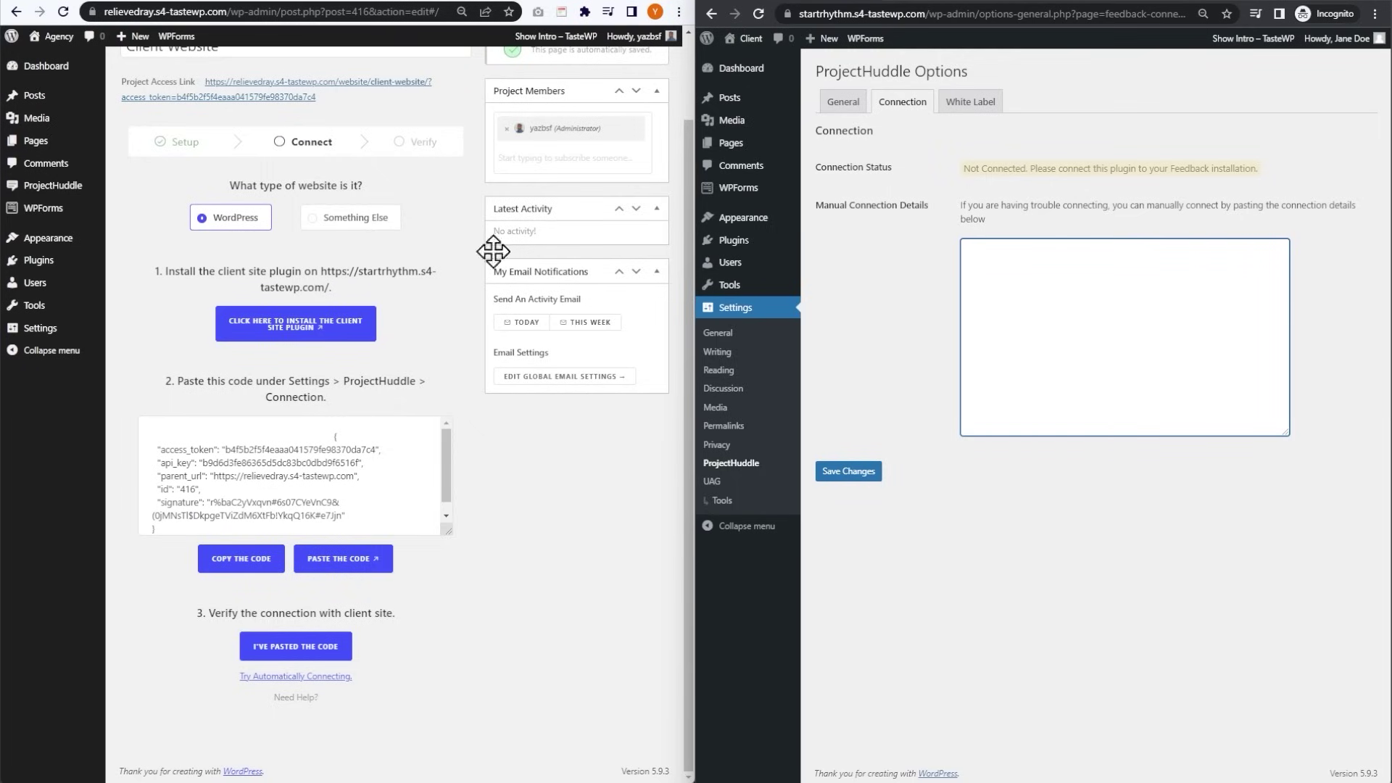
{"action": "right_click", "coordinate": [1027, 266]}
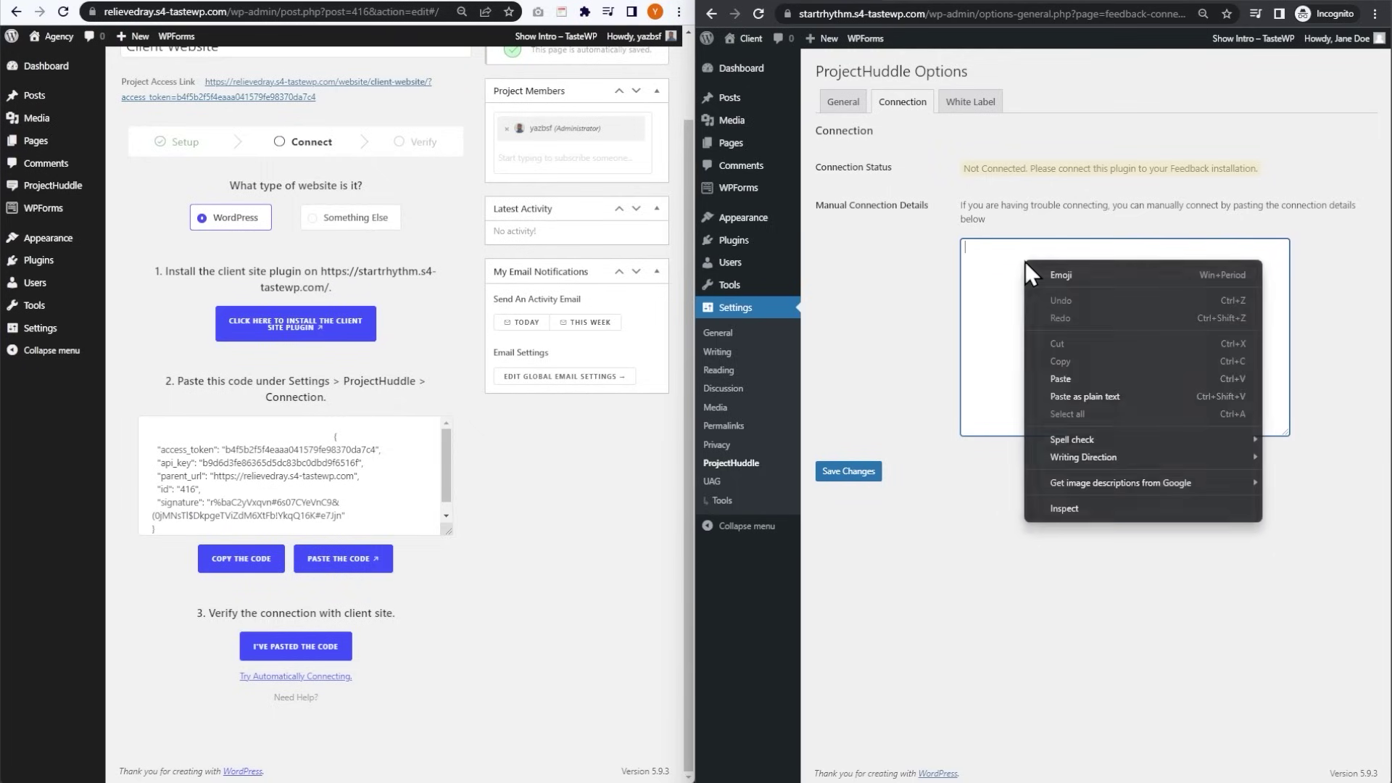
{"action": "left_click", "coordinate": [1061, 364]}
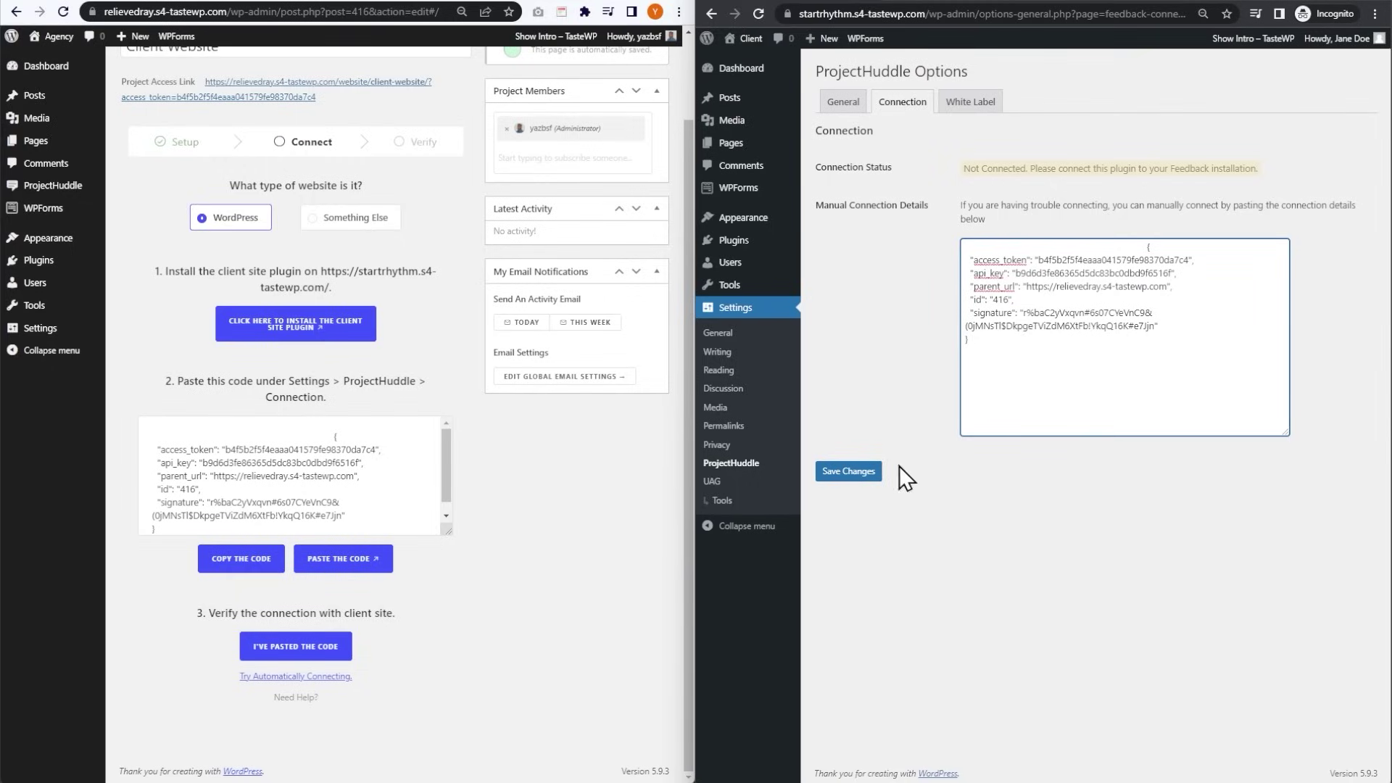
{"action": "left_click", "coordinate": [849, 473]}
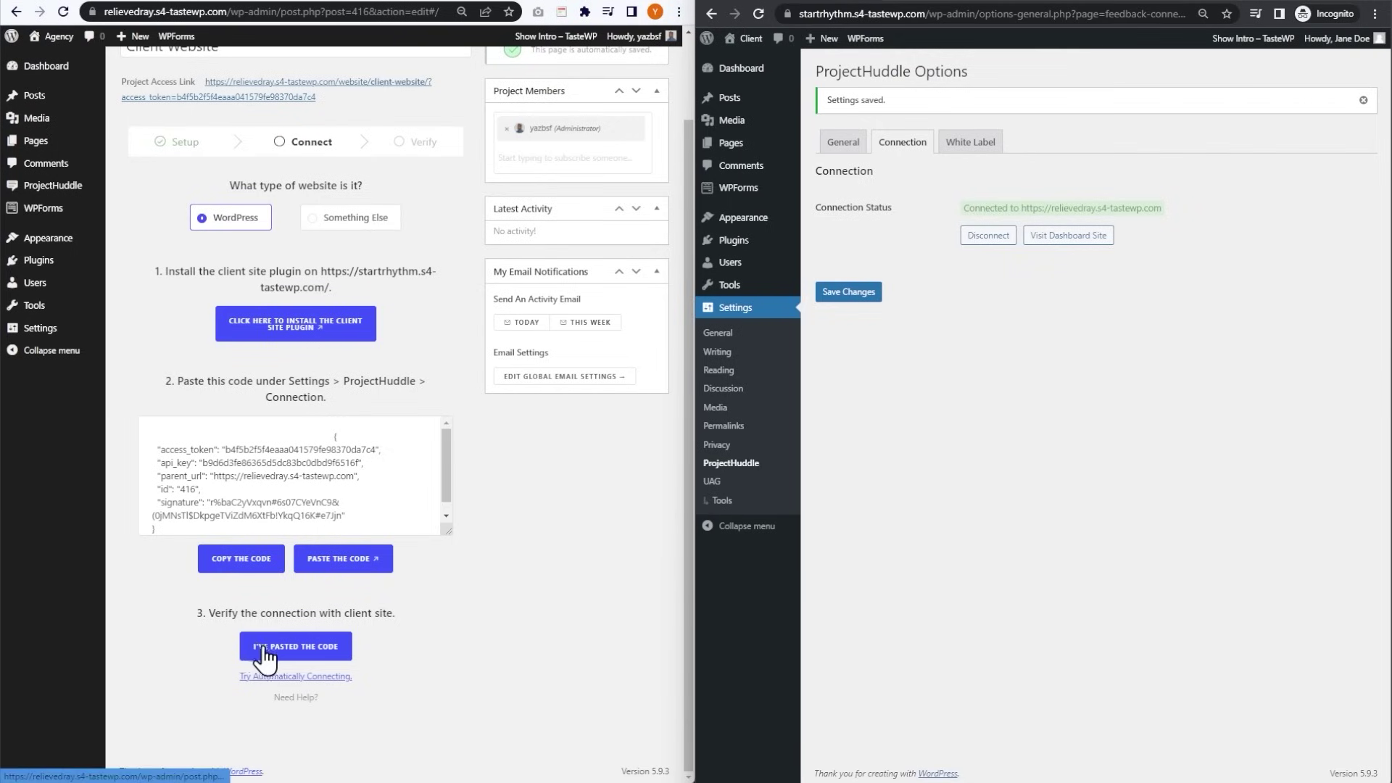
- Verify the connection from the agency site's project and open the client site through the Project Access Link
{"action": "left_click", "coordinate": [349, 658]}
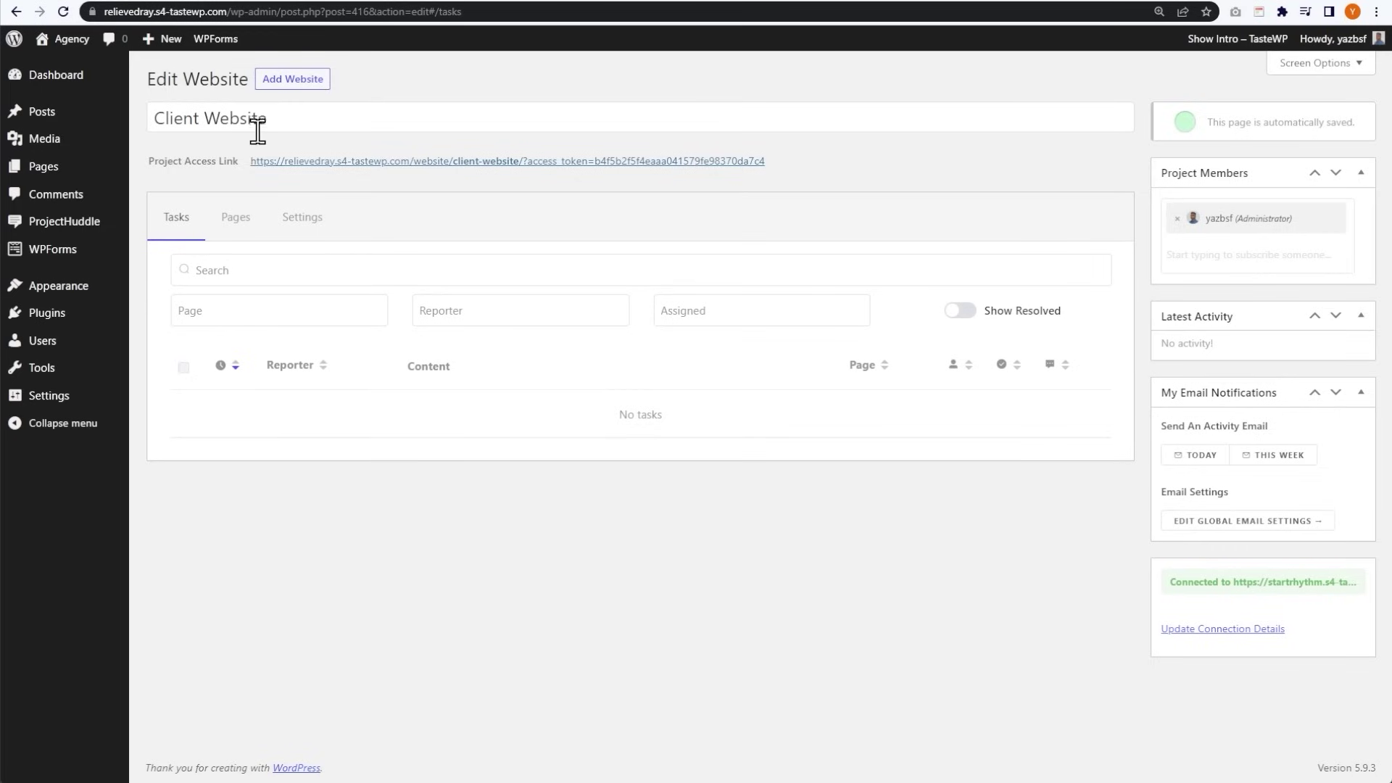
{"action": "mouse_move", "coordinate": [259, 177]}
{"action": "mouse_move", "coordinate": [188, 175]}
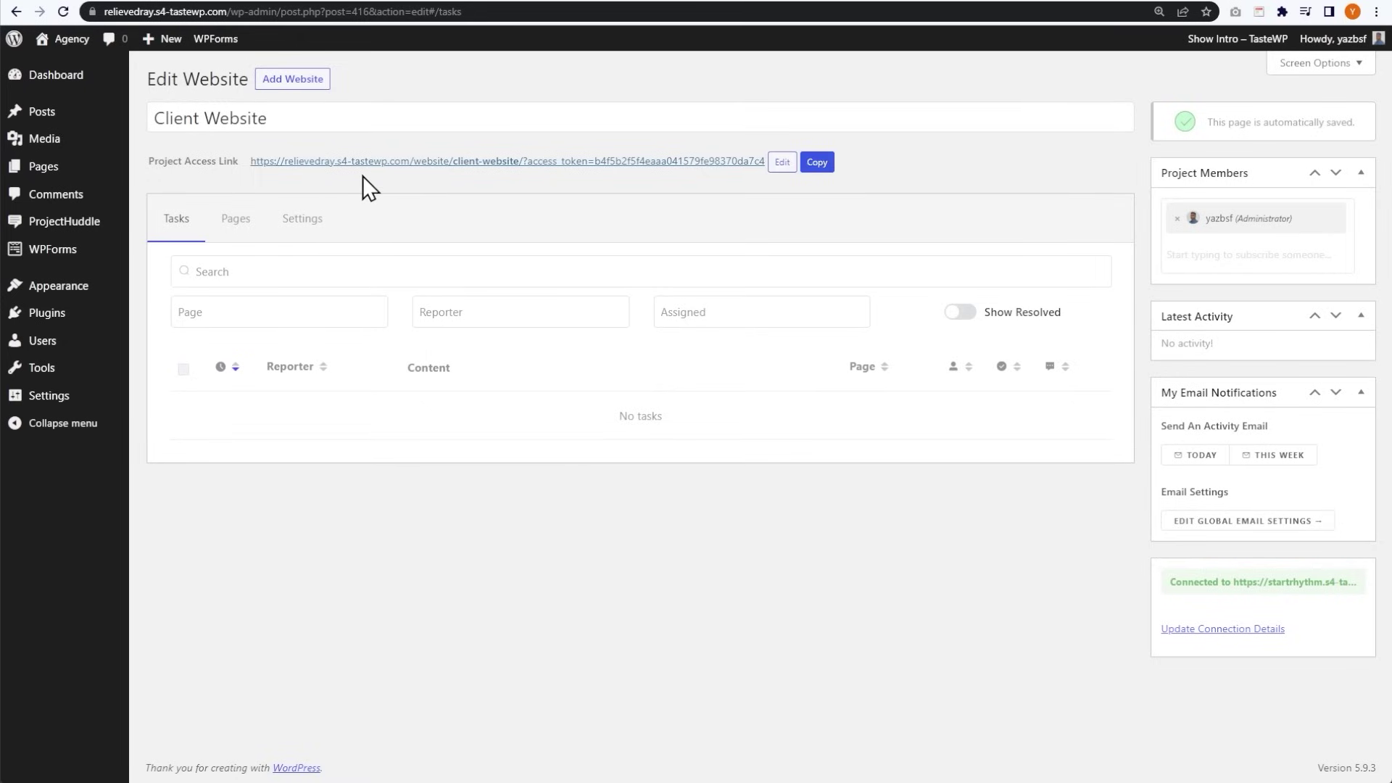
{"action": "left_click", "coordinate": [514, 160]}
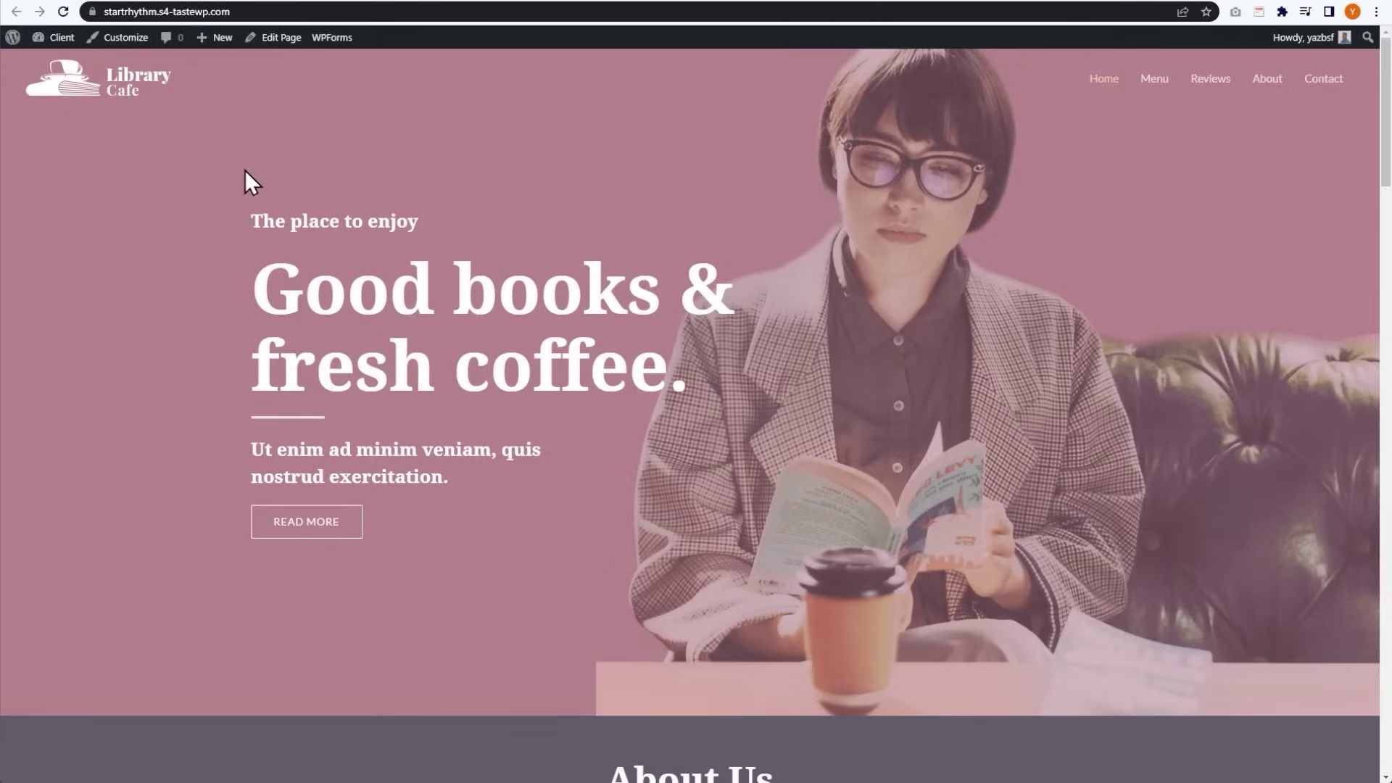
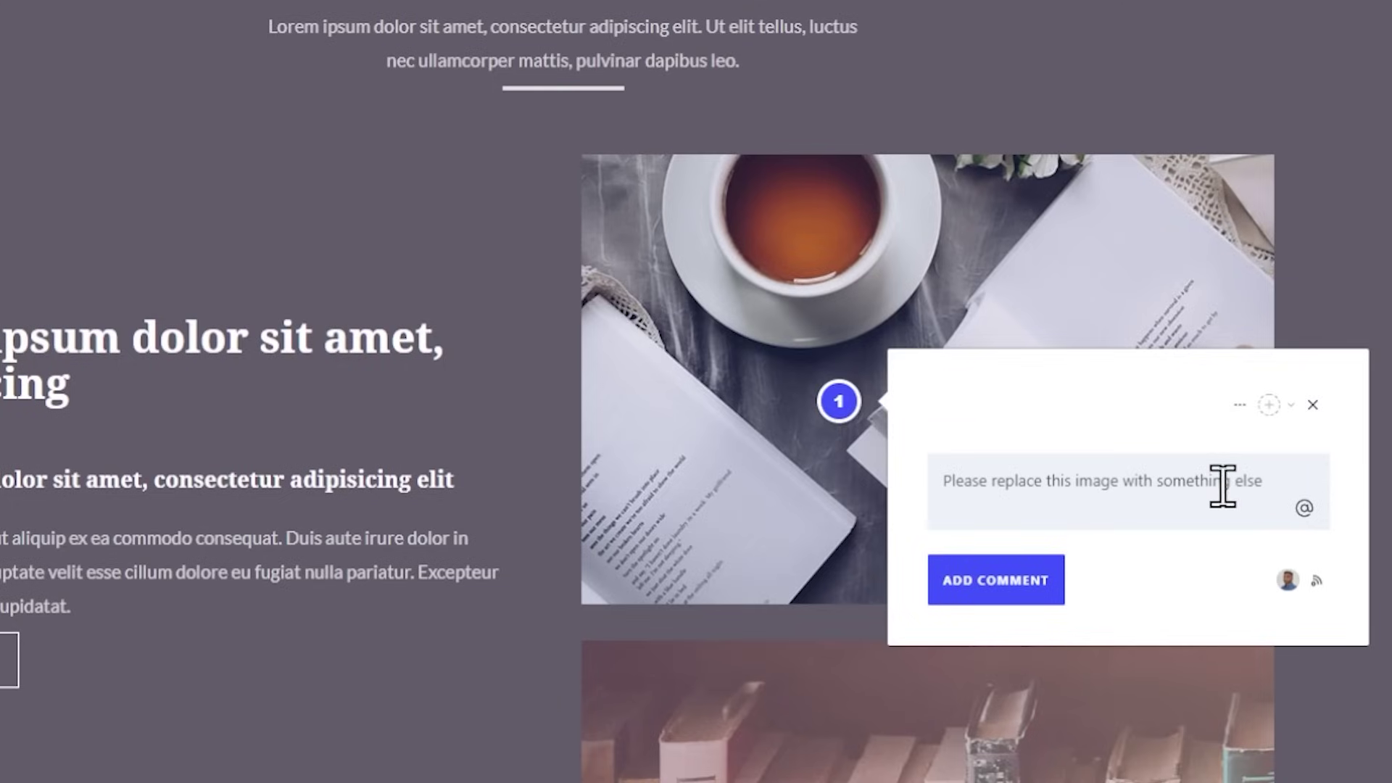
- Check the draft image comment's technical details and options, and assign the comment to Me
{"action": "left_click", "coordinate": [1241, 408]}
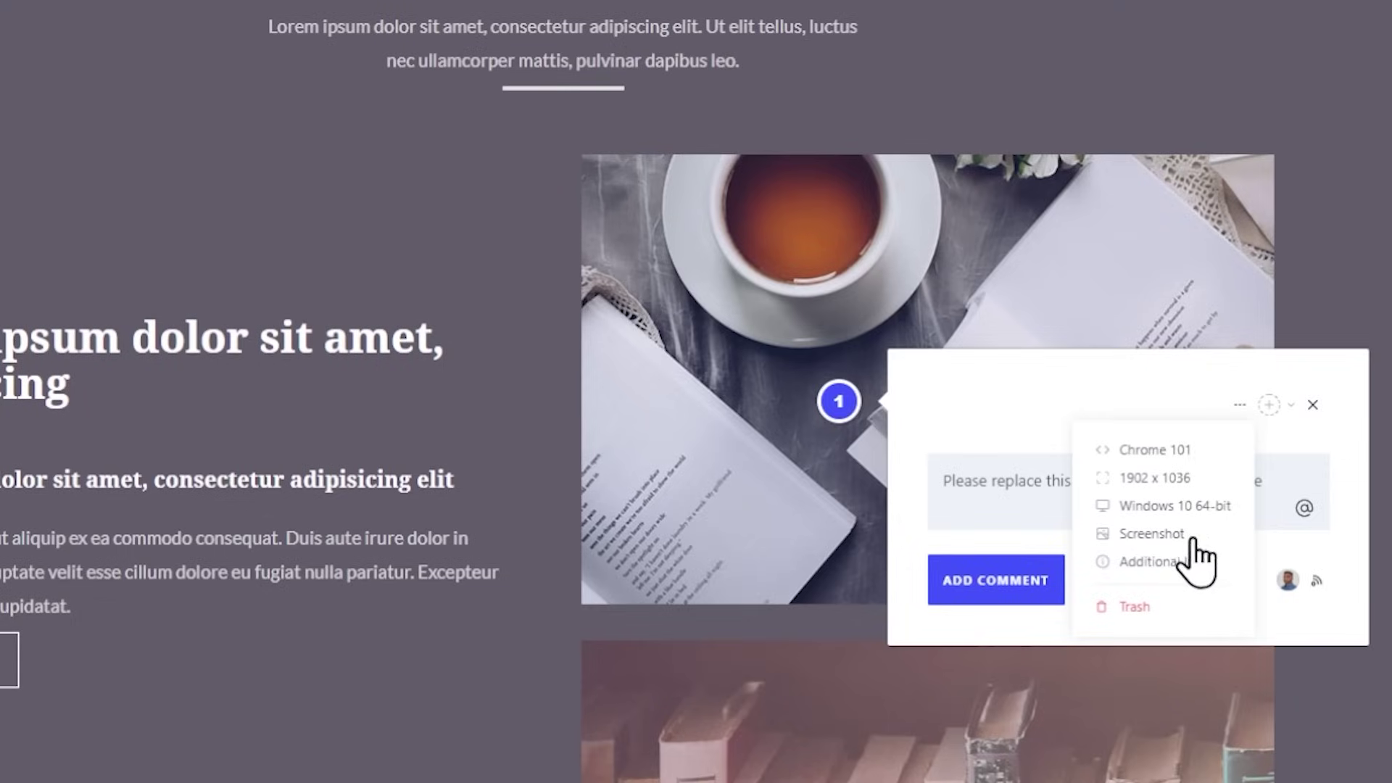
{"action": "left_click", "coordinate": [1265, 457]}
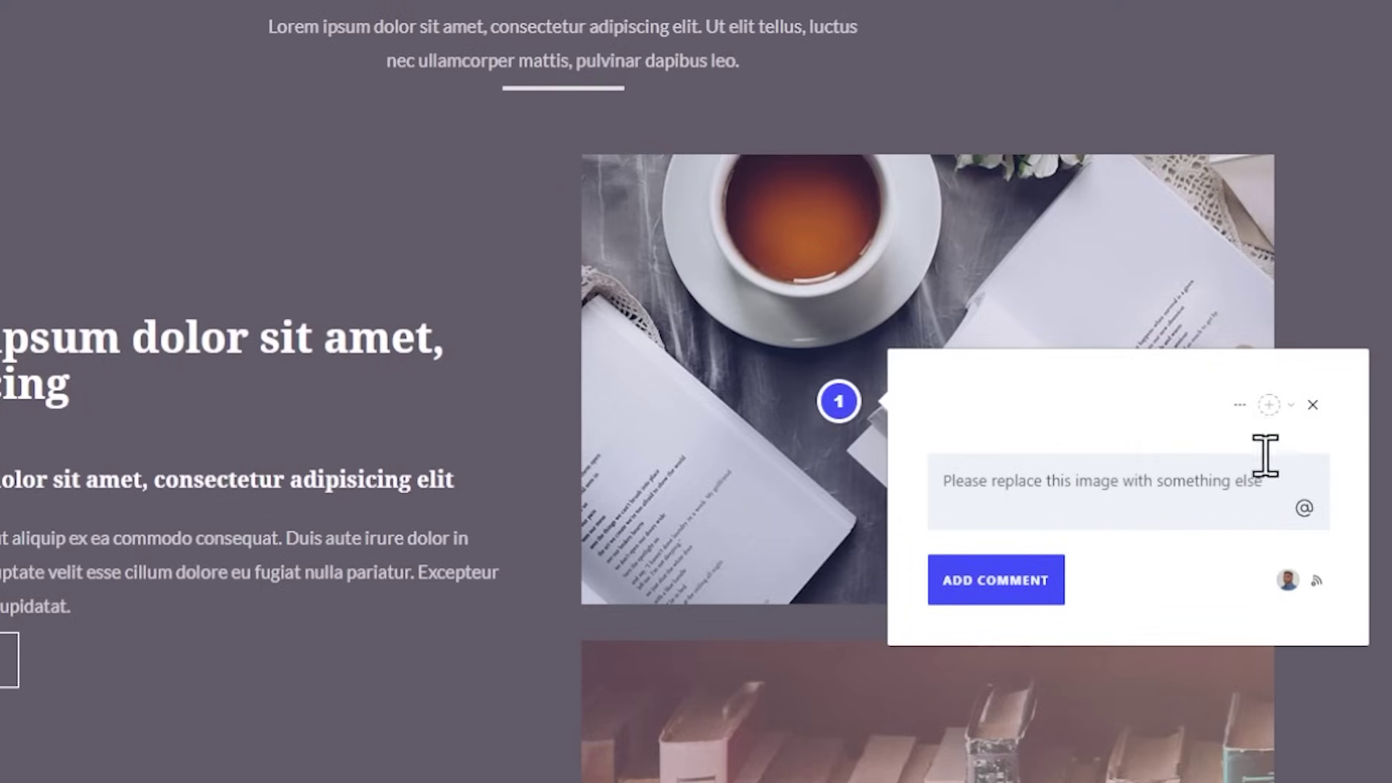
{"action": "left_click", "coordinate": [1268, 406]}
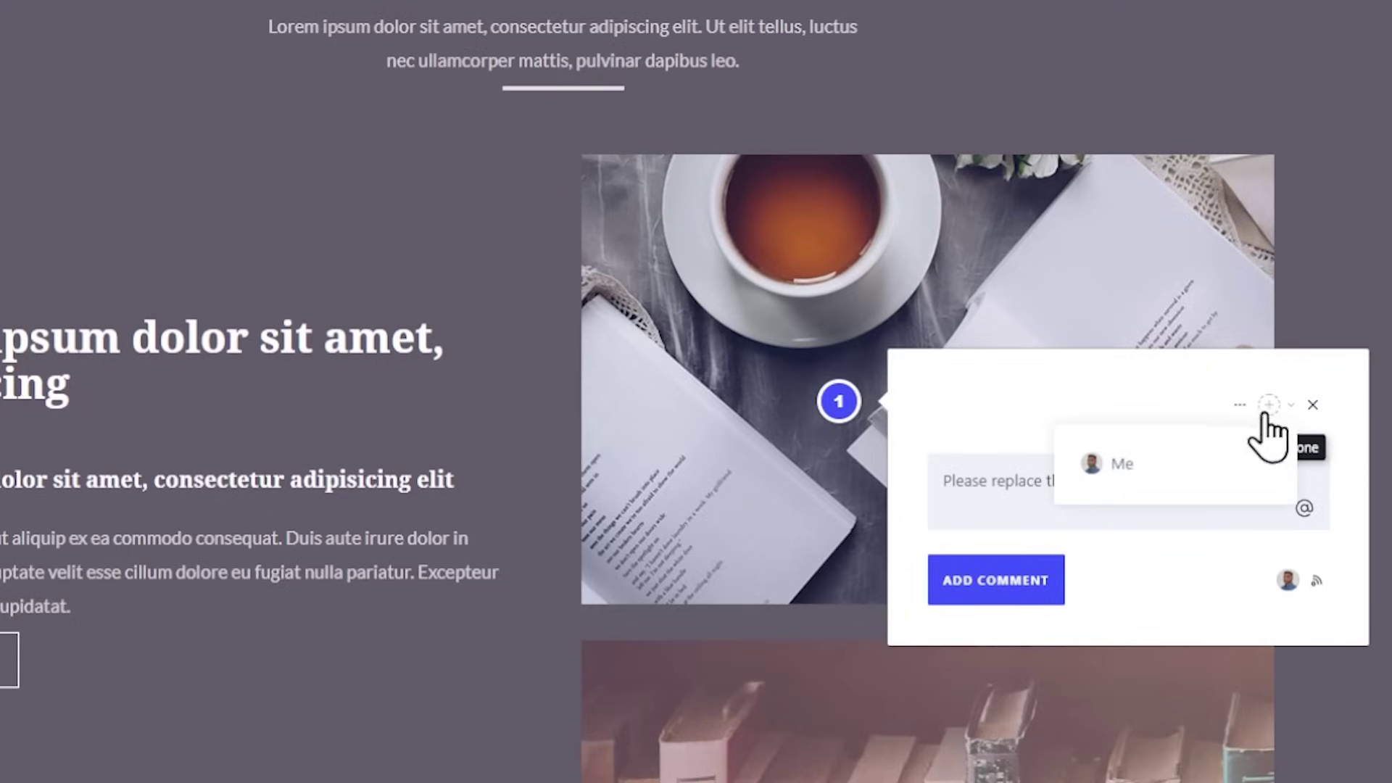
{"action": "left_click", "coordinate": [1157, 468]}
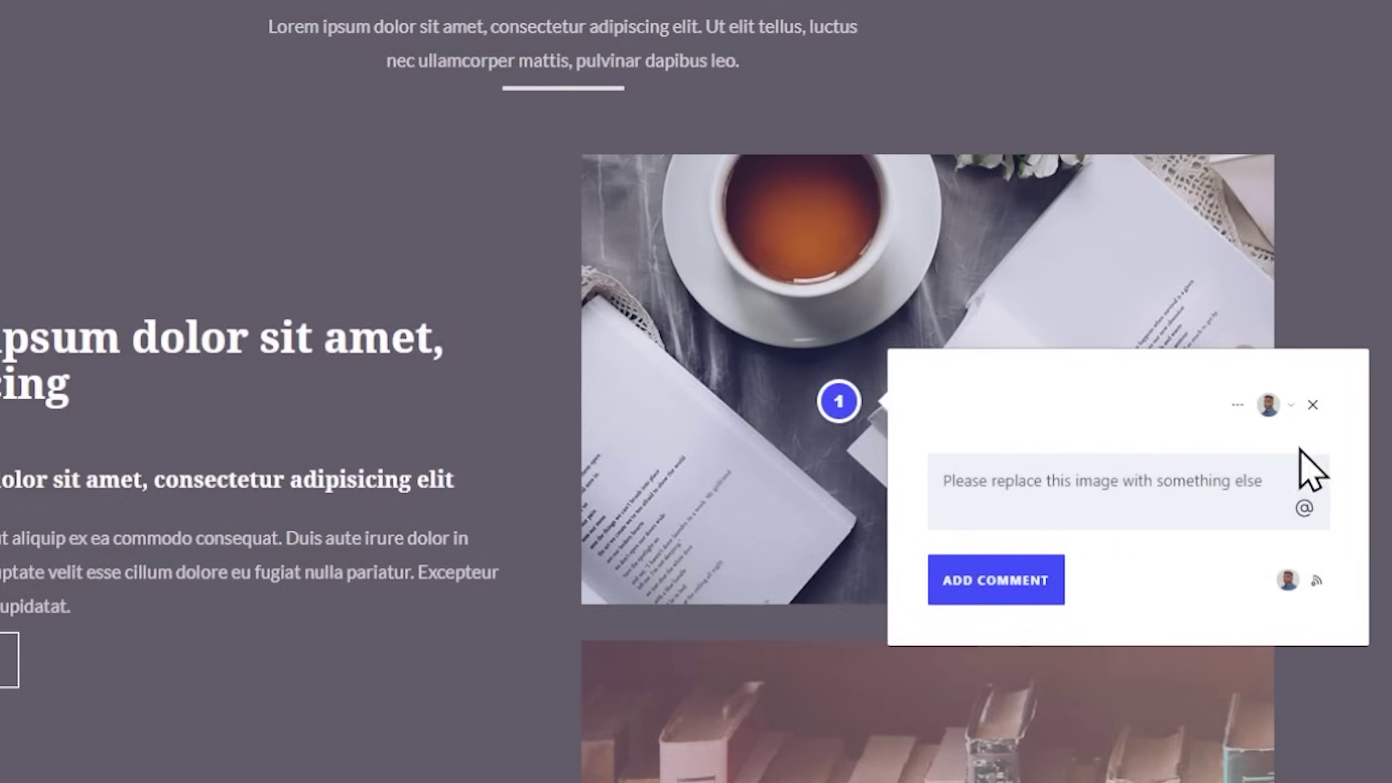
- Examine the draft comment's discard prompt without discarding it, and check which members get notified
{"action": "left_click", "coordinate": [1312, 406]}
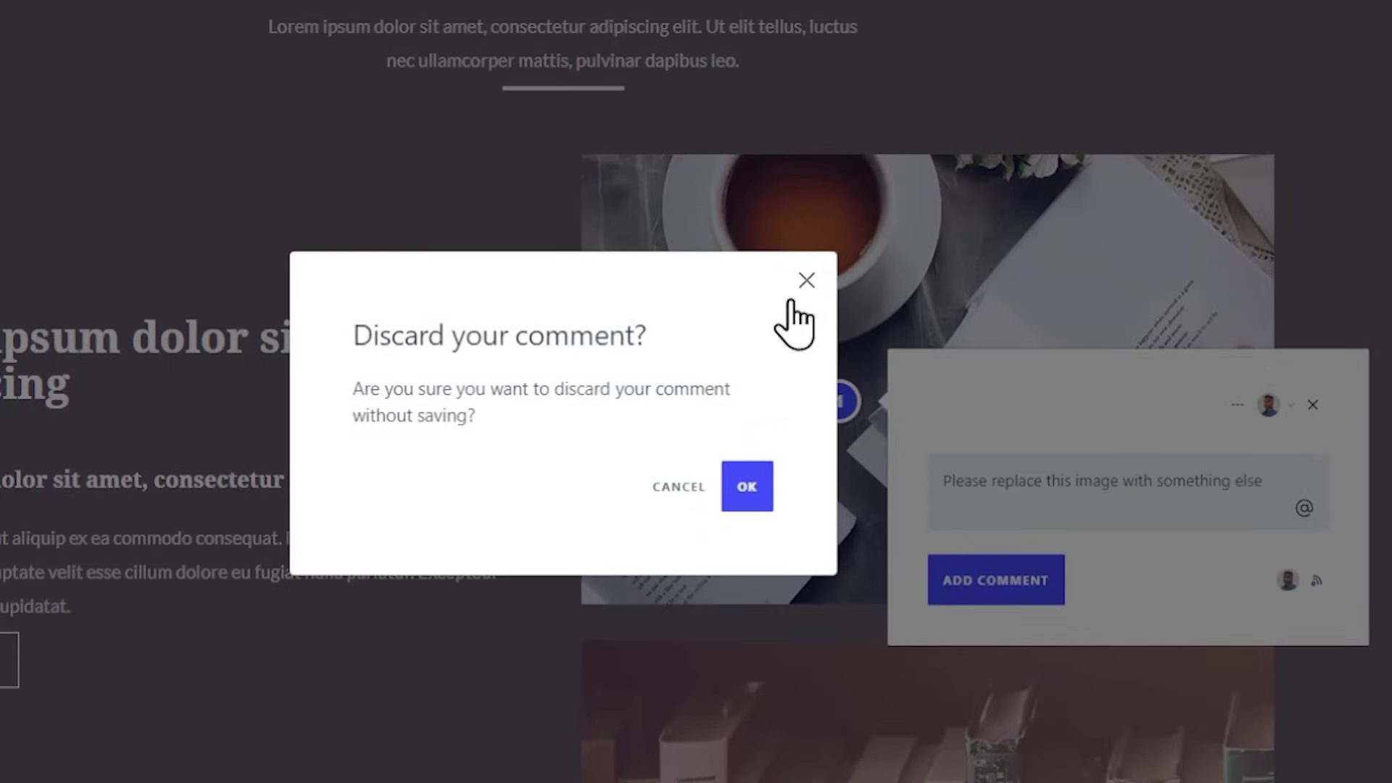
{"action": "left_click", "coordinate": [805, 282]}
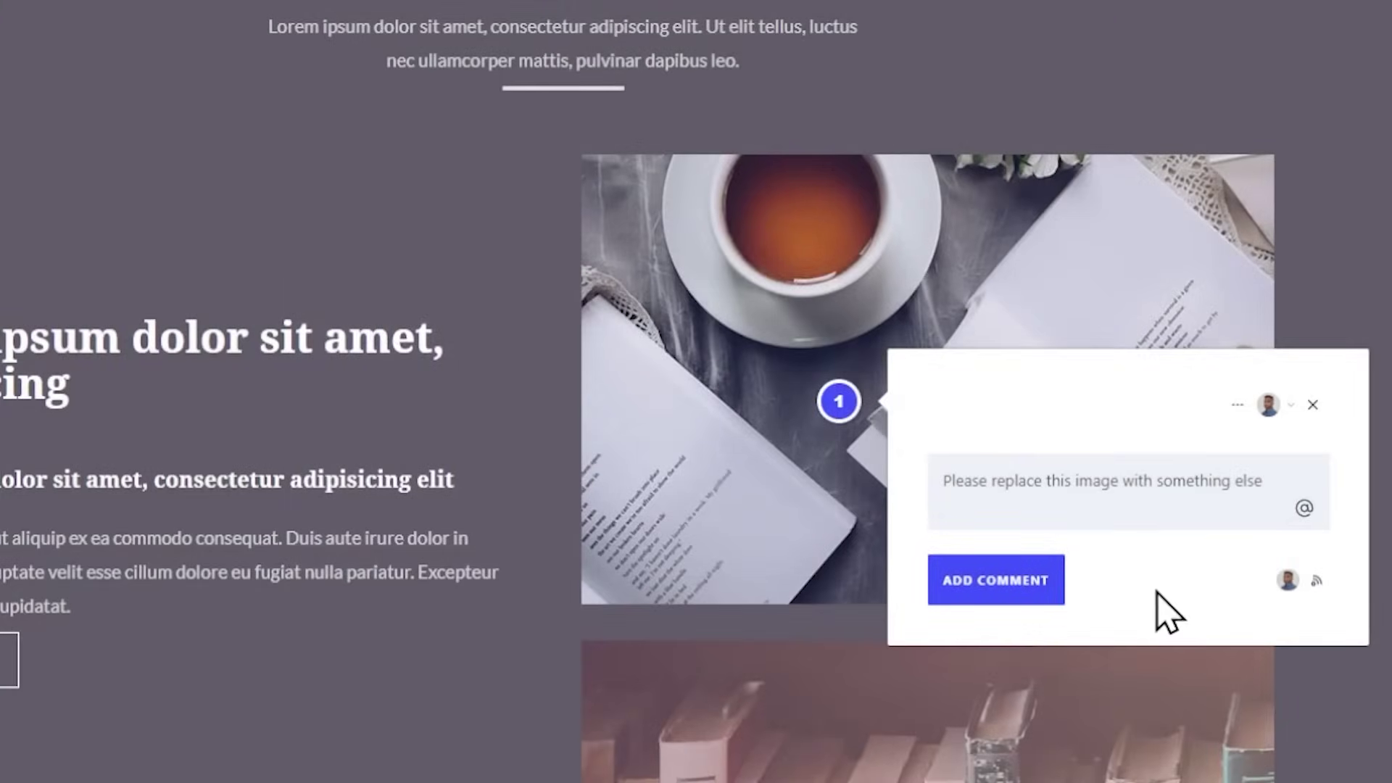
{"action": "left_click", "coordinate": [1288, 579]}
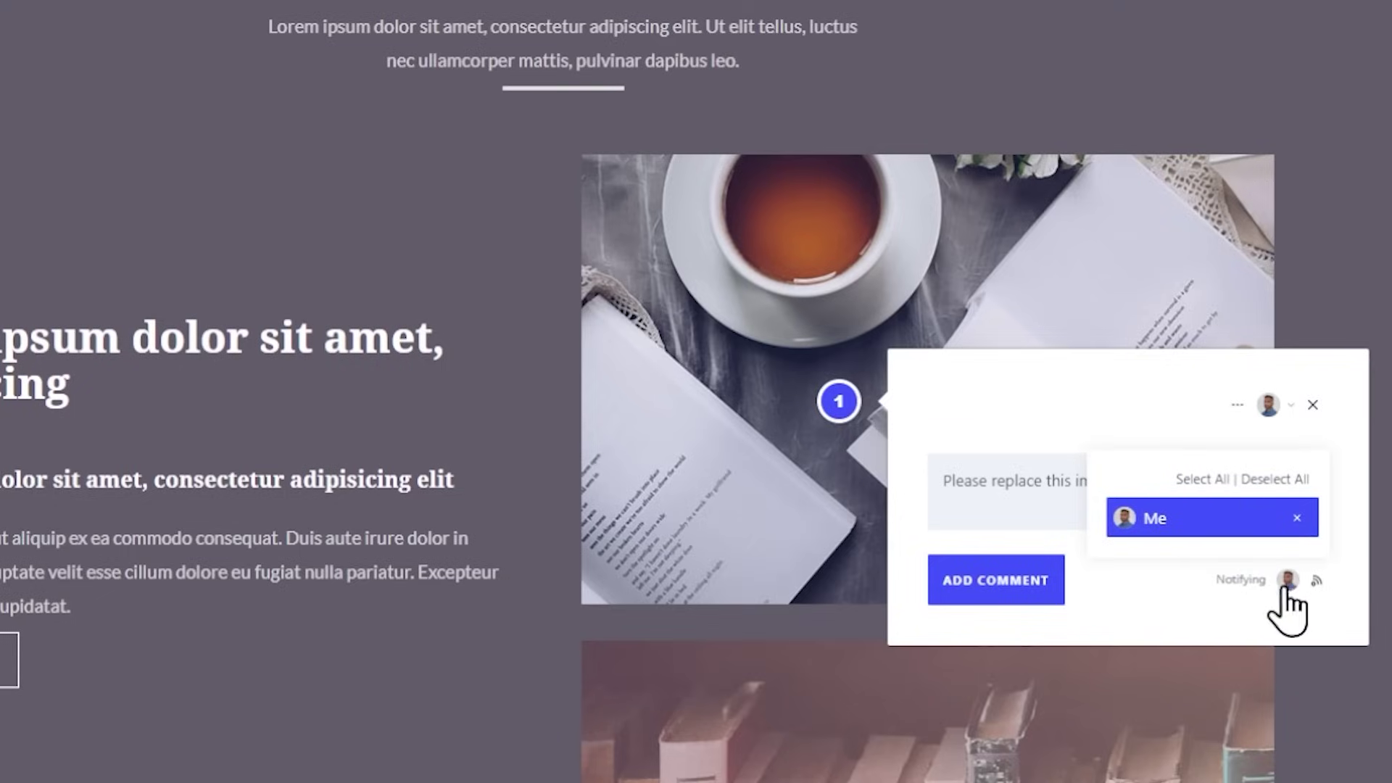
{"action": "left_click", "coordinate": [1180, 615]}
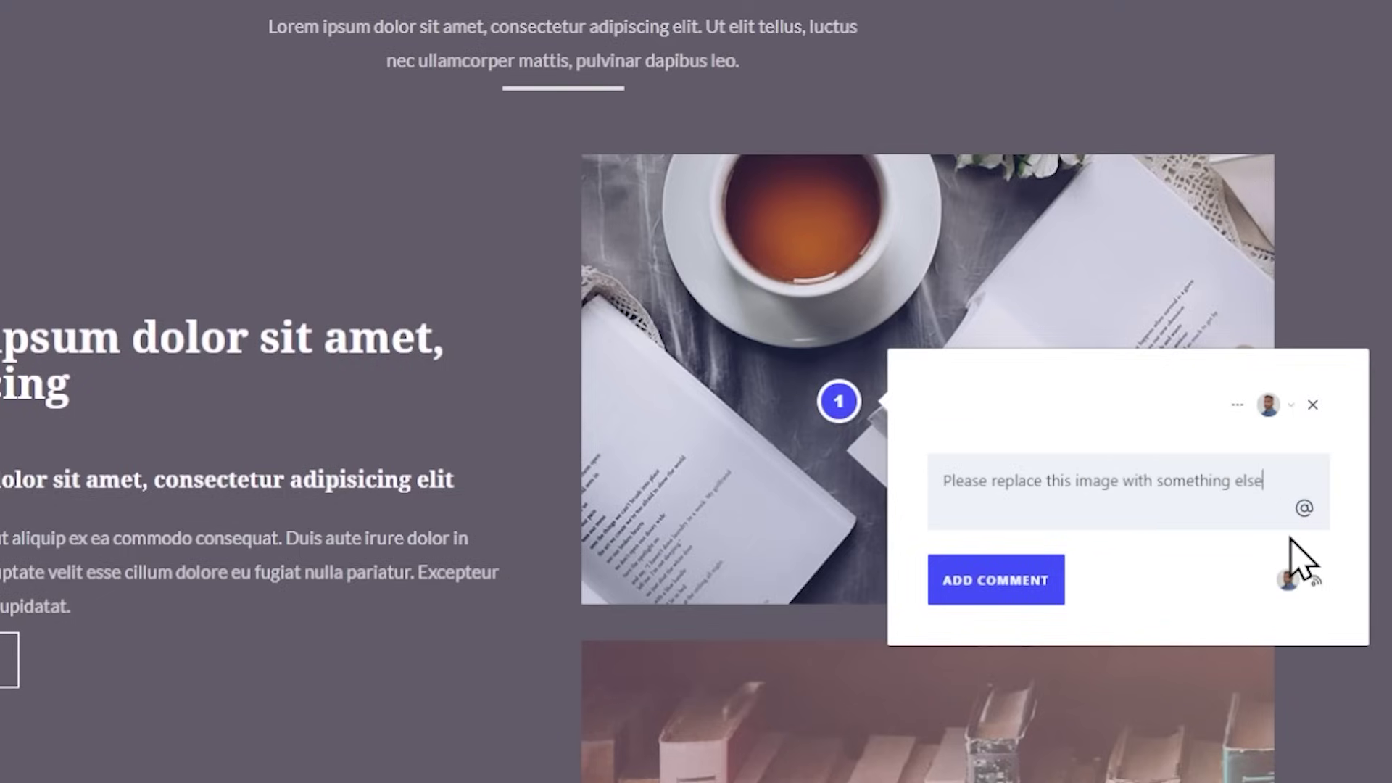
- Mention yourself on a new line below "Please replace this image with something else", post the comment and close its thread
{"action": "key", "text": "shift+Return"}
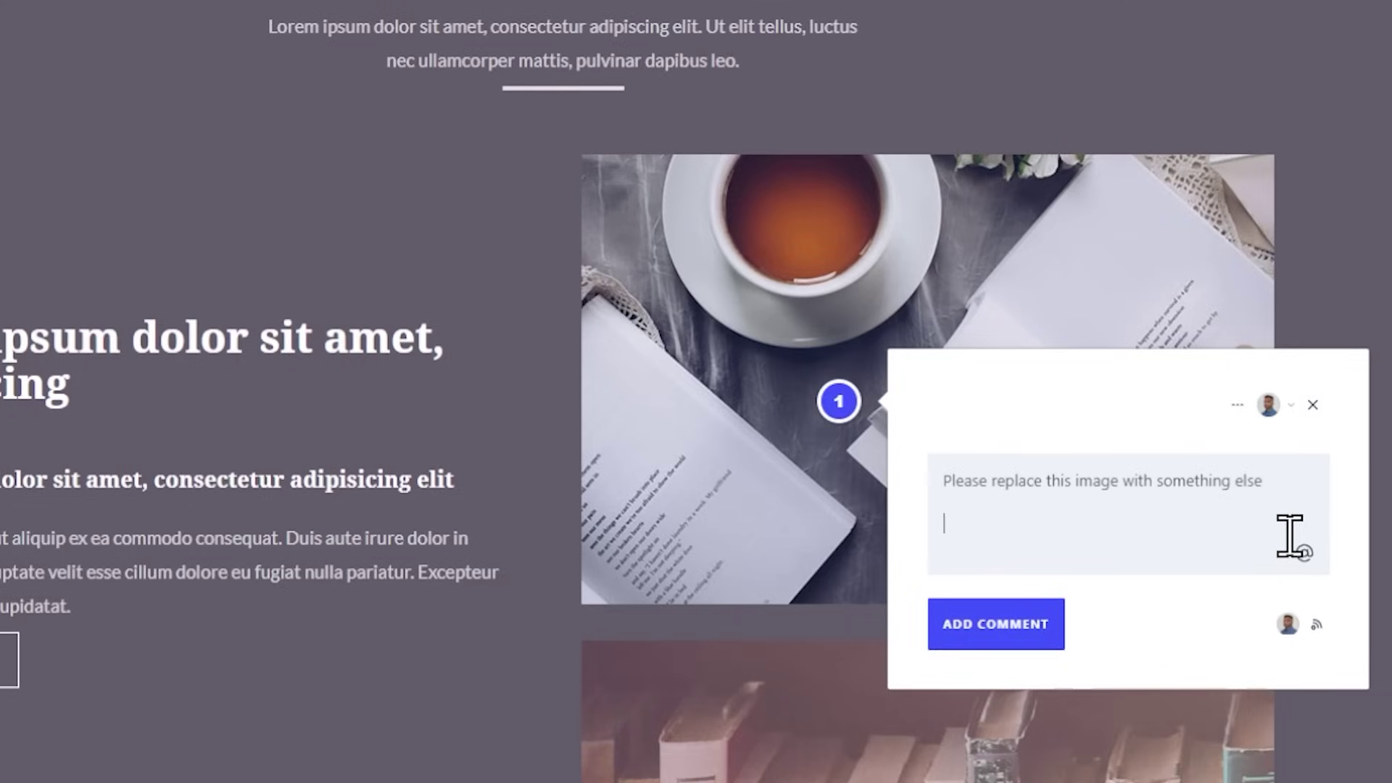
{"action": "type", "text": "@"}
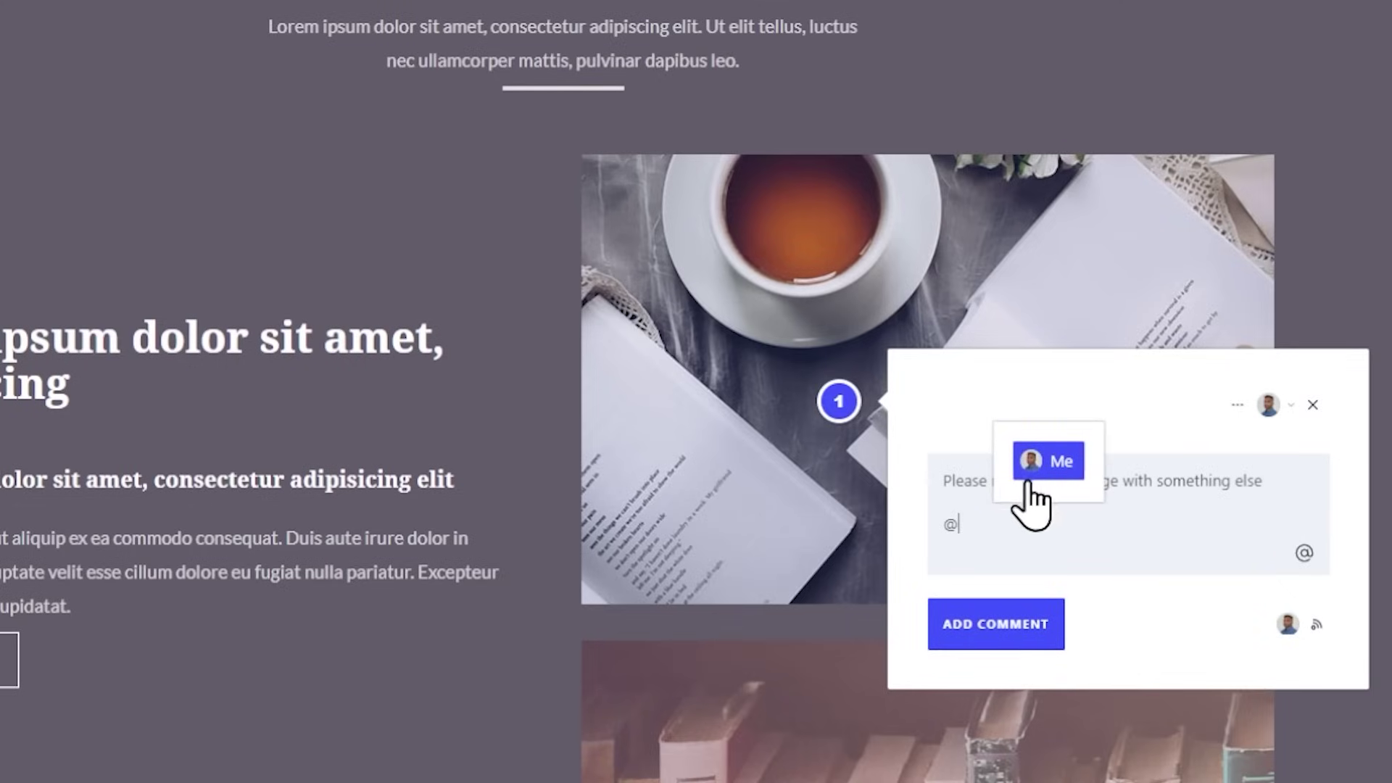
{"action": "left_click", "coordinate": [1059, 470]}
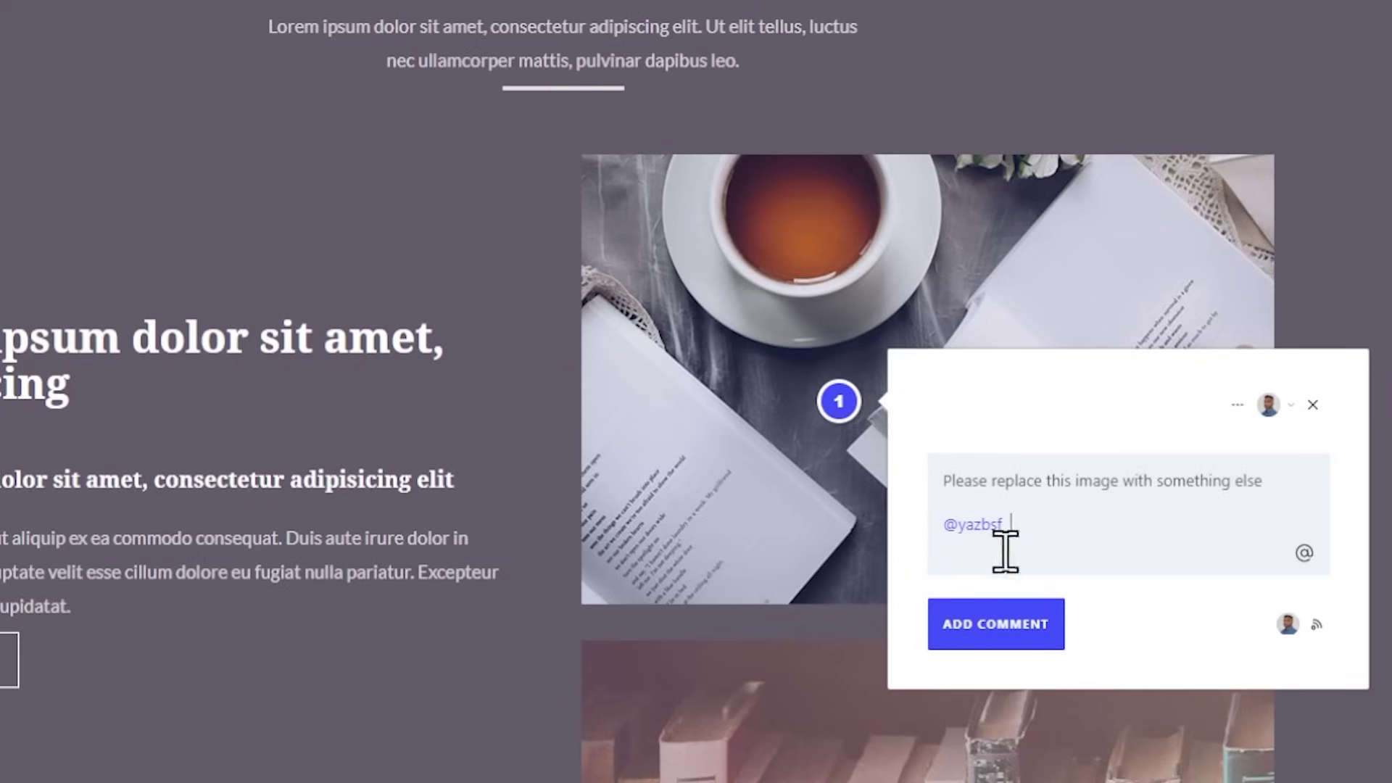
{"action": "left_click", "coordinate": [1072, 622]}
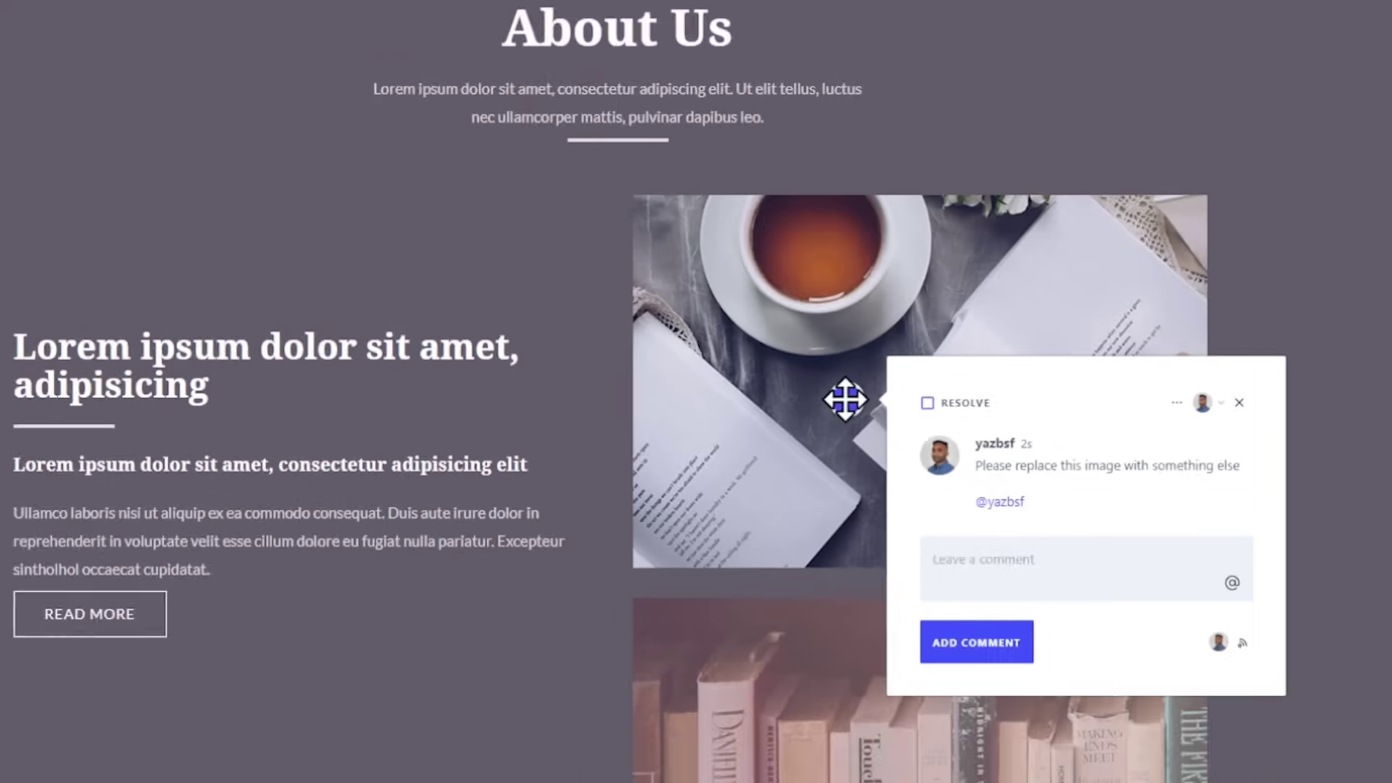
{"action": "left_click", "coordinate": [1239, 402]}
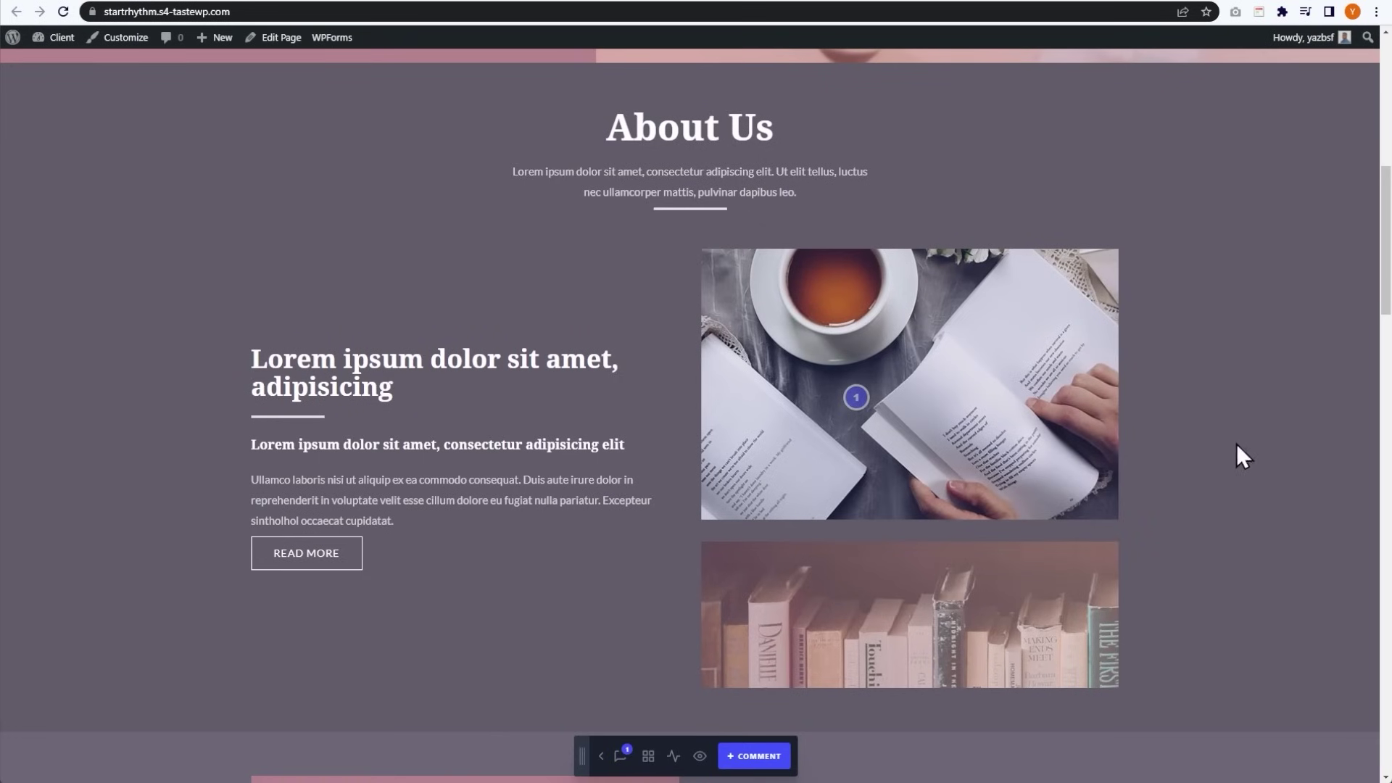
- Reopen comment 1 on the About Us tea-and-books image and move its marker toward the image's upper-right corner
{"action": "scroll", "coordinate": [1015, 334], "scroll_direction": "down", "scroll_amount": 3}
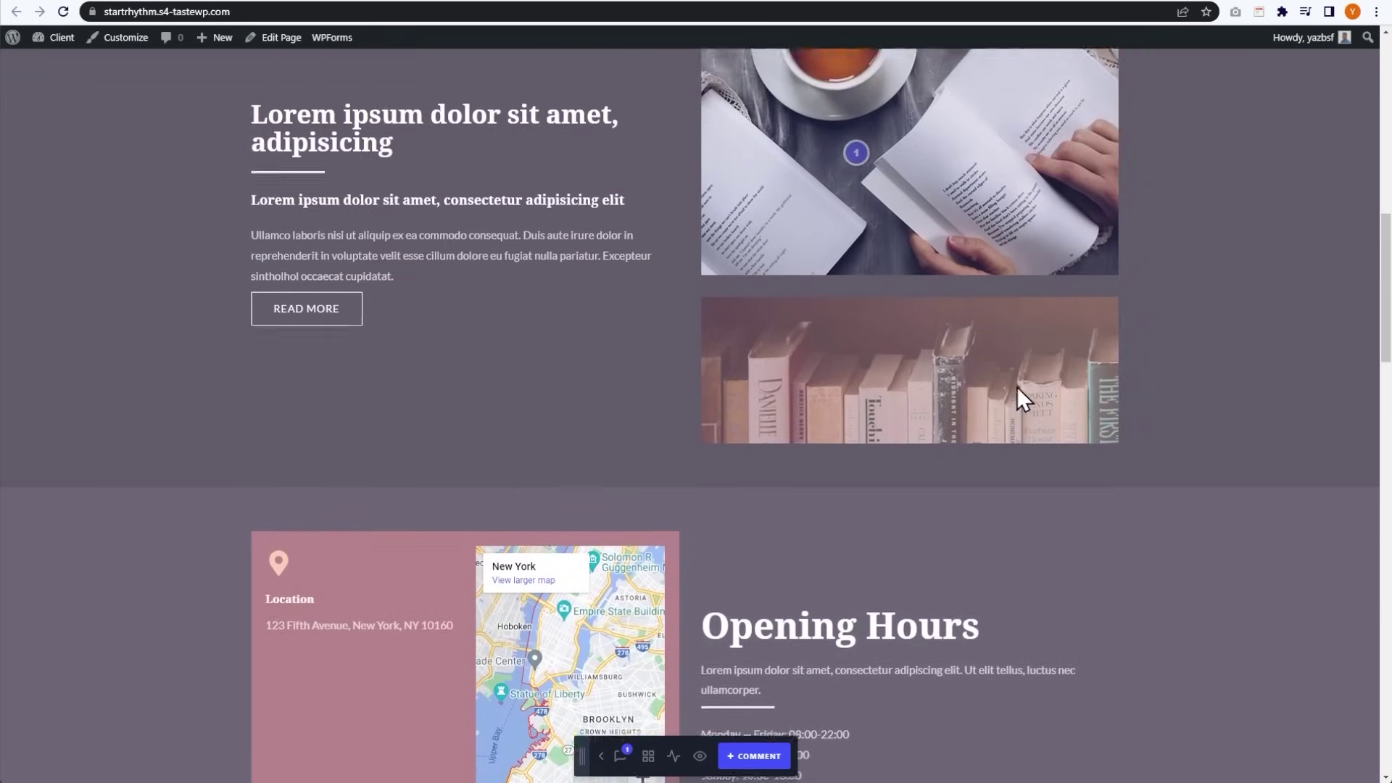
{"action": "scroll", "coordinate": [1016, 385], "scroll_direction": "up", "scroll_amount": 3}
{"action": "left_click", "coordinate": [854, 416]}
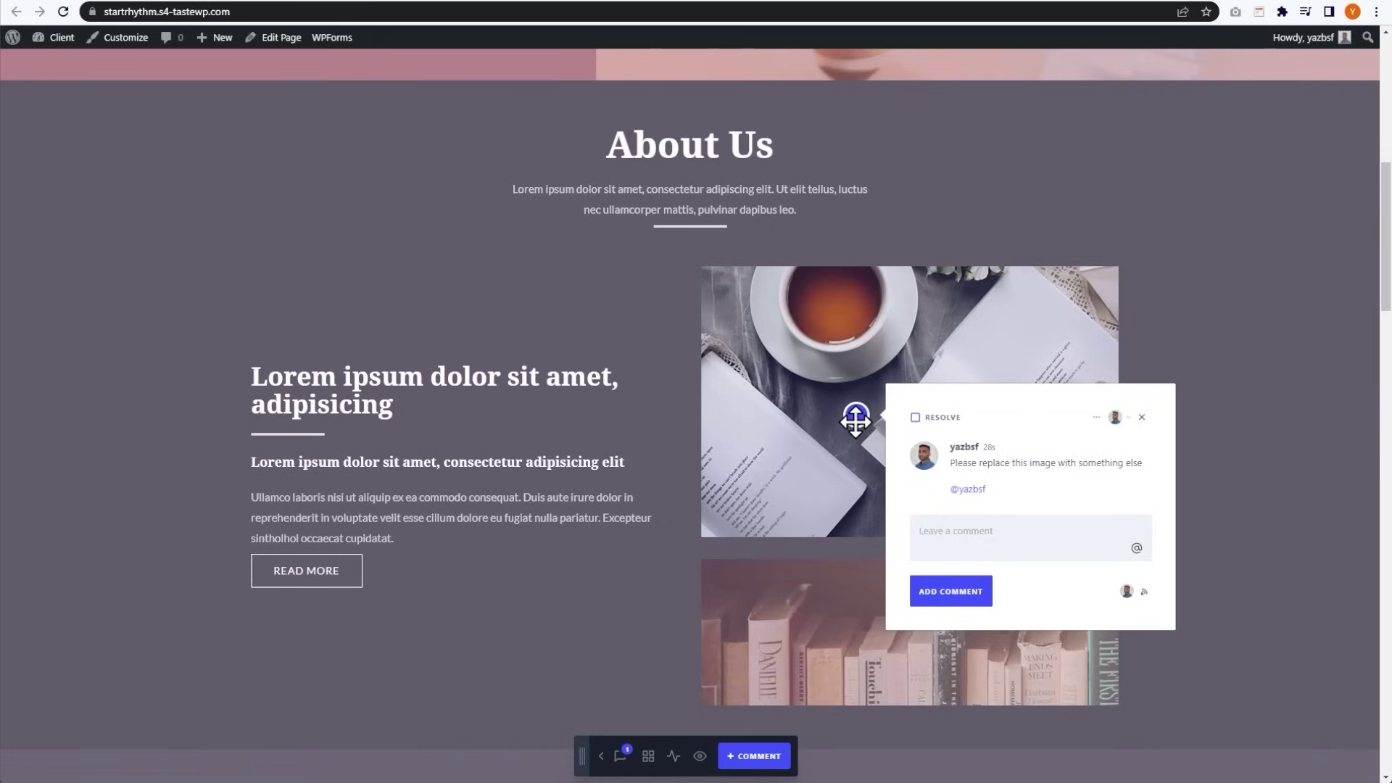
{"action": "left_click_drag", "start_coordinate": [855, 420], "coordinate": [1071, 306]}
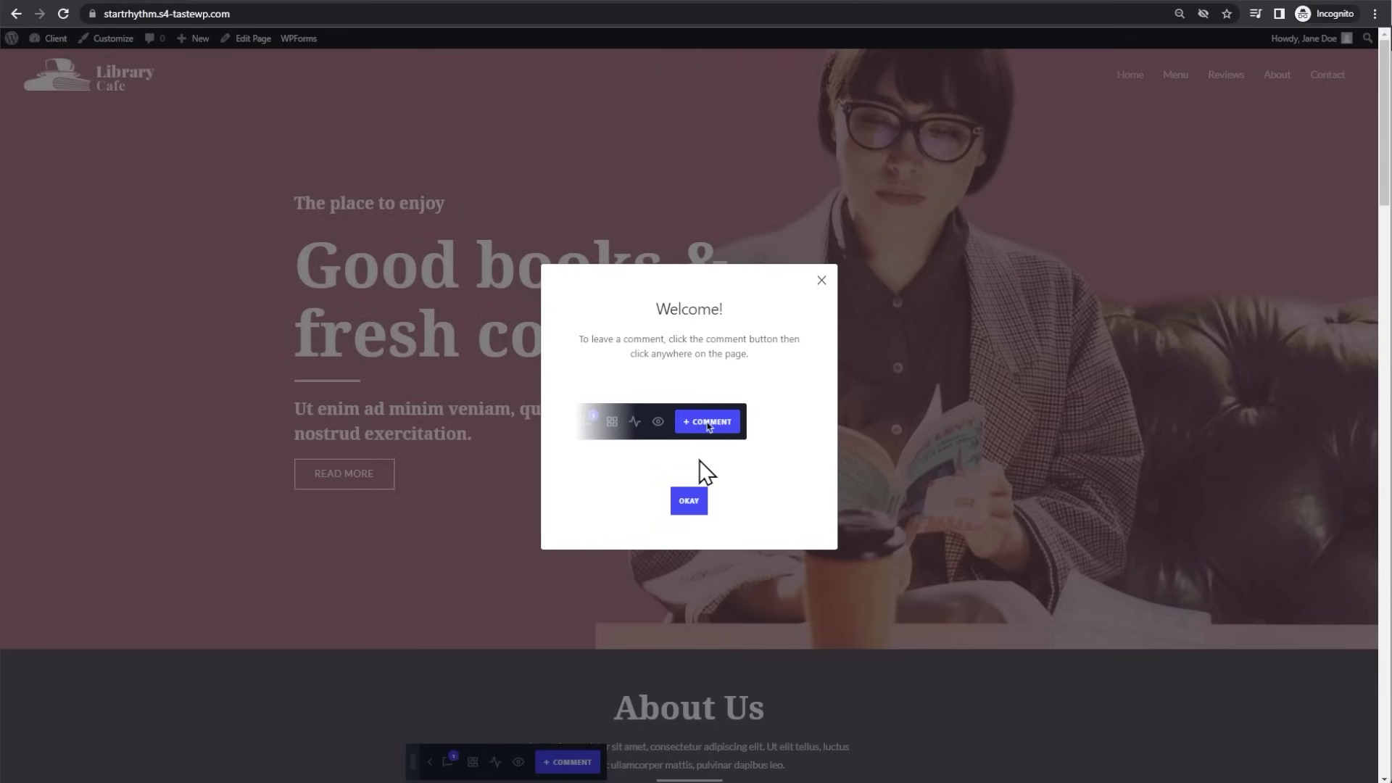
- Dismiss the welcome message on the client's view of the site and move the feedback toolbar clear of the About Us text
{"action": "left_click", "coordinate": [690, 500]}
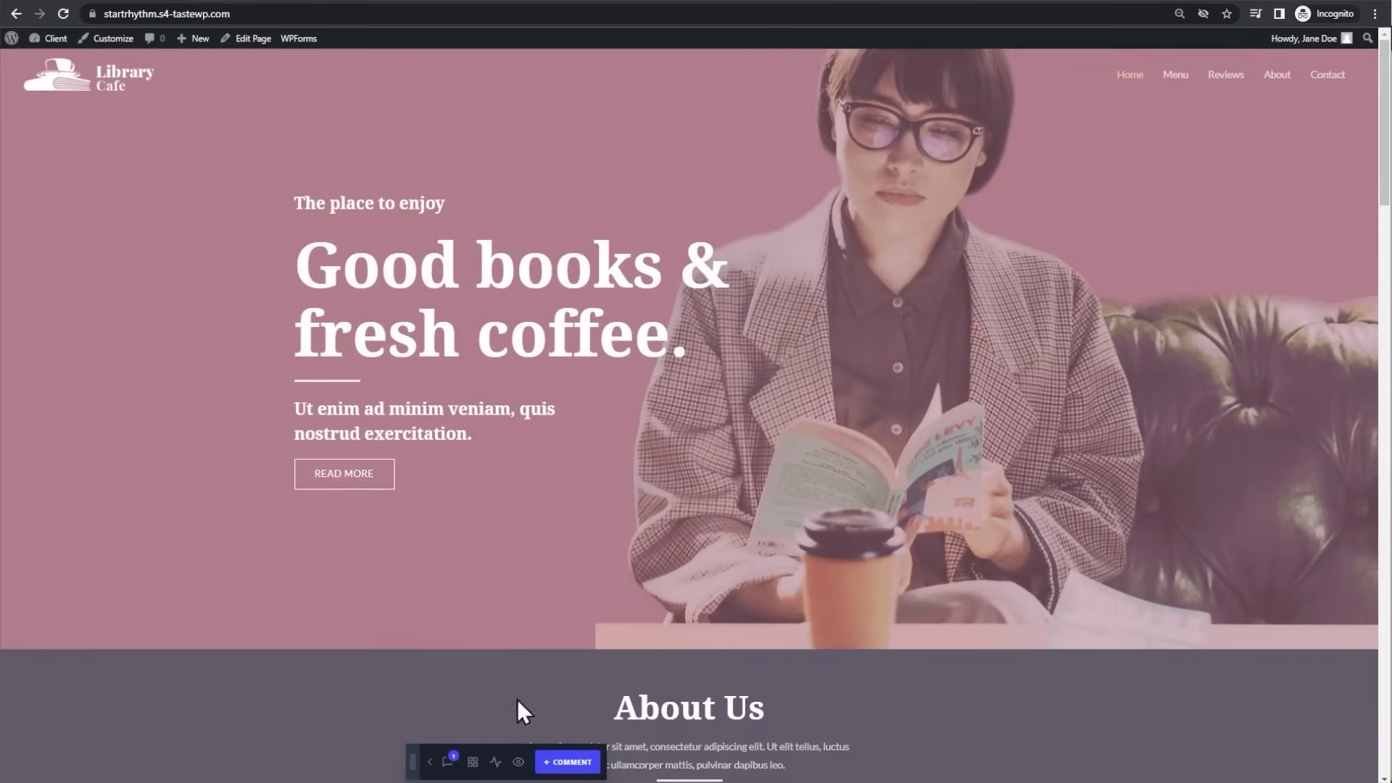
{"action": "left_click_drag", "start_coordinate": [410, 759], "coordinate": [325, 740]}
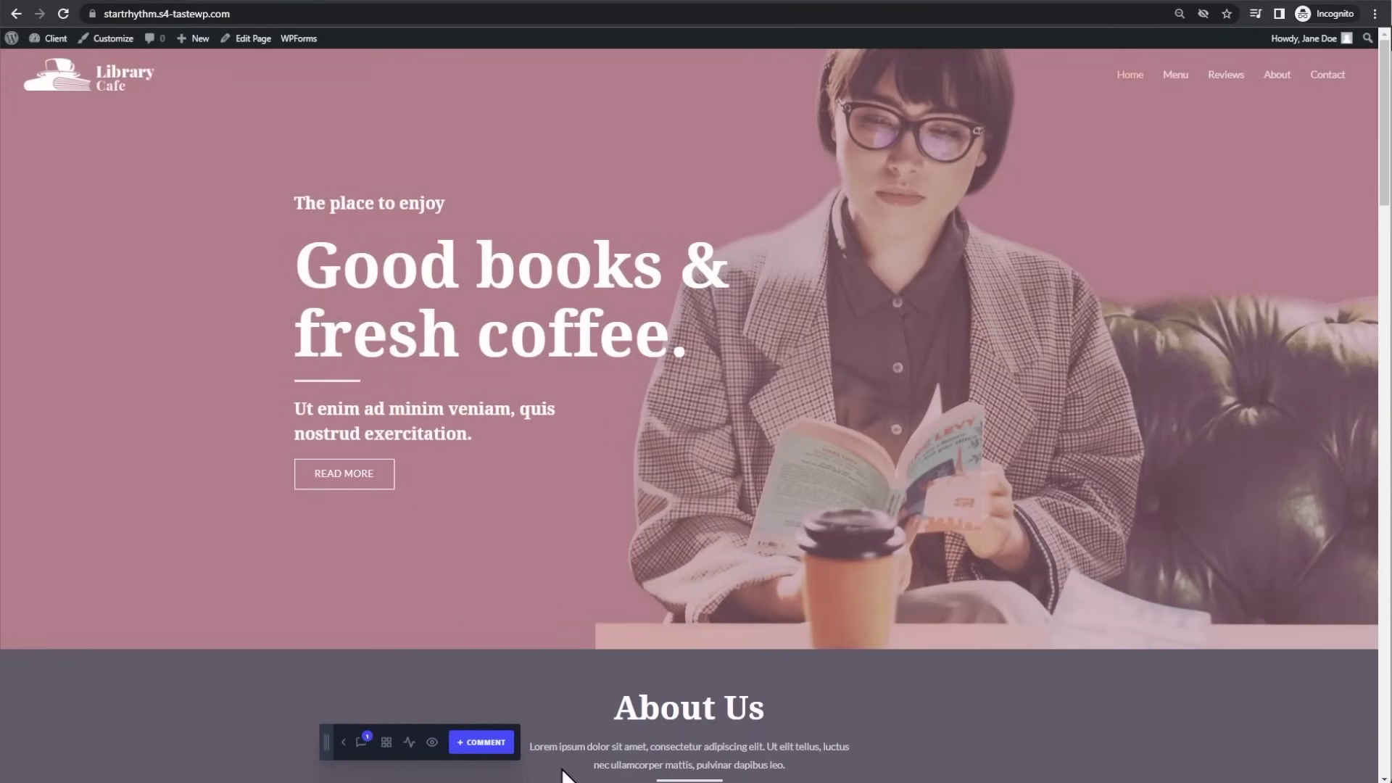
- Start a comment on the "Good books & fresh coffee" heading reading "Please change the font style" and mention the agency administrator
{"action": "left_click", "coordinate": [482, 743]}
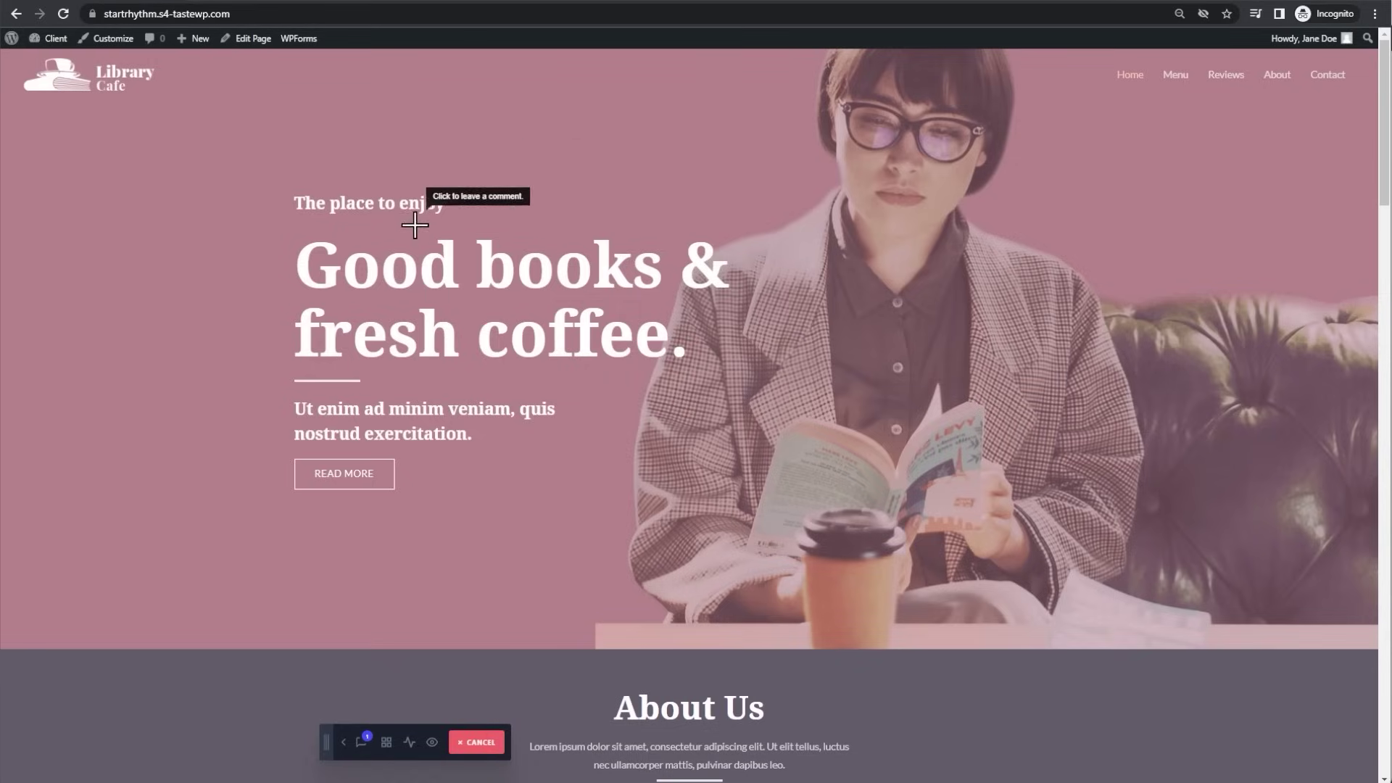
{"action": "left_click", "coordinate": [397, 258]}
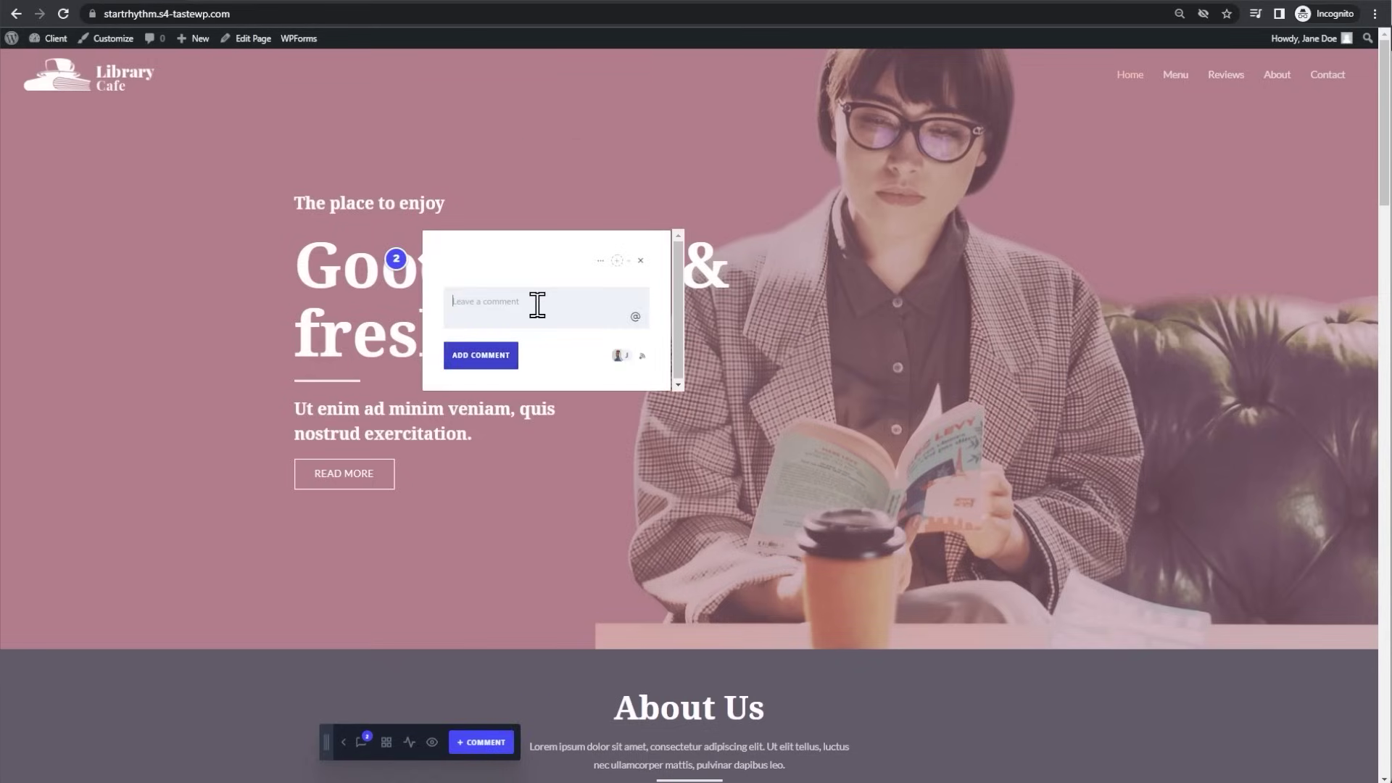
{"action": "type", "text": "Please change the font style"}
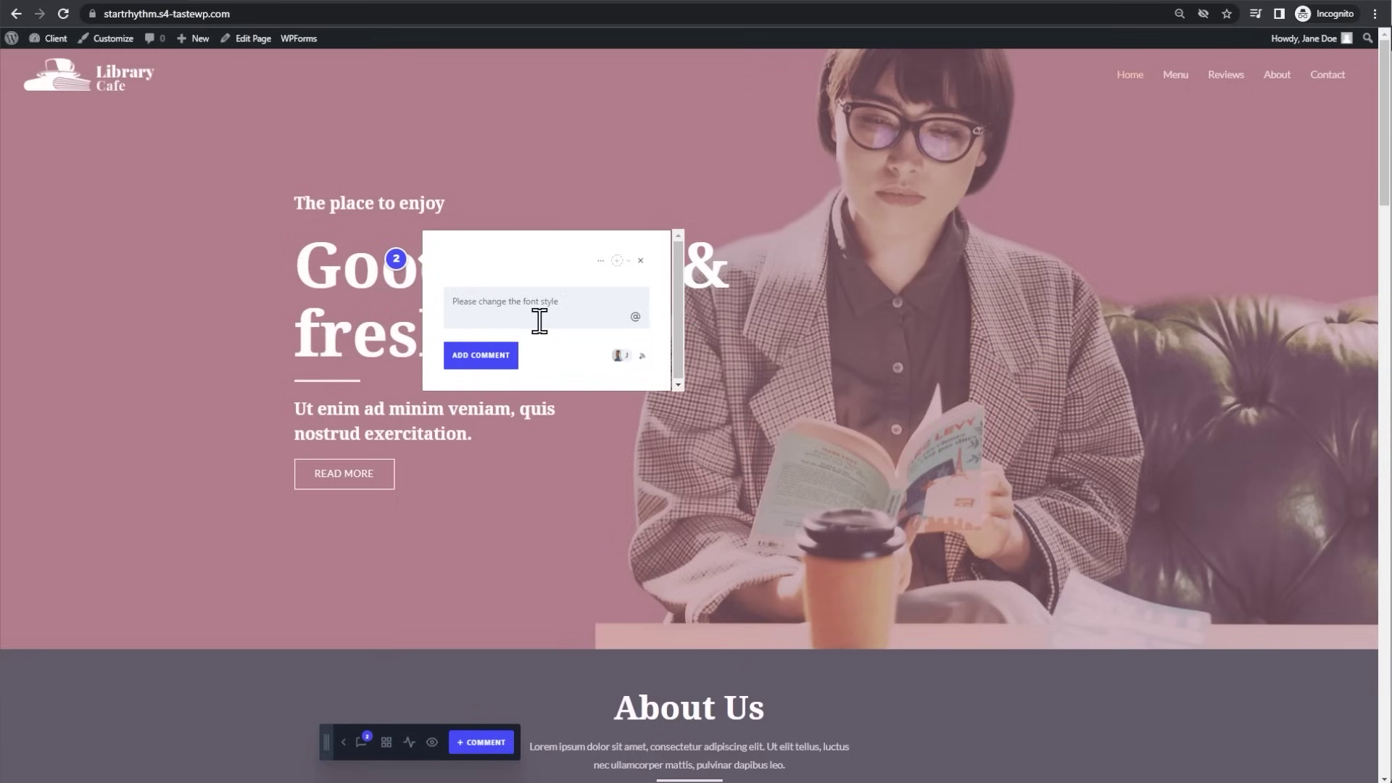
{"action": "type", "text": " @yazbsf"}
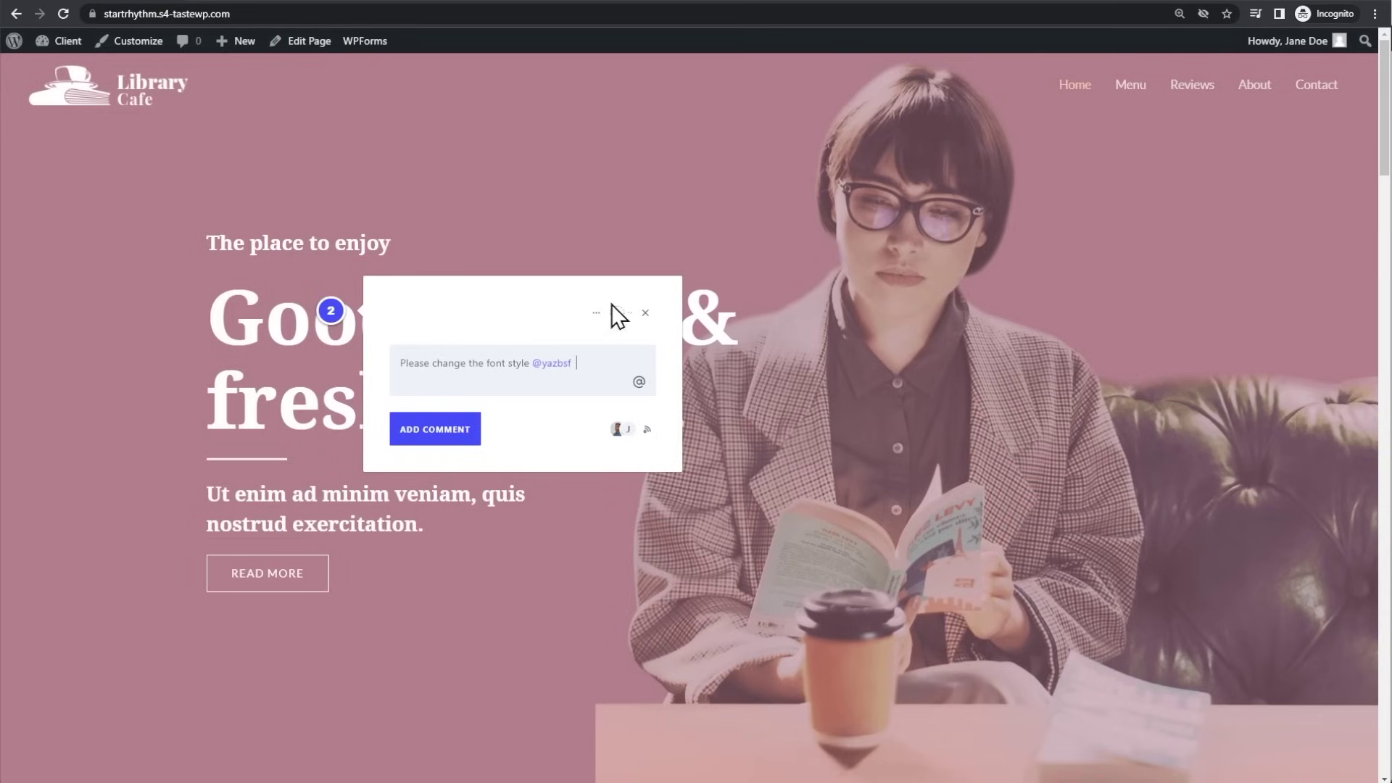
- Assign the heading comment to the agency administrator, check who gets notified, post it and close its thread
{"action": "left_click", "coordinate": [616, 313]}
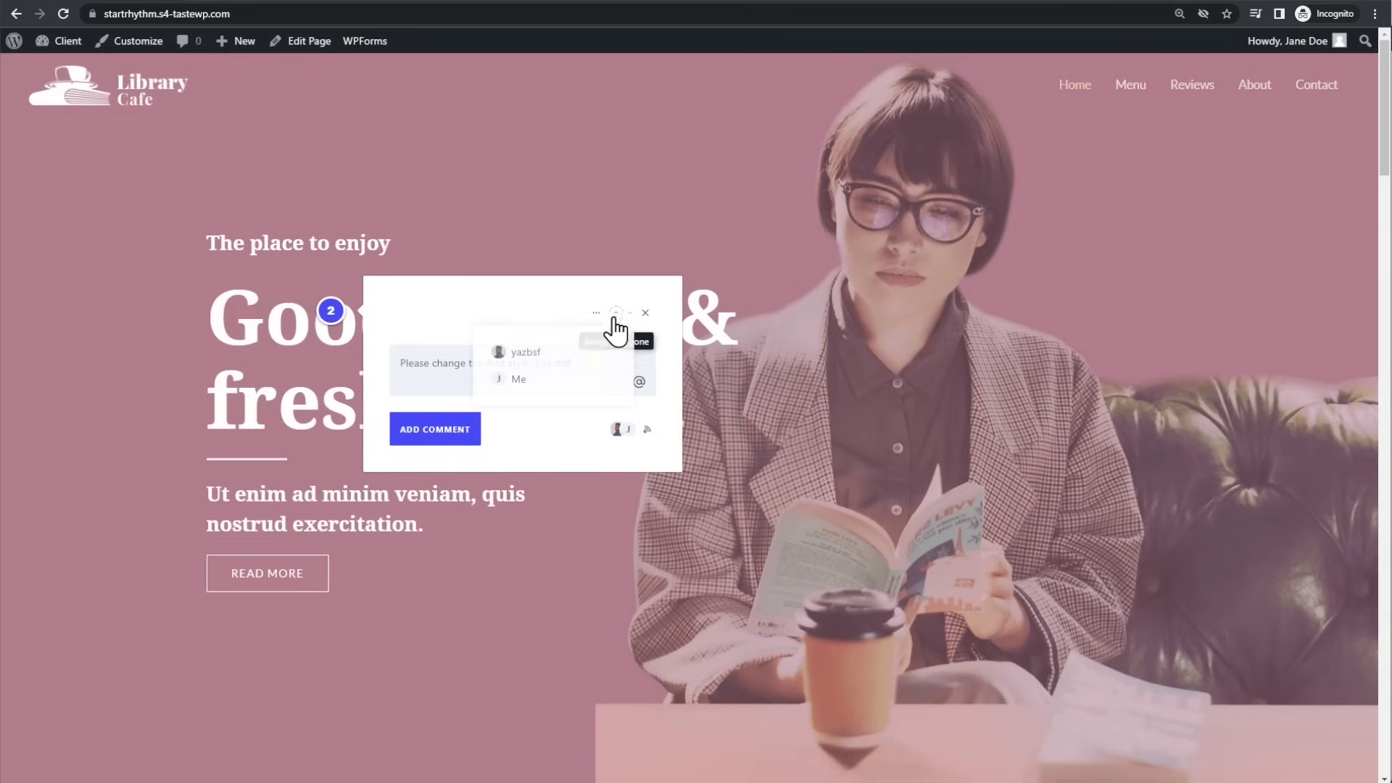
{"action": "left_click", "coordinate": [562, 355]}
{"action": "left_click", "coordinate": [620, 429]}
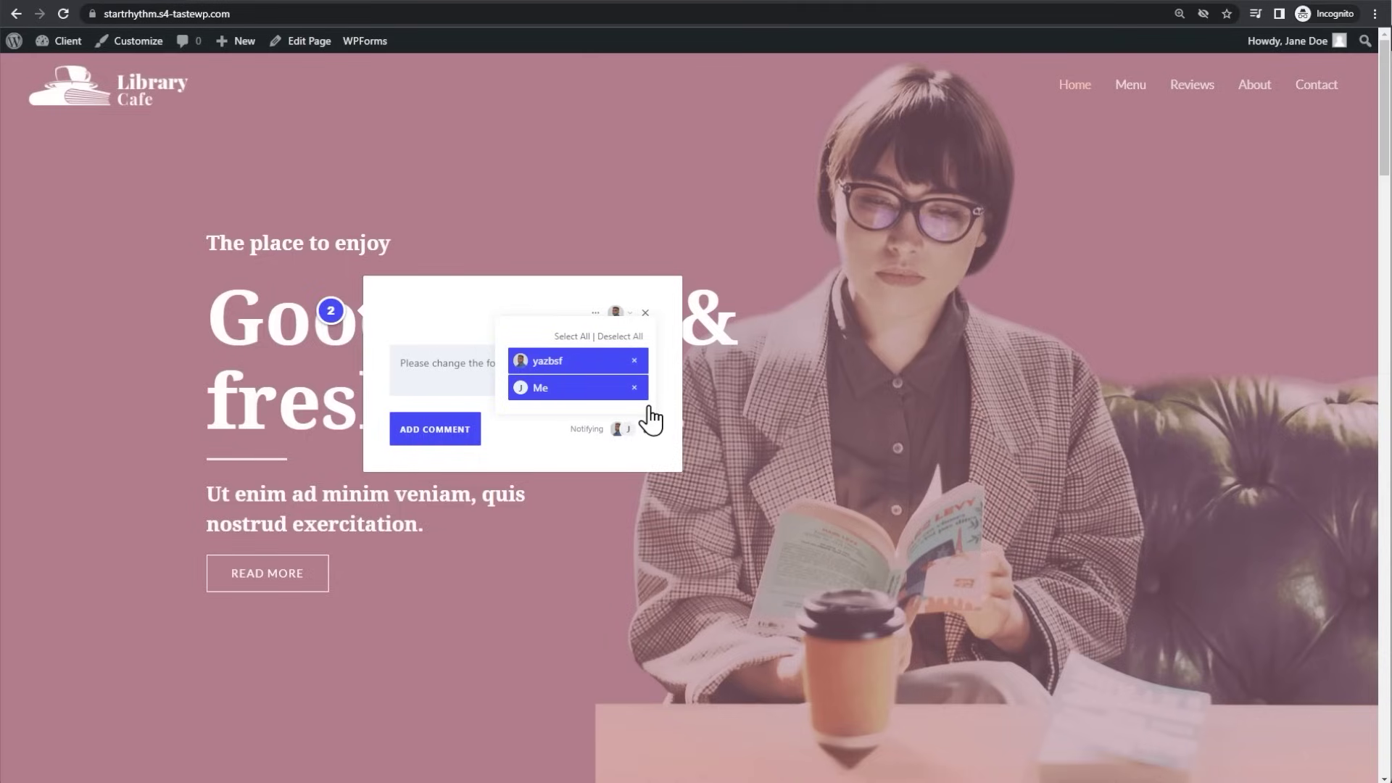
{"action": "left_click", "coordinate": [464, 442]}
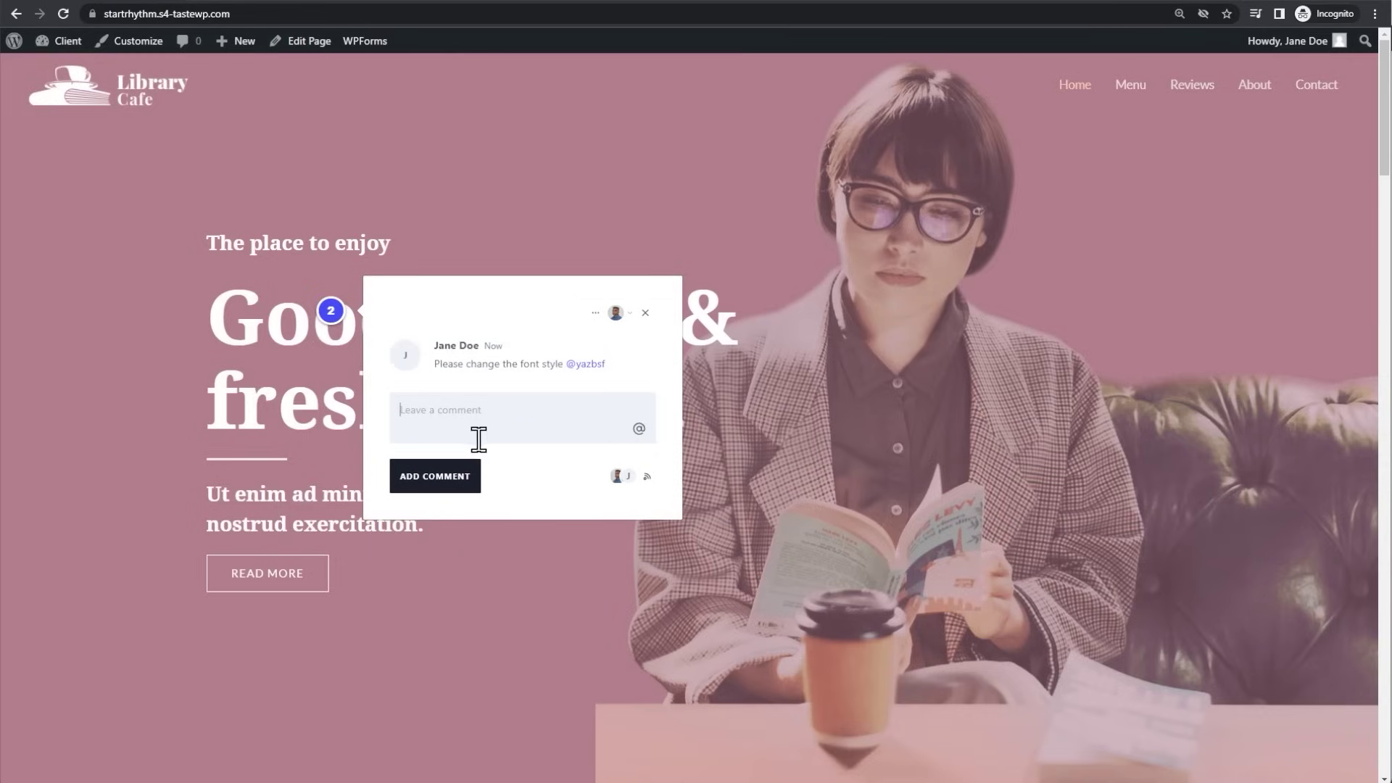
{"action": "left_click", "coordinate": [719, 445]}
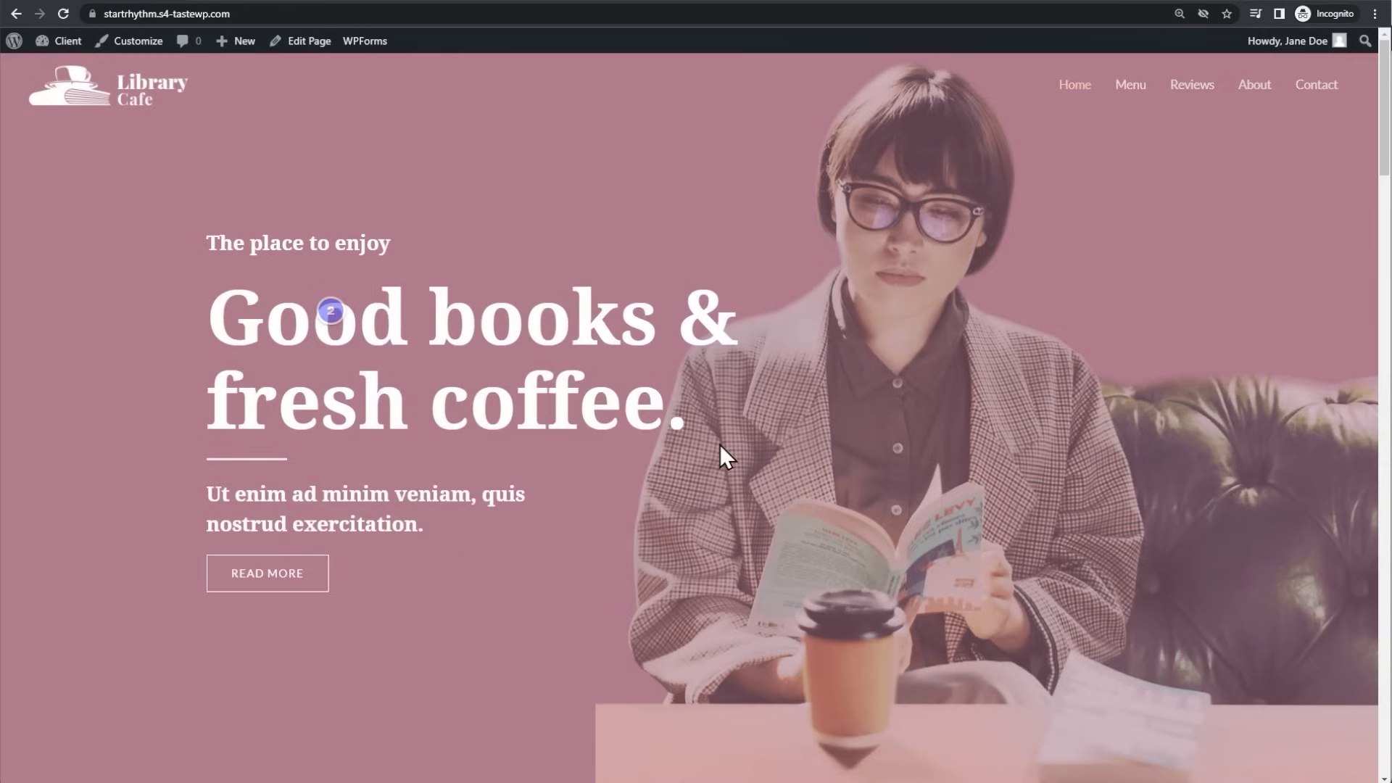
- Reply to comment 1 on the About Us tea-and-books image with "Please use the photo taken yesterday", mentioning the agency administrator
{"action": "scroll", "coordinate": [885, 595], "scroll_direction": "down", "scroll_amount": 15}
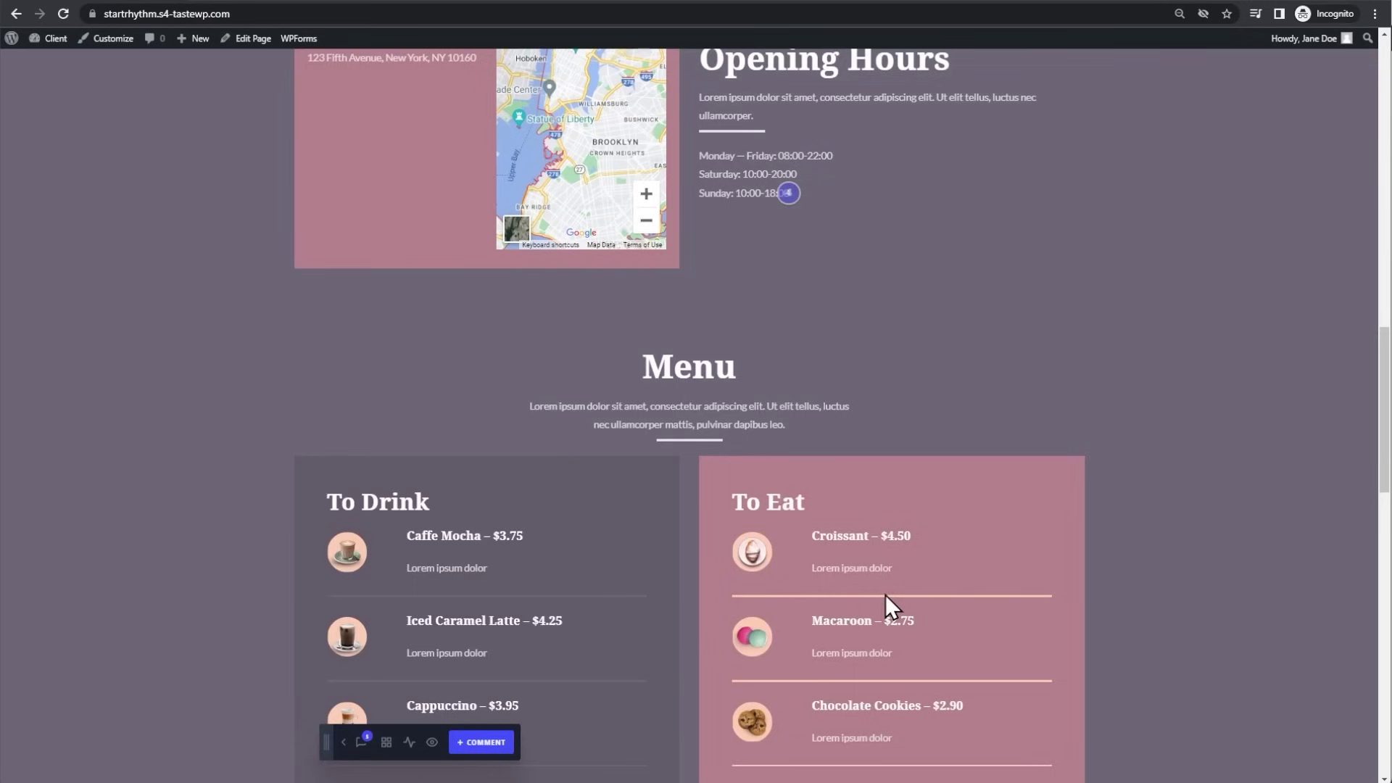
{"action": "scroll", "coordinate": [872, 573], "scroll_direction": "up", "scroll_amount": 4}
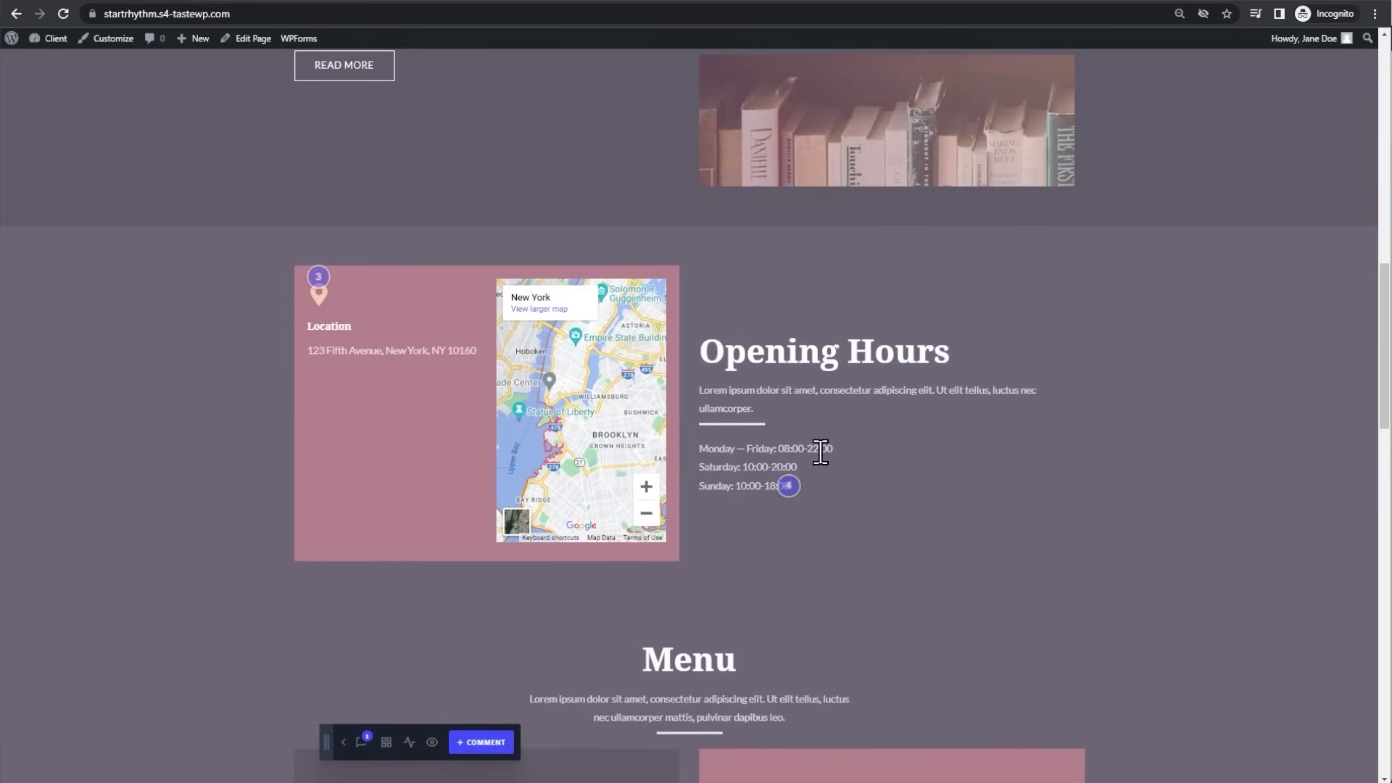
{"action": "scroll", "coordinate": [820, 451], "scroll_direction": "up", "scroll_amount": 4}
{"action": "scroll", "coordinate": [857, 428], "scroll_direction": "up", "scroll_amount": 2}
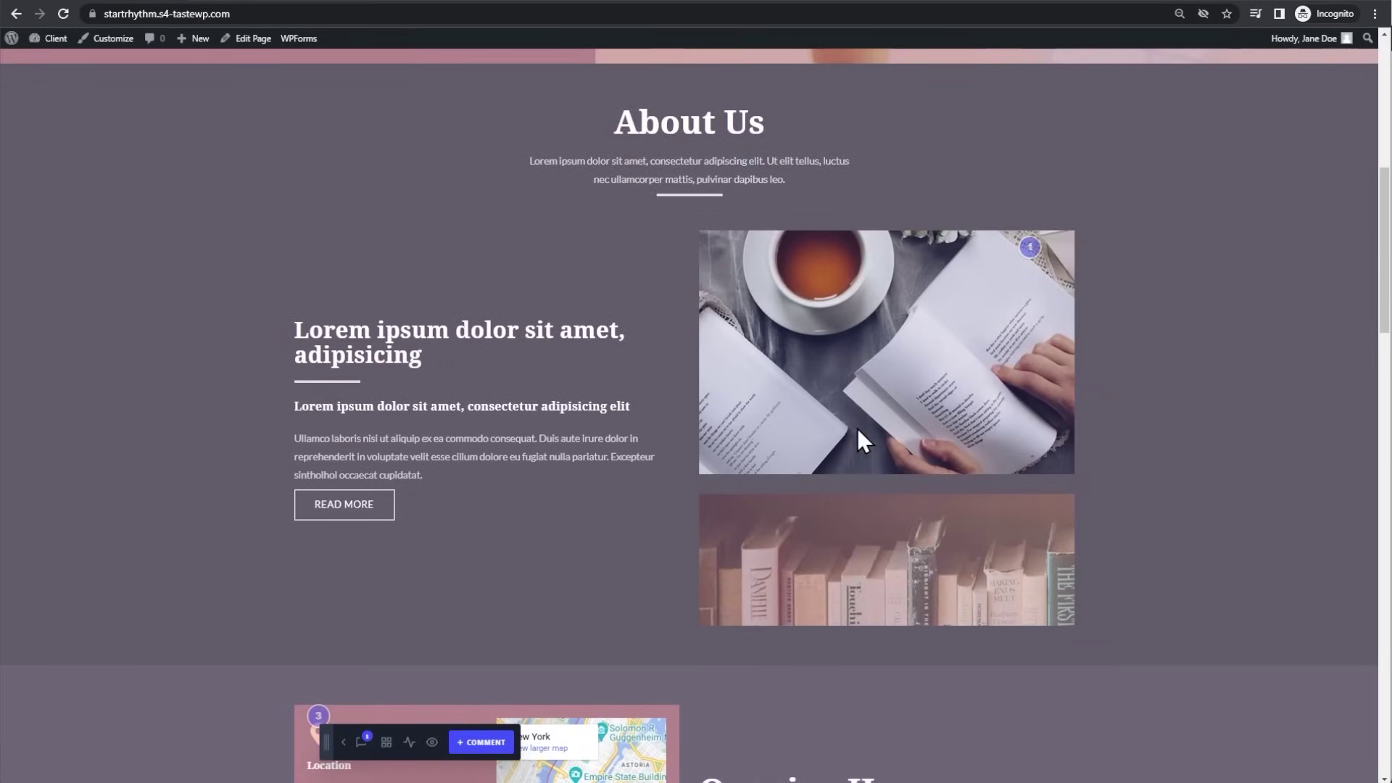
{"action": "left_click", "coordinate": [1029, 247]}
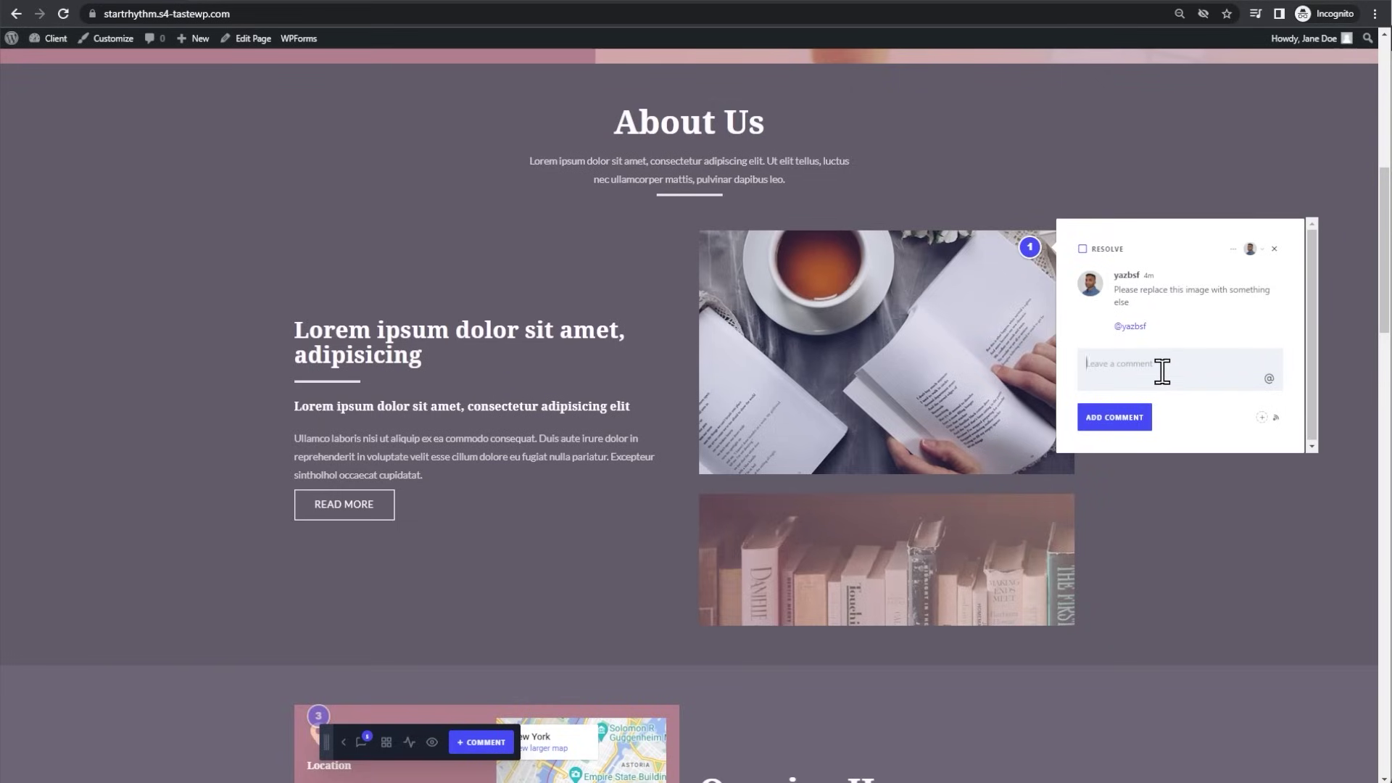
{"action": "type", "text": "Please use the photo taken yesterday"}
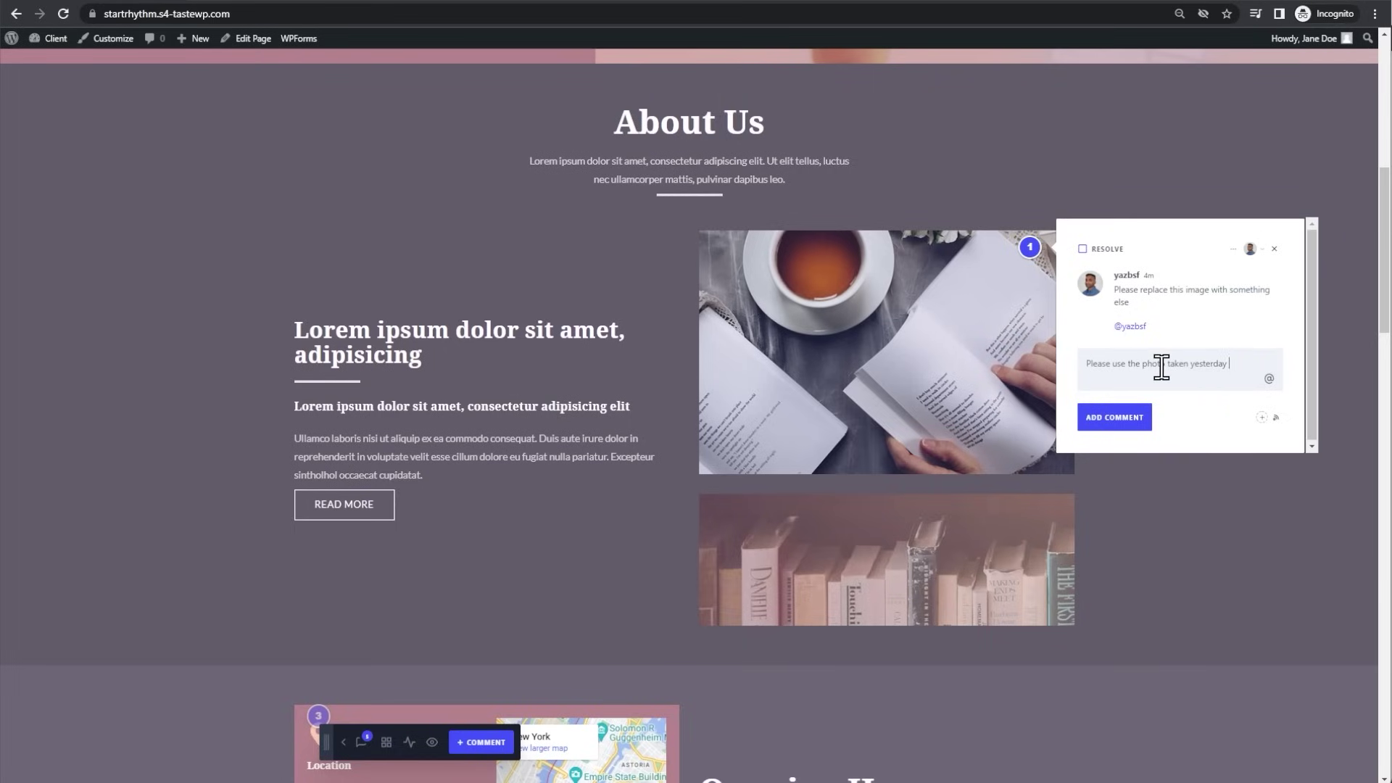
{"action": "type", "text": "@yaz"}
{"action": "key", "text": "Return"}
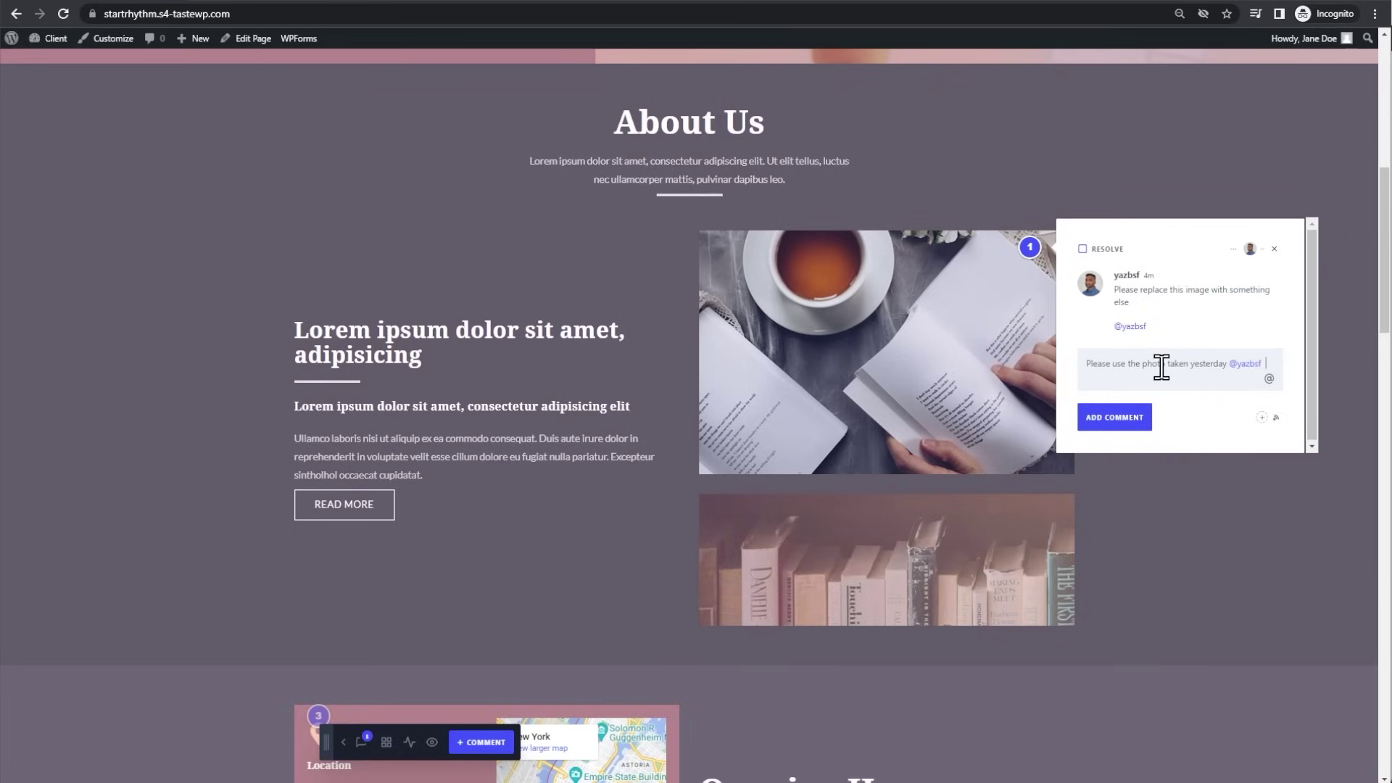
{"action": "left_click", "coordinate": [1123, 426]}
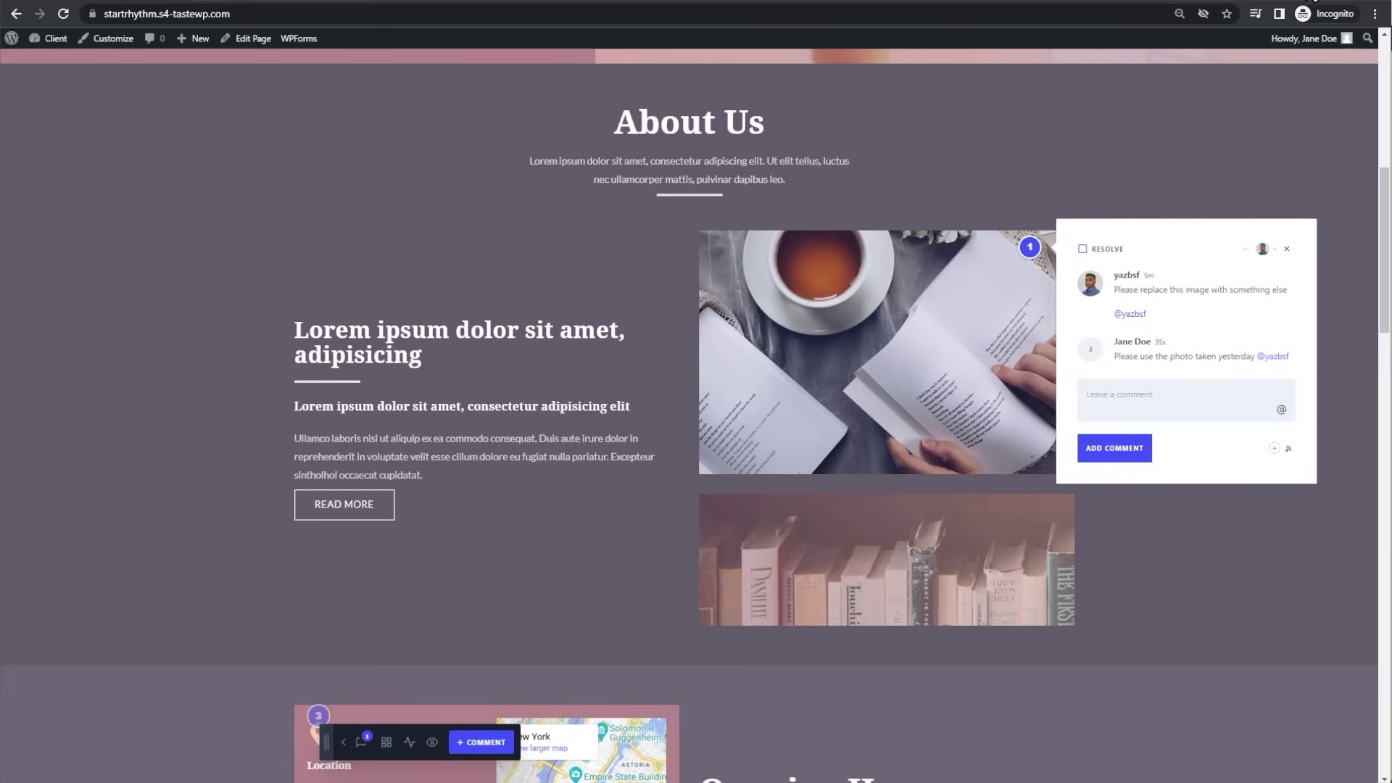
- Switch to the agency's browser view of the client site and read the client's comment on the main heading
{"action": "left_click", "coordinate": [1314, 1]}
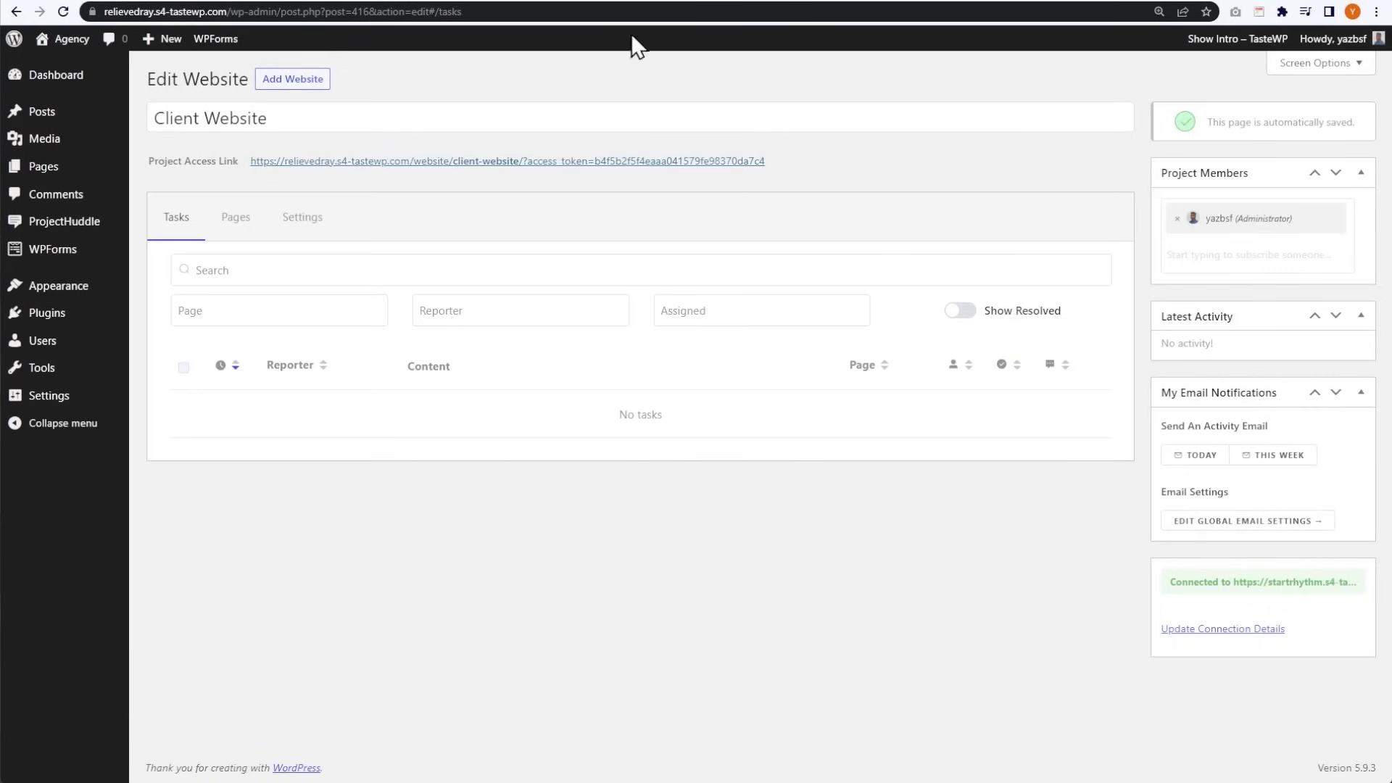
{"action": "key", "text": "alt+Tab"}
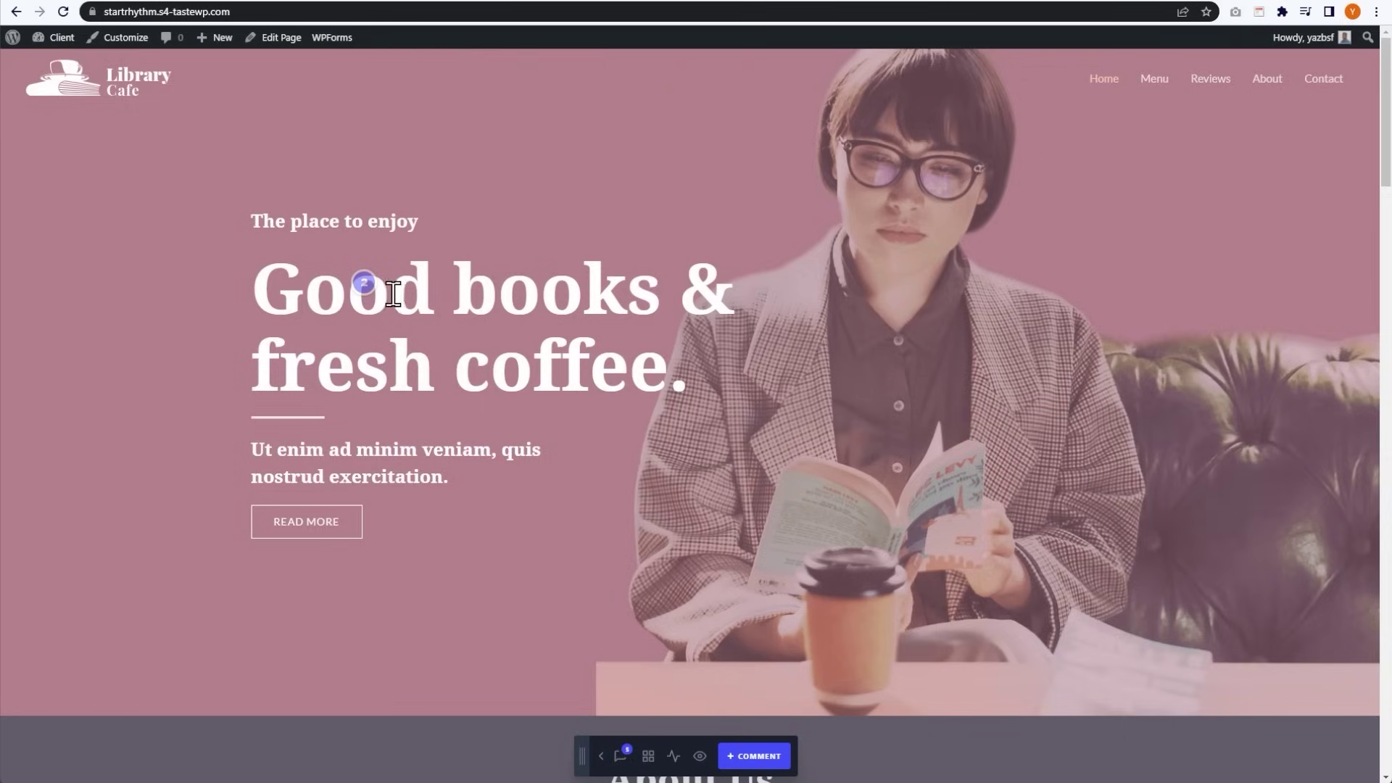
{"action": "left_click", "coordinate": [366, 284]}
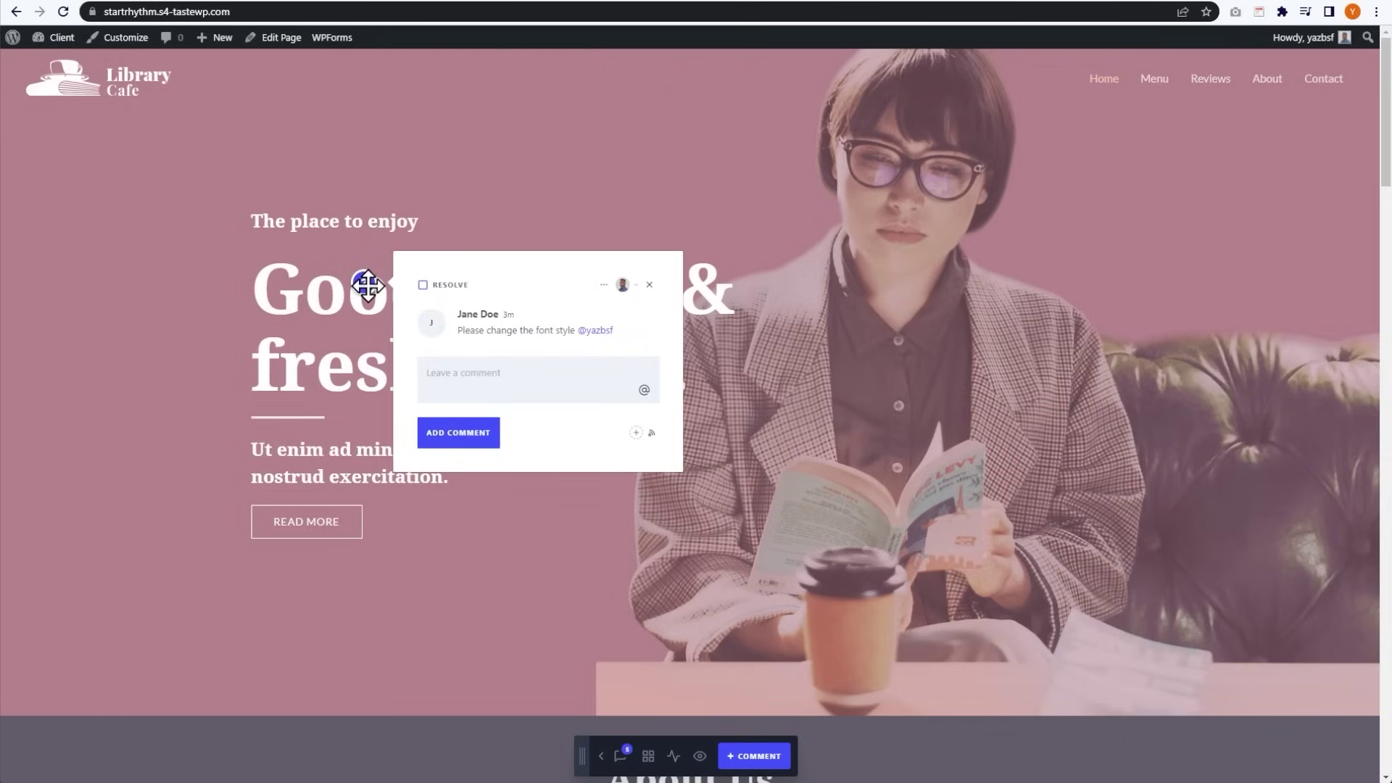
{"action": "scroll", "coordinate": [698, 326], "scroll_direction": "down", "scroll_amount": 1}
{"action": "left_click", "coordinate": [754, 351]}
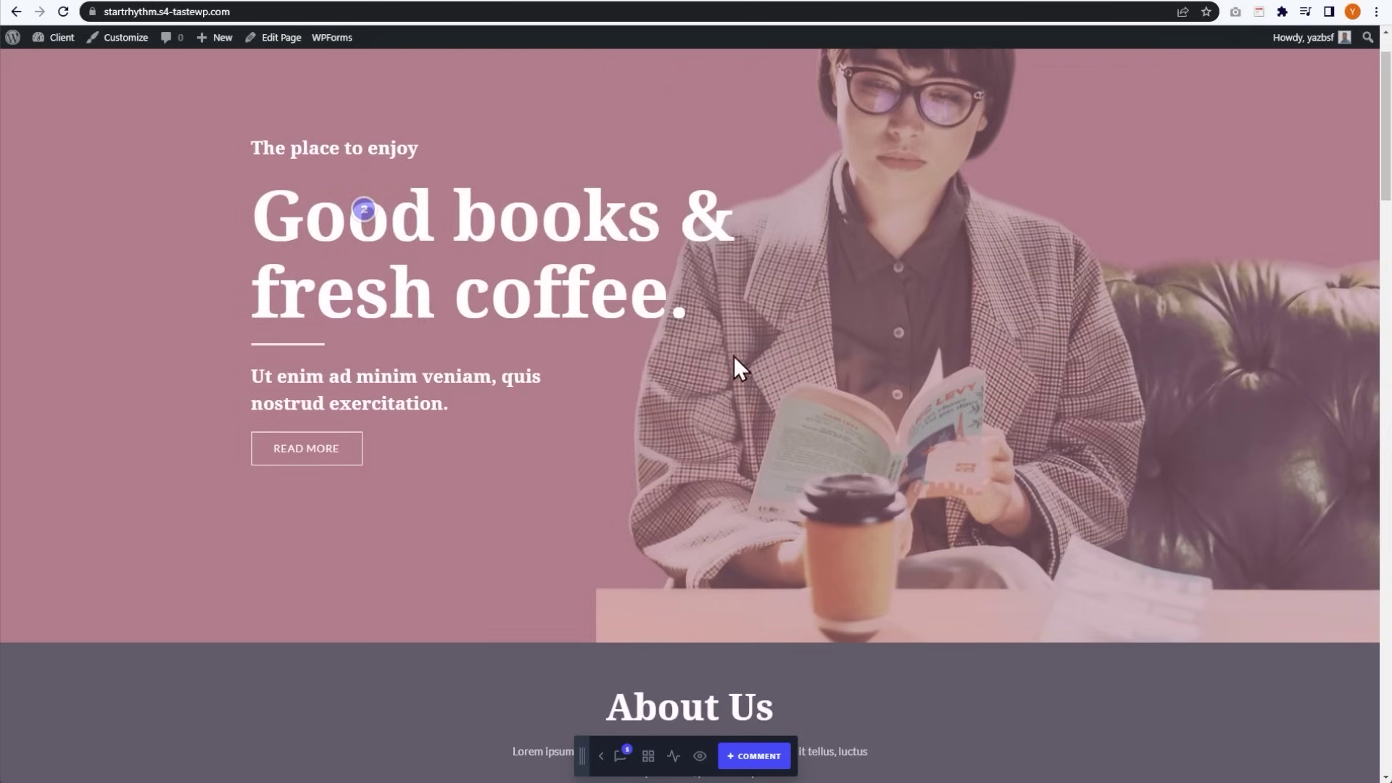
{"action": "scroll", "coordinate": [737, 367], "scroll_direction": "up", "scroll_amount": 1}
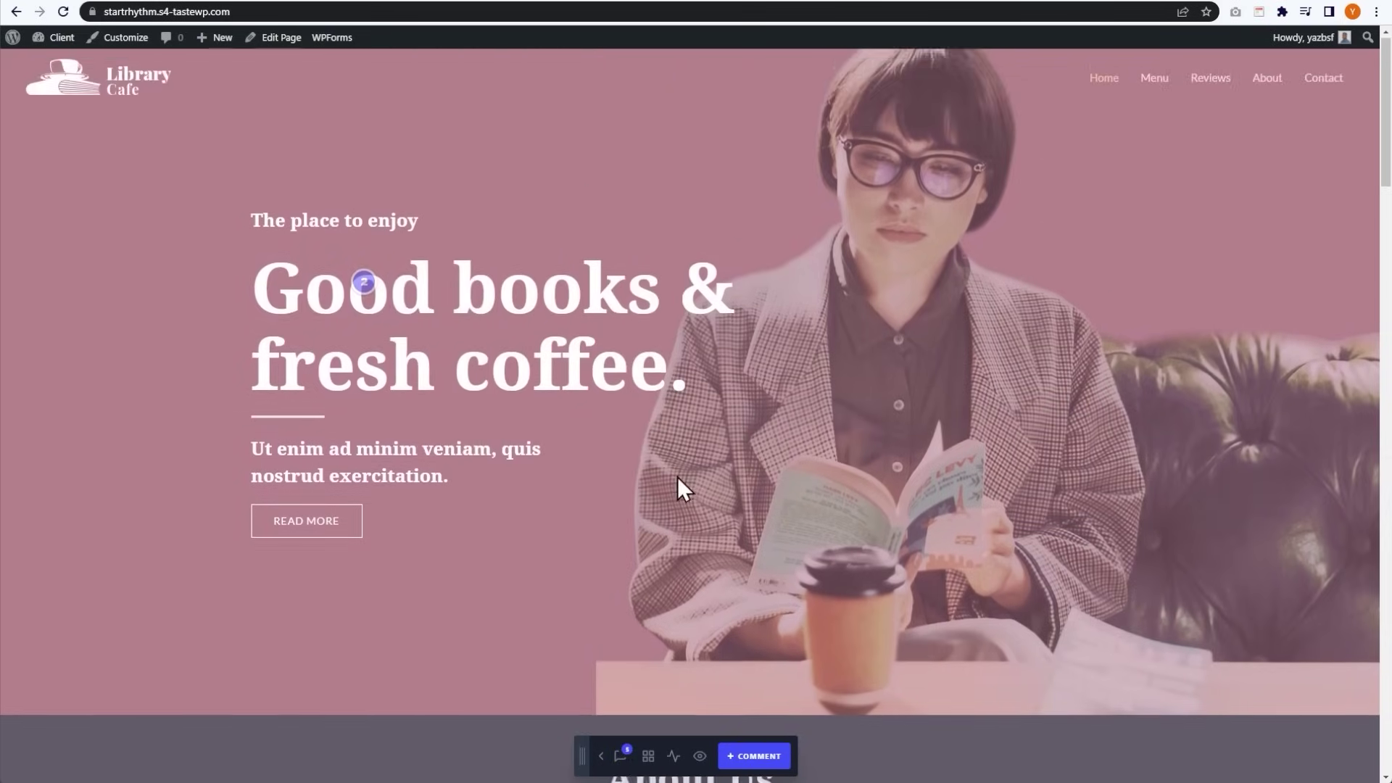
- Open the tea-and-books image thread from the page's comment list, mark it resolved and close it
{"action": "left_click", "coordinate": [621, 758]}
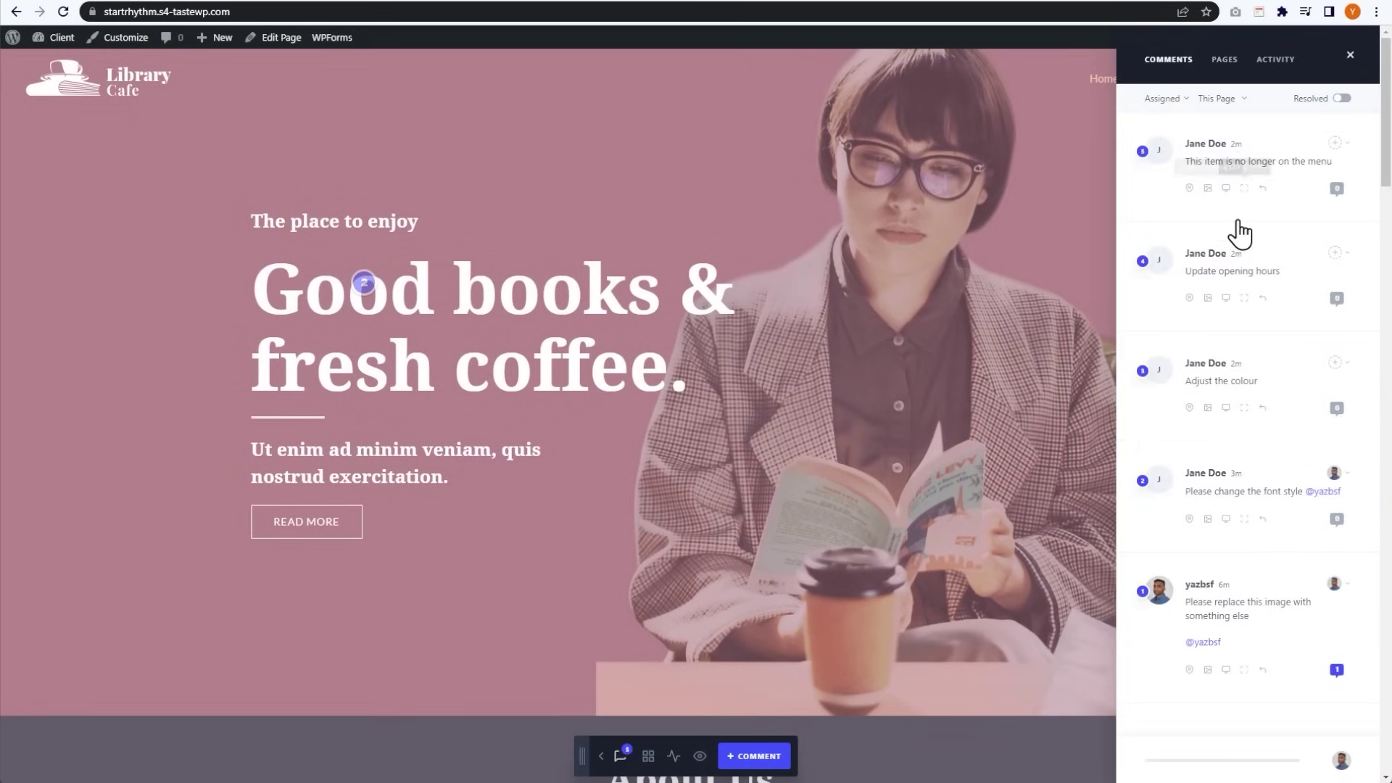
{"action": "scroll", "coordinate": [1235, 671], "scroll_direction": "down", "scroll_amount": 2}
{"action": "scroll", "coordinate": [1232, 669], "scroll_direction": "up", "scroll_amount": 2}
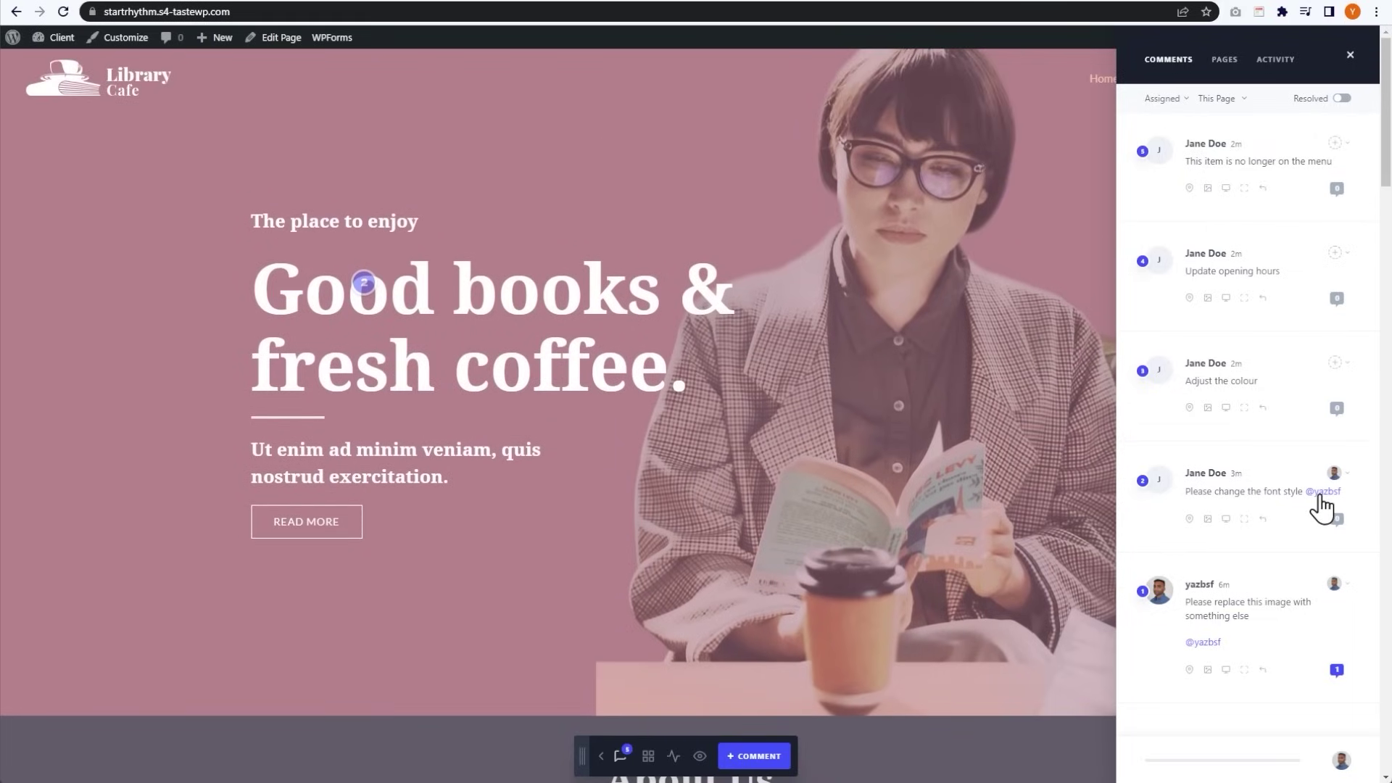
{"action": "left_click", "coordinate": [1338, 669]}
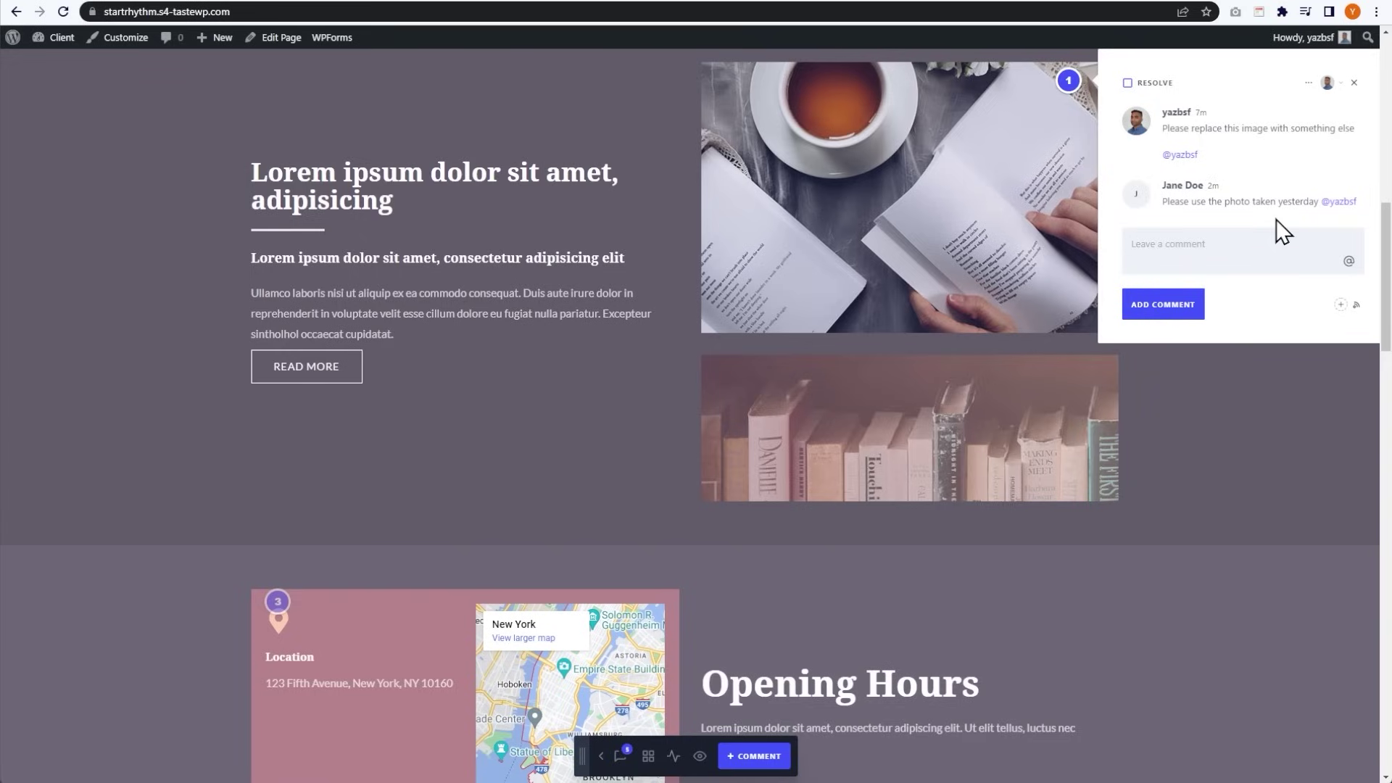
{"action": "left_click", "coordinate": [1128, 84]}
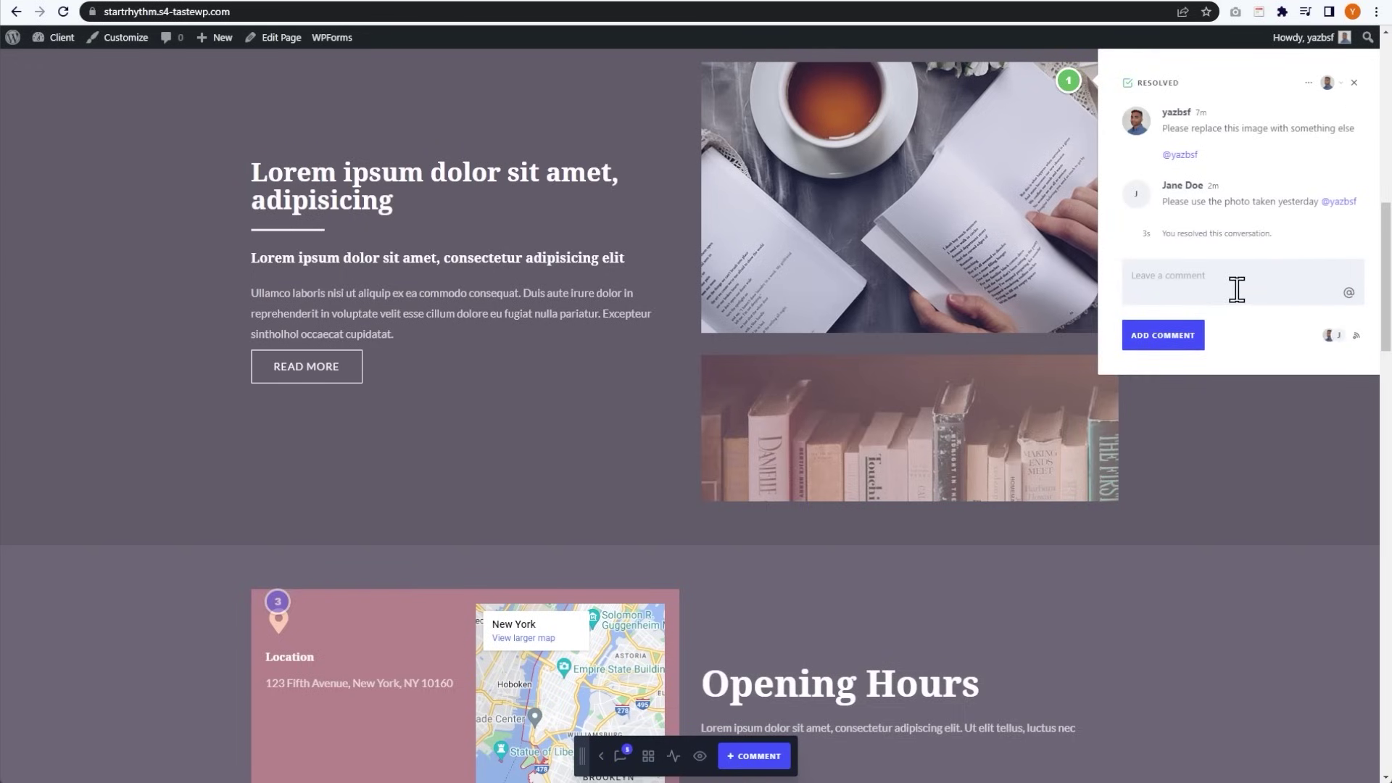
{"action": "left_click", "coordinate": [1261, 420]}
- Review the page's remaining comments and check the list's resolved, page and assignee filters
{"action": "left_click", "coordinate": [620, 756]}
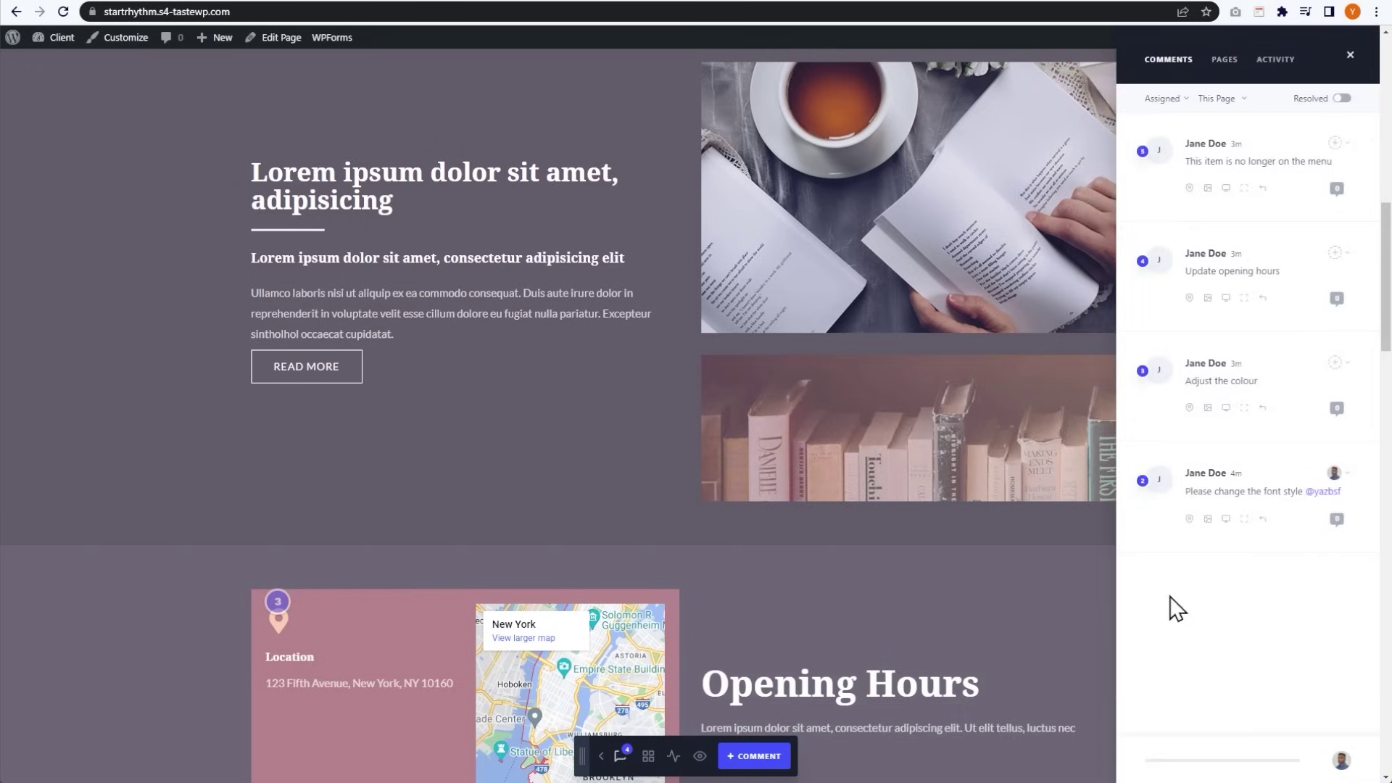
{"action": "scroll", "coordinate": [1232, 602], "scroll_direction": "up", "scroll_amount": 4}
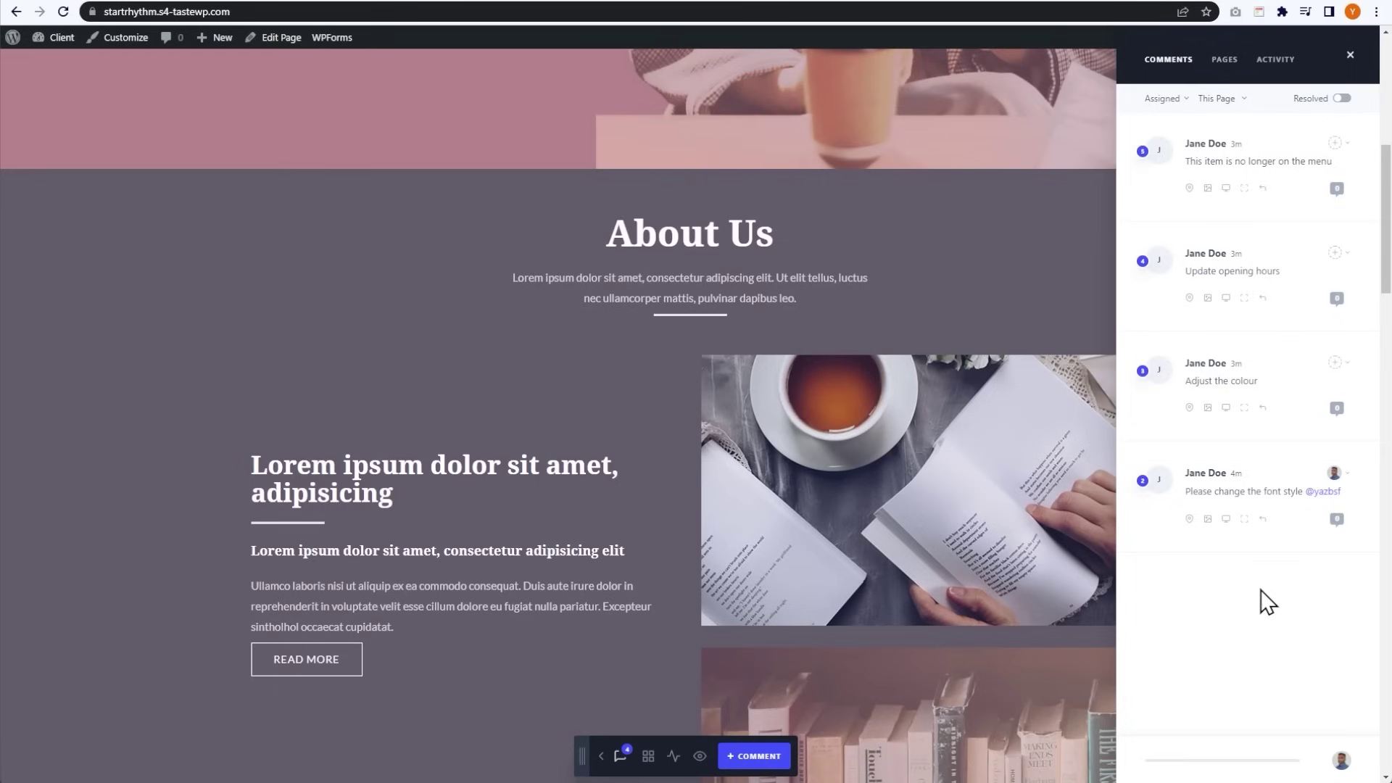
{"action": "left_click", "coordinate": [1340, 99]}
{"action": "left_click", "coordinate": [1220, 100]}
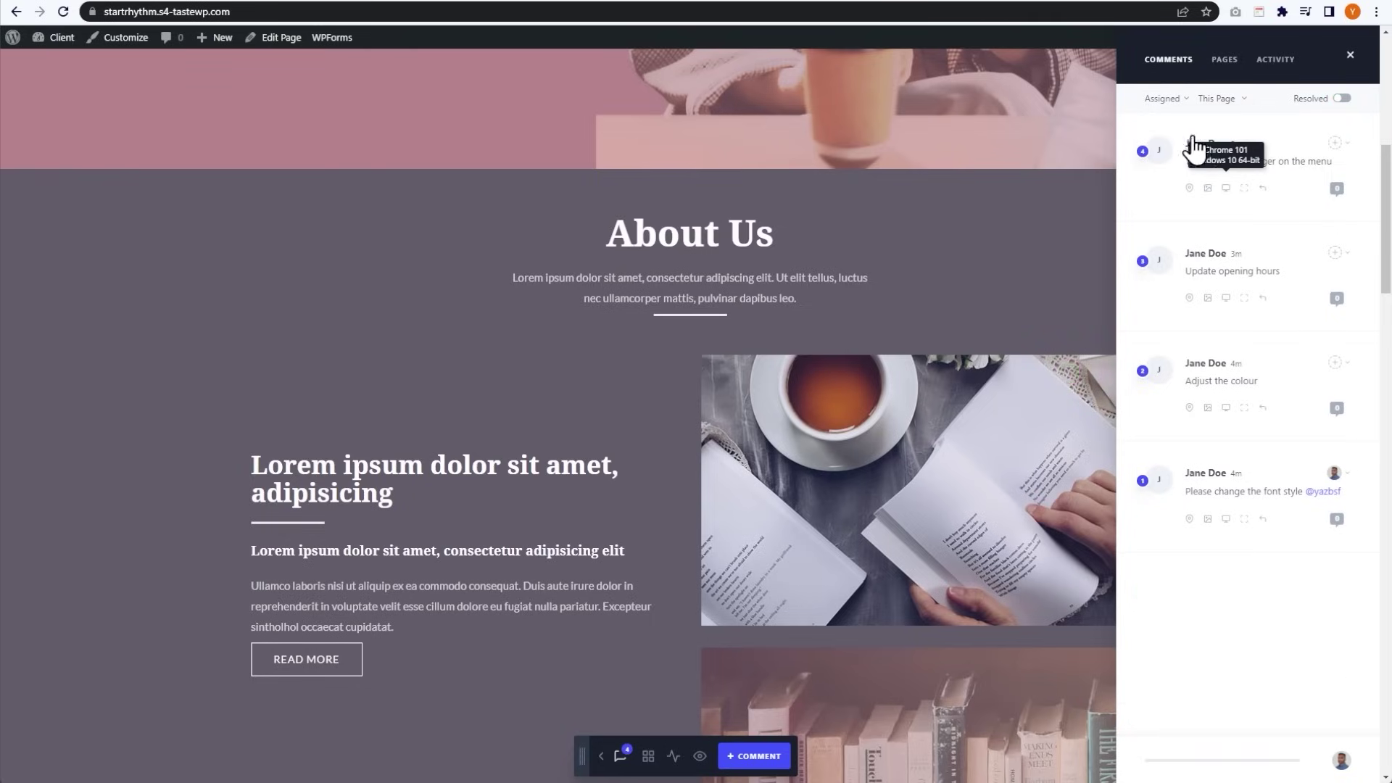
{"action": "left_click", "coordinate": [1163, 99]}
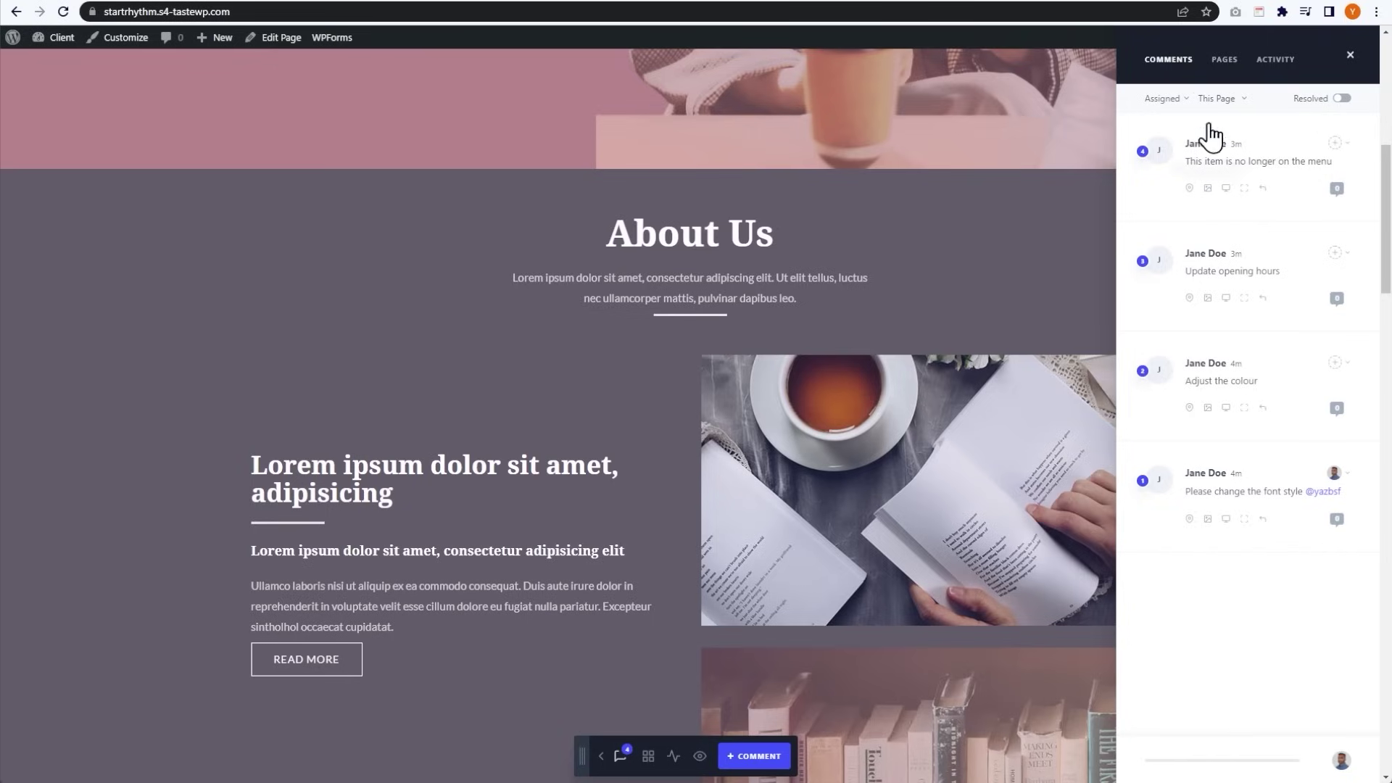
- Examine the overview of commented pages and the project's activity history
{"action": "left_click", "coordinate": [1224, 62]}
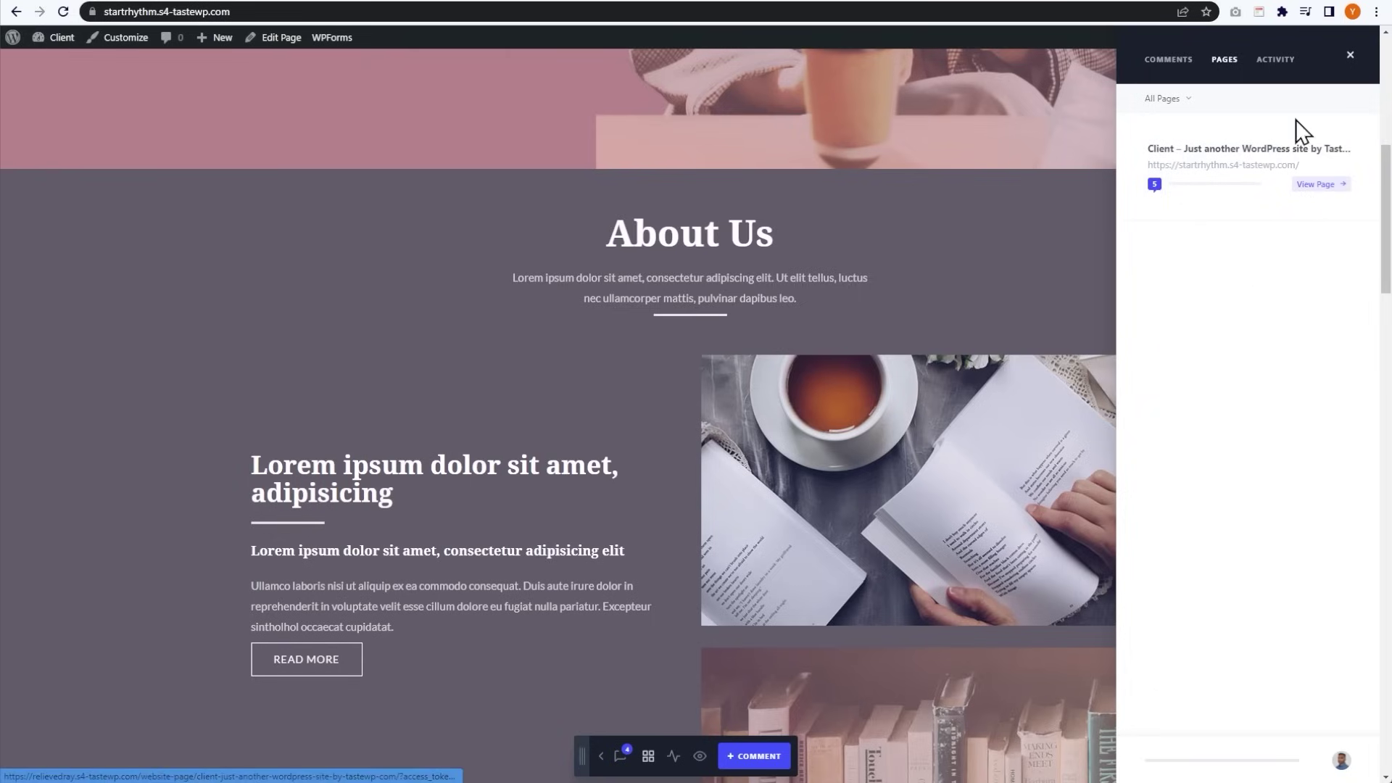
{"action": "left_click", "coordinate": [1274, 72]}
{"action": "scroll", "coordinate": [1247, 289], "scroll_direction": "down", "scroll_amount": 2}
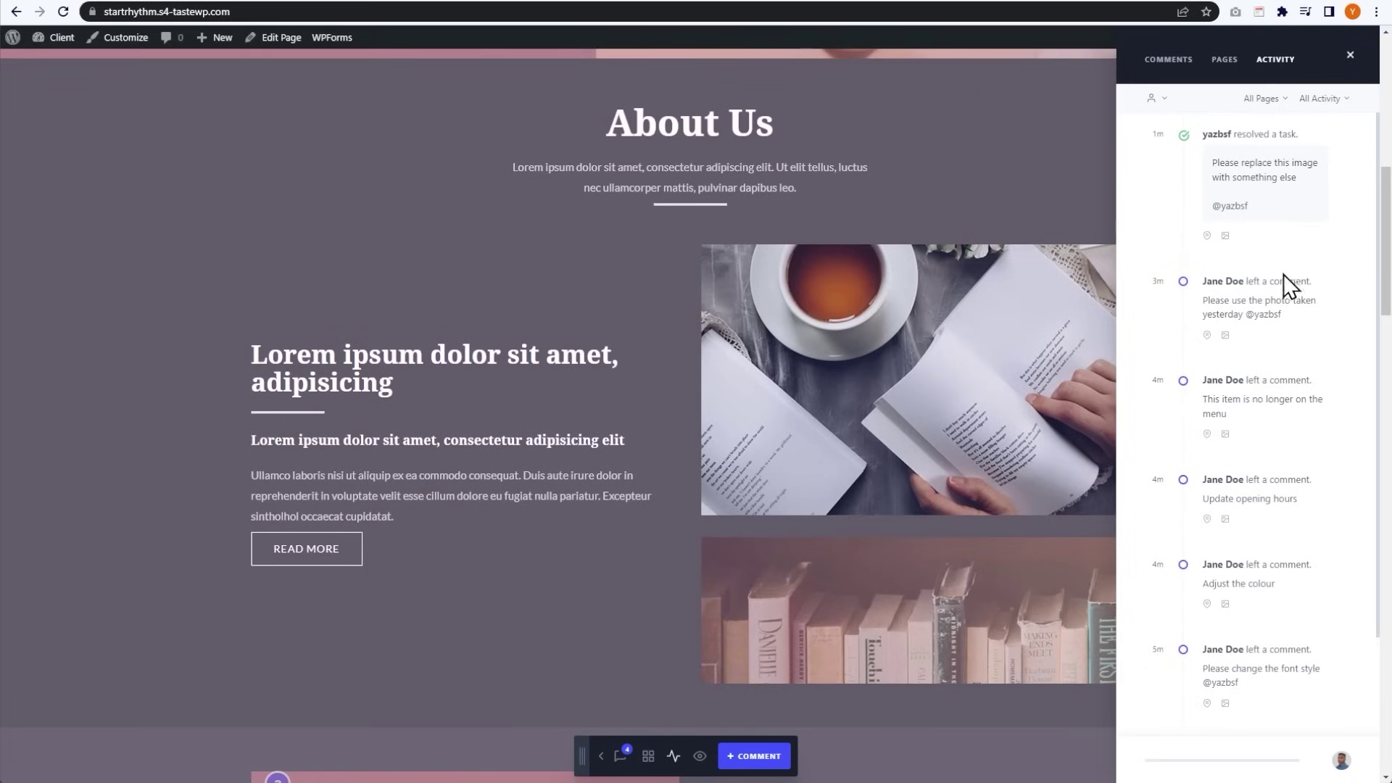
{"action": "left_click", "coordinate": [1256, 667]}
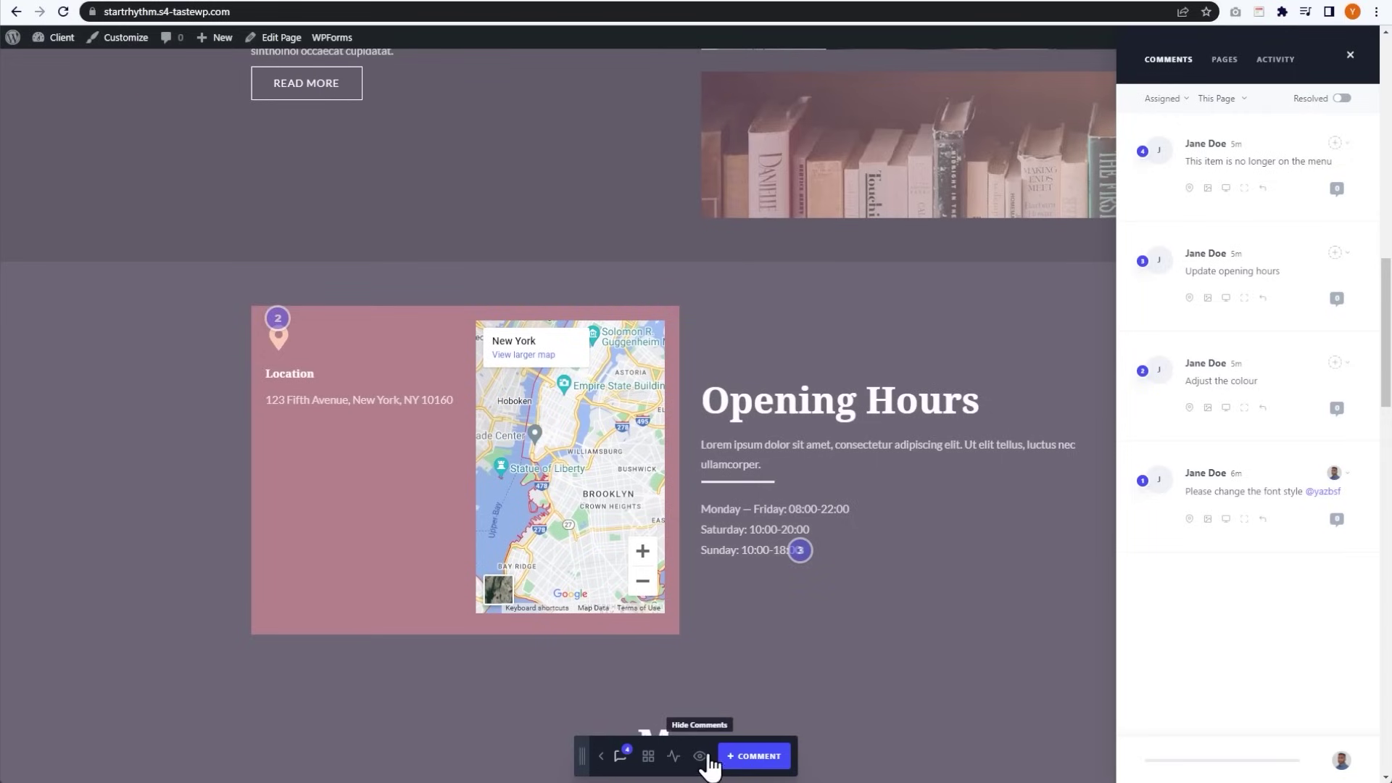
- View the "Update opening hours" thread and try hiding and showing the comment markers on the page
{"action": "left_click", "coordinate": [297, 325]}
{"action": "left_click", "coordinate": [800, 549]}
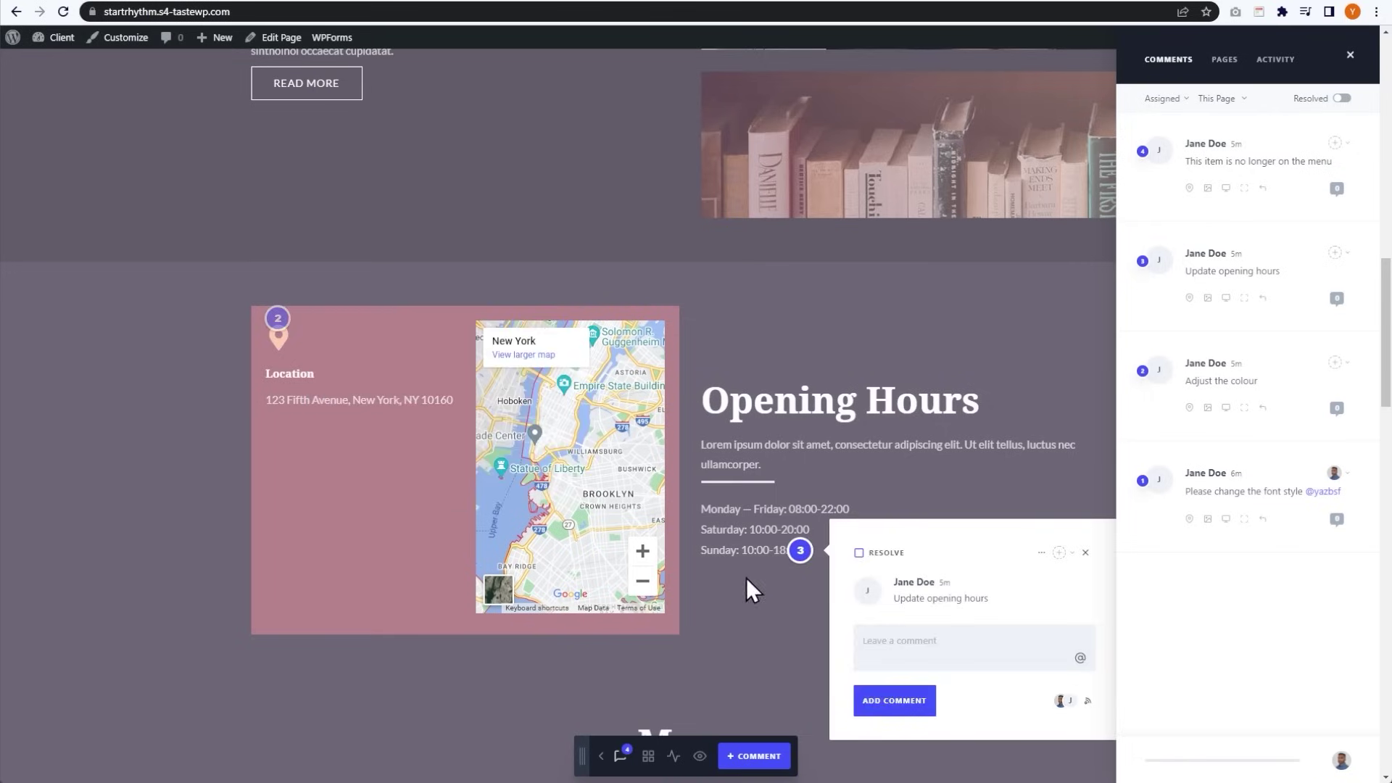
{"action": "left_click", "coordinate": [698, 756]}
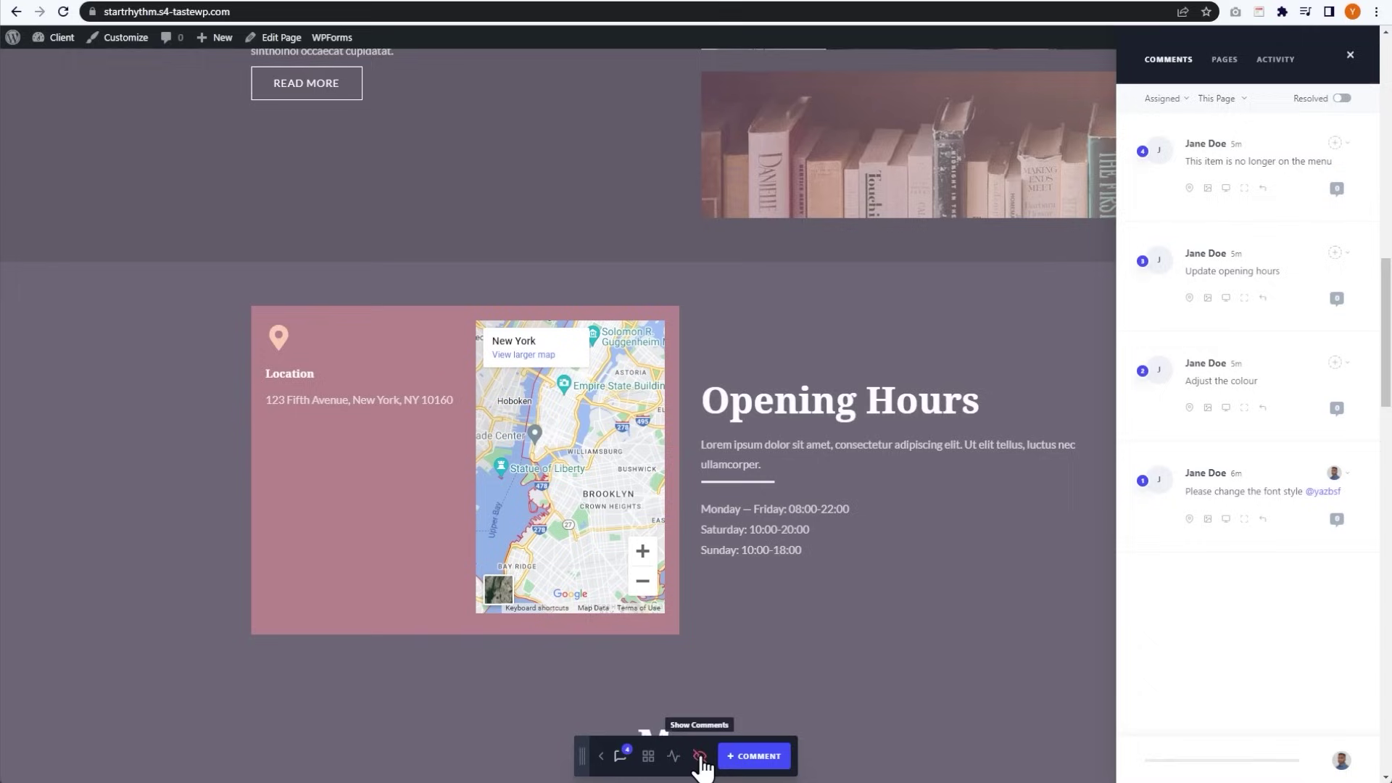
{"action": "left_click", "coordinate": [699, 756]}
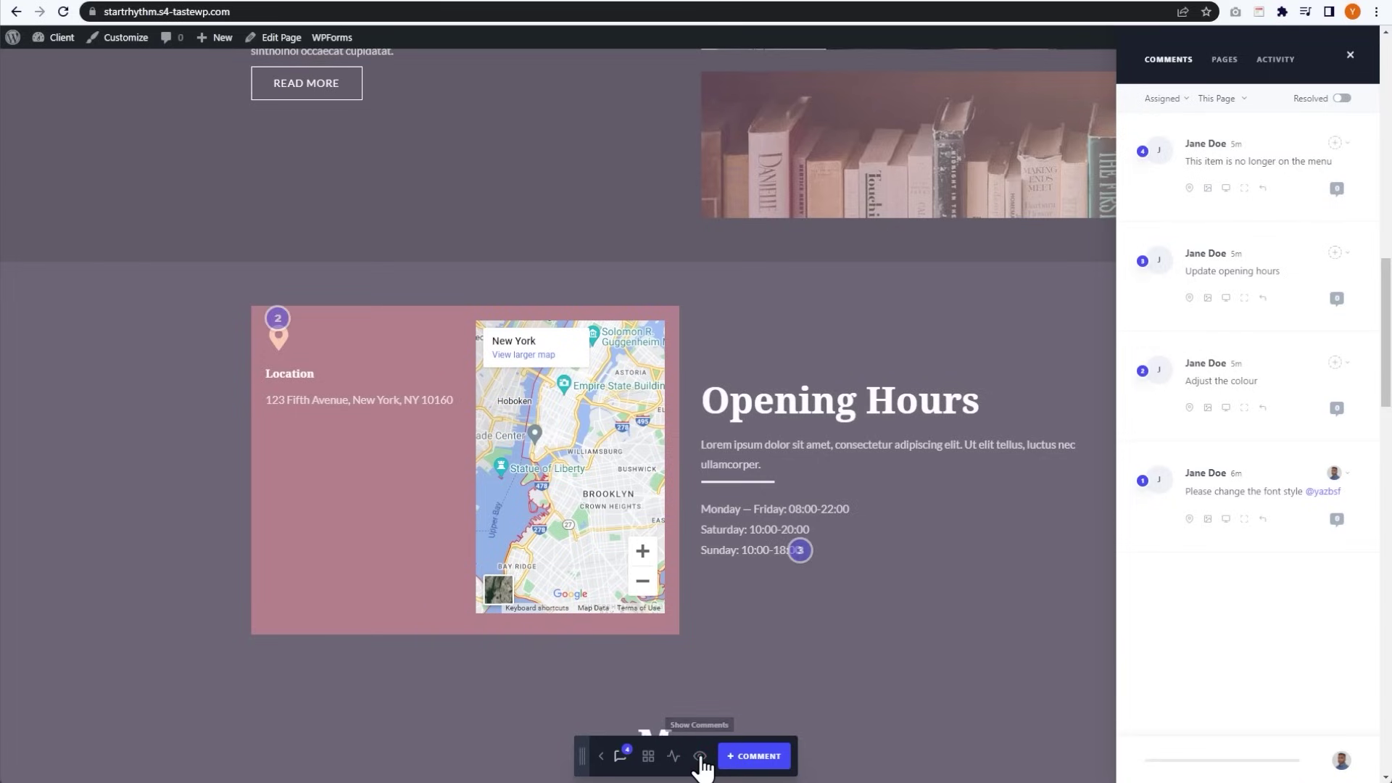
{"action": "left_click", "coordinate": [700, 756]}
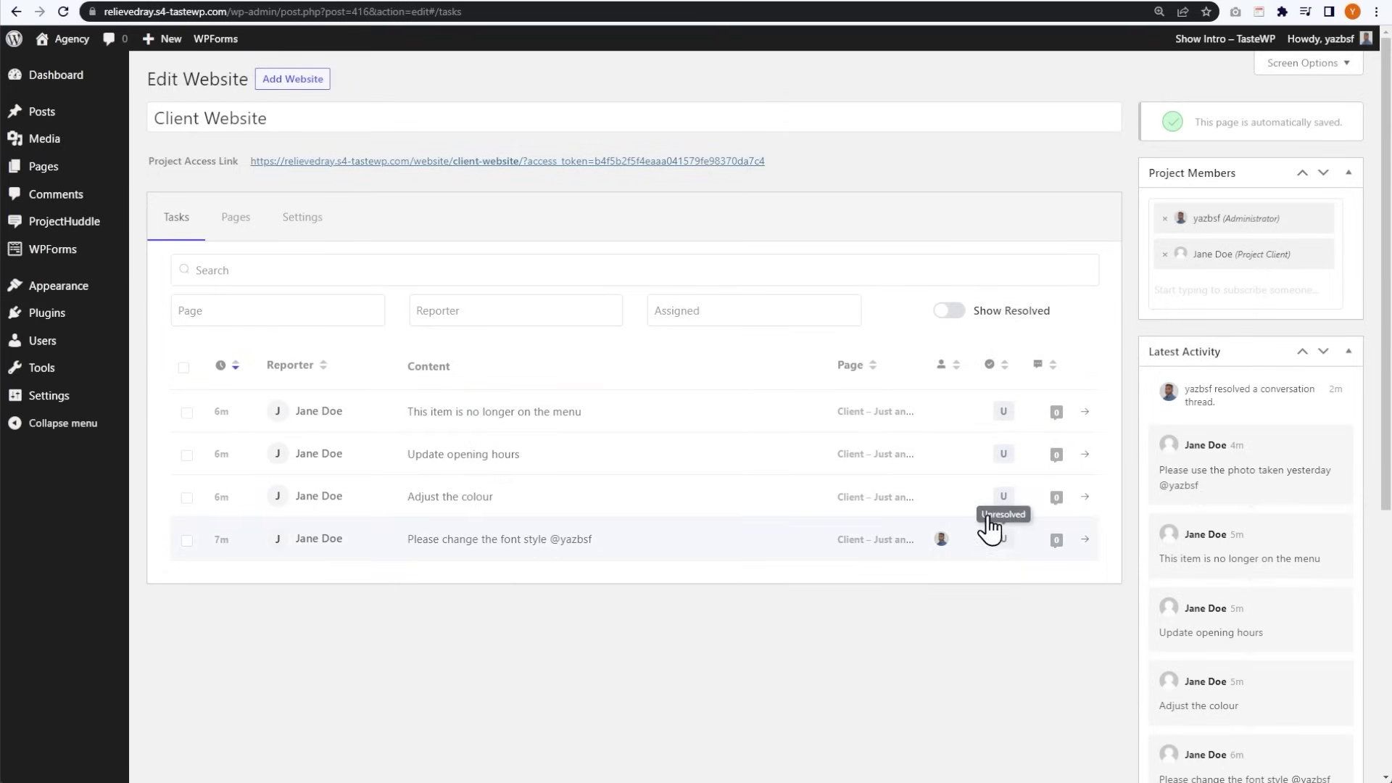
- Show the project's resolved tasks, examine the replies and details of the image replacement task, and close it
{"action": "left_click", "coordinate": [950, 315]}
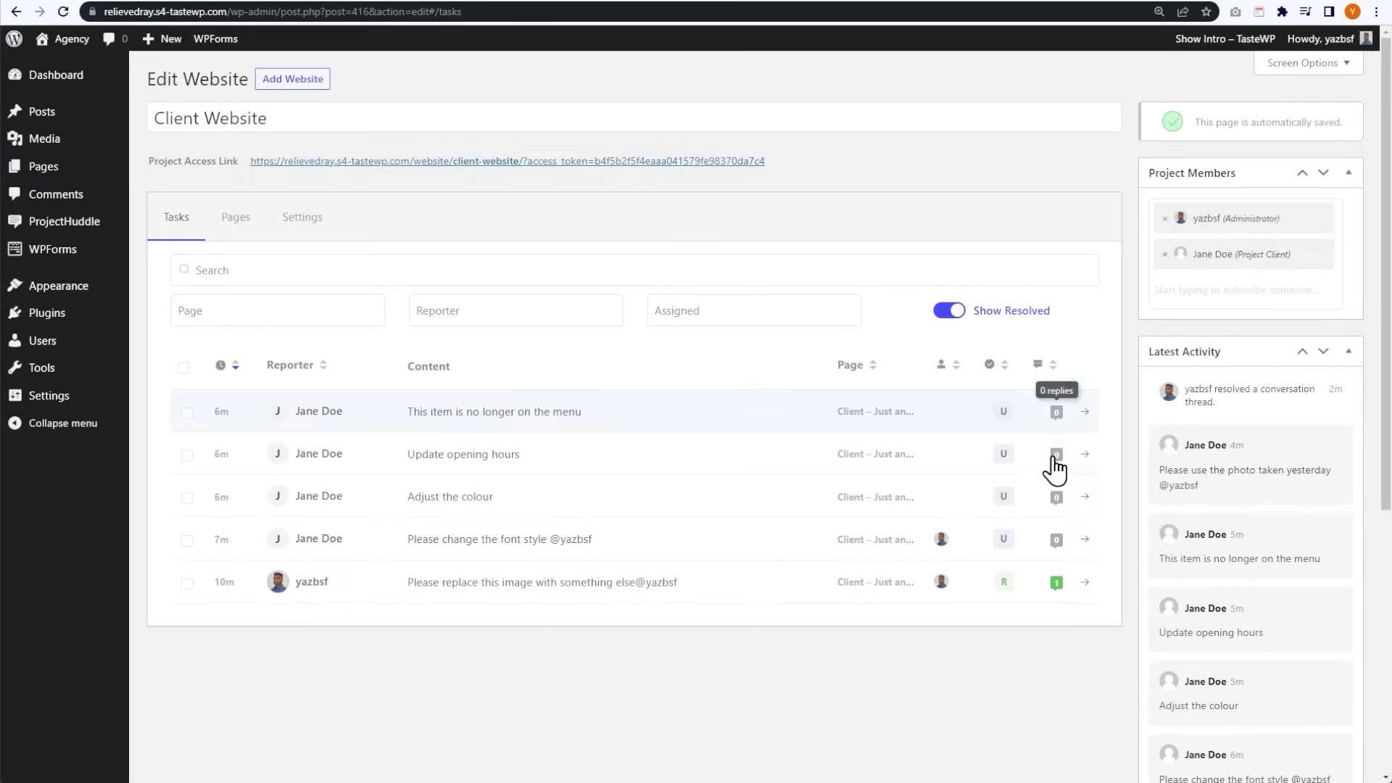
{"action": "left_click", "coordinate": [1055, 586]}
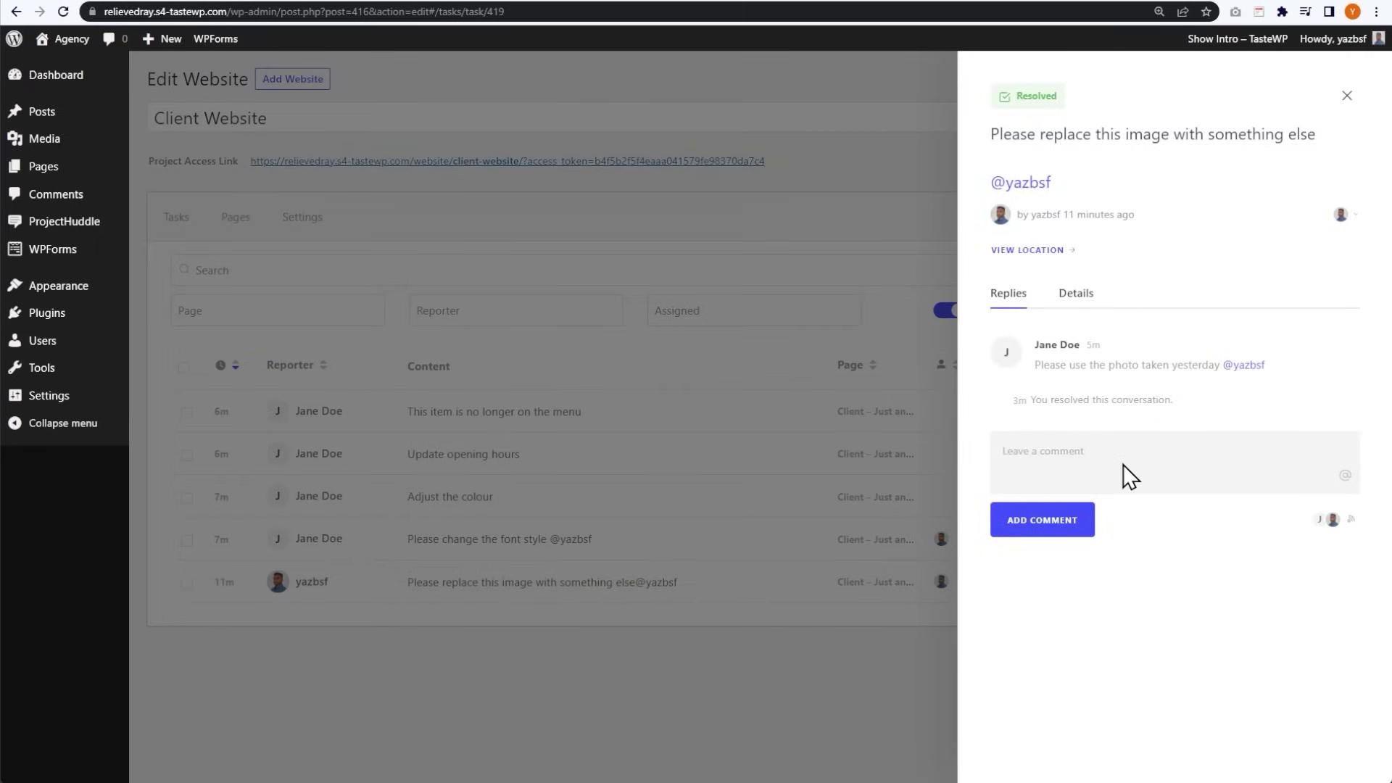
{"action": "left_click", "coordinate": [1079, 299]}
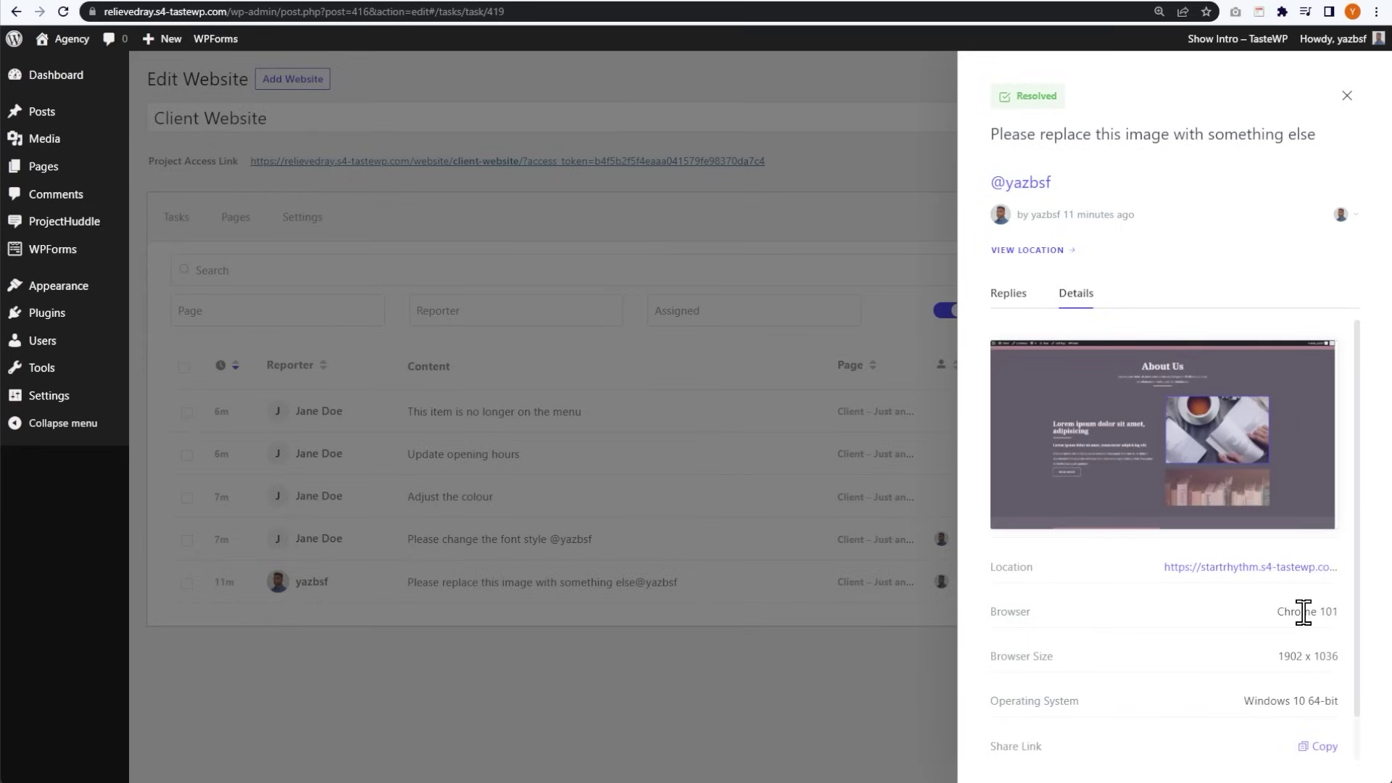
{"action": "scroll", "coordinate": [1215, 612], "scroll_direction": "down", "scroll_amount": 1}
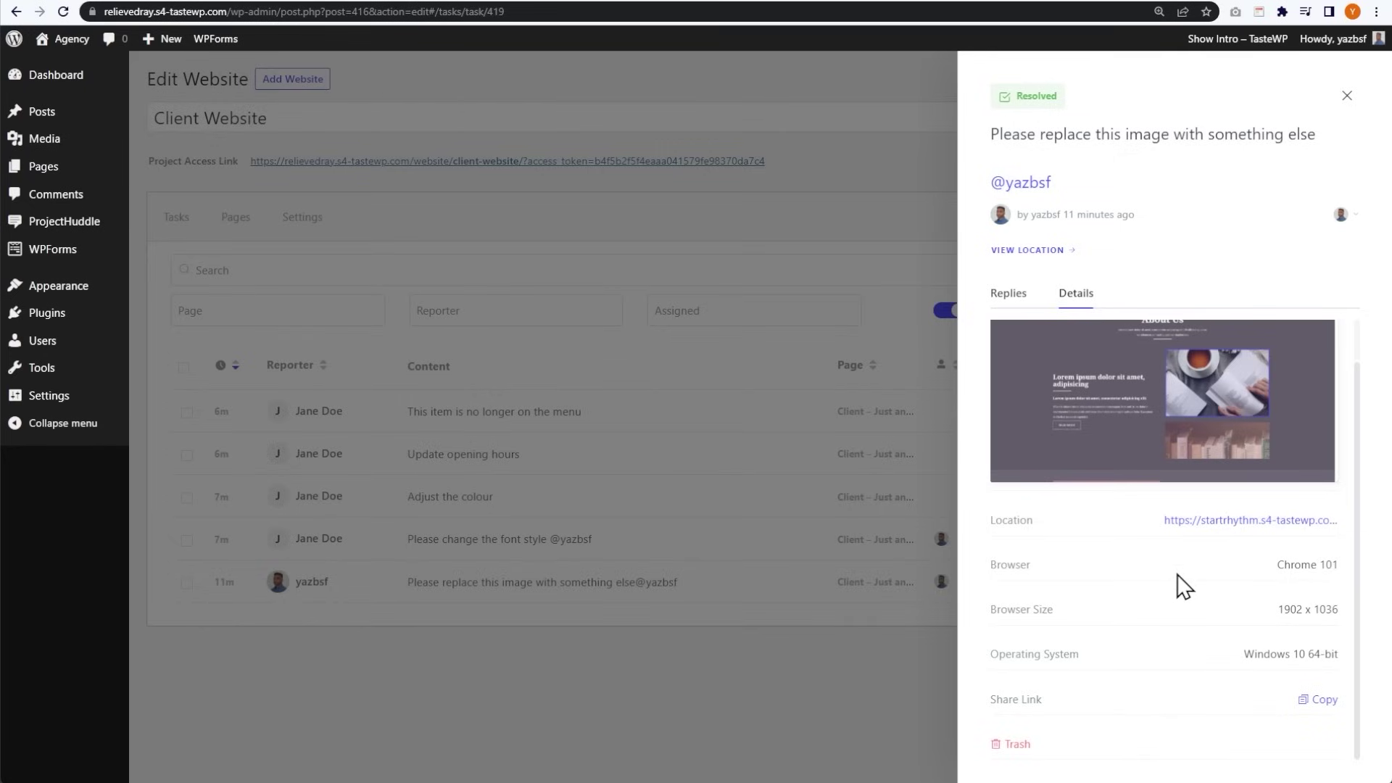
{"action": "left_click", "coordinate": [1346, 95]}
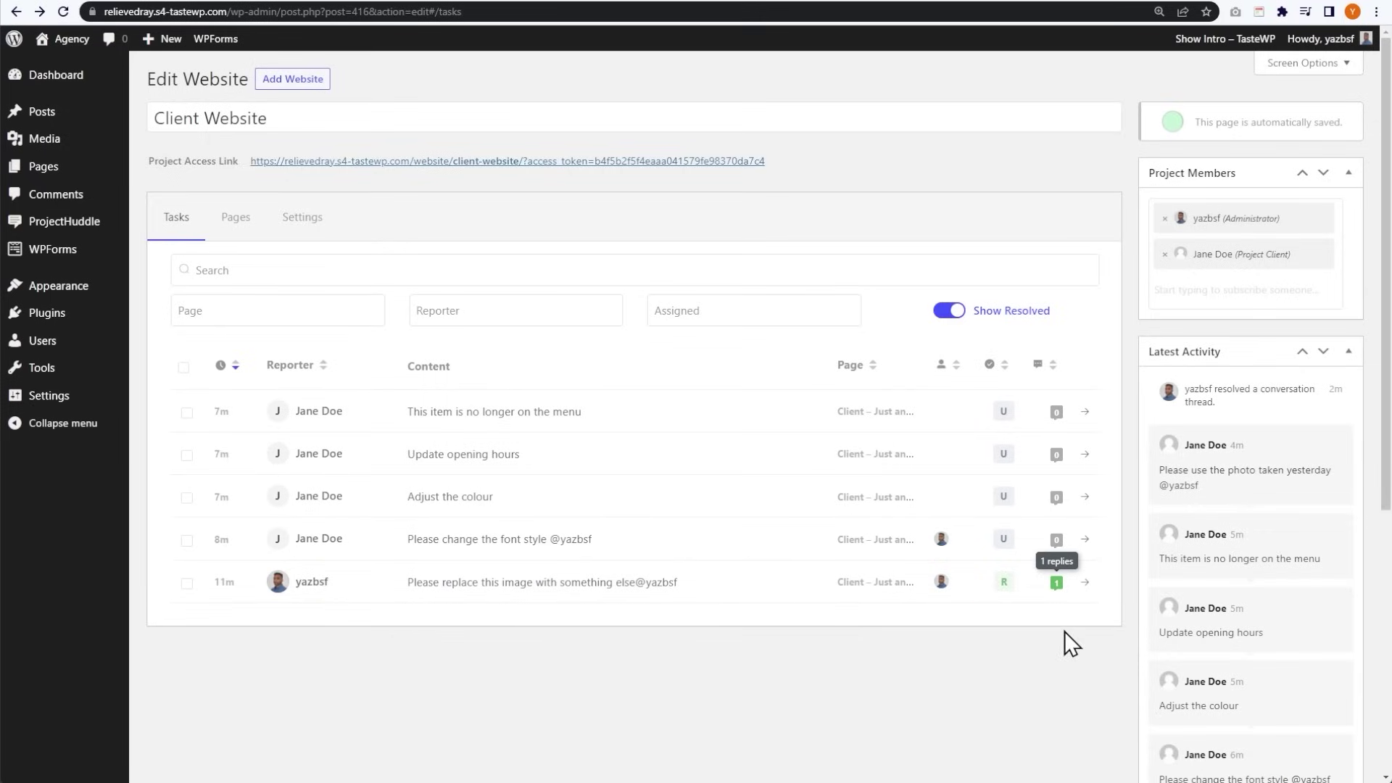
- Review the website project's page progress and its approvals, new task subscribers and project access settings
{"action": "left_click", "coordinate": [229, 220]}
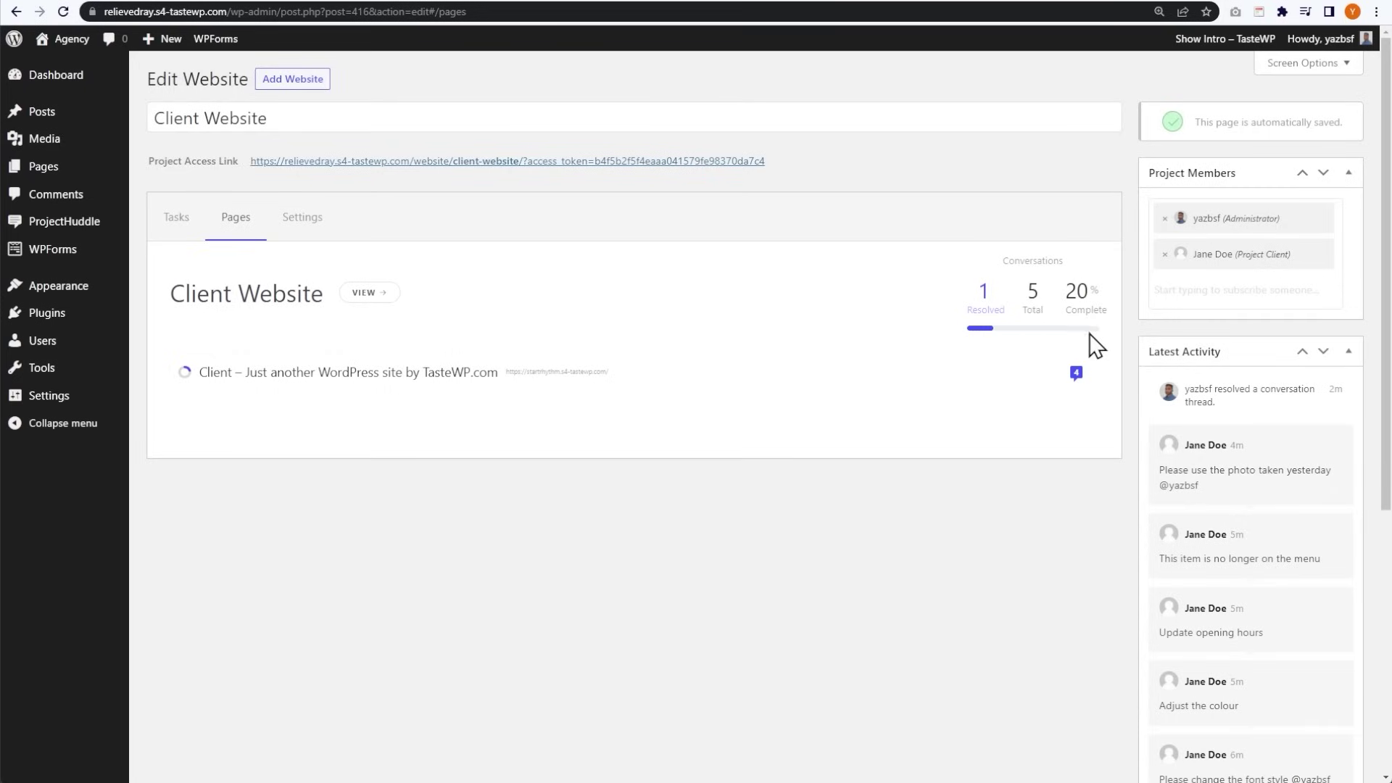
{"action": "left_click", "coordinate": [301, 229]}
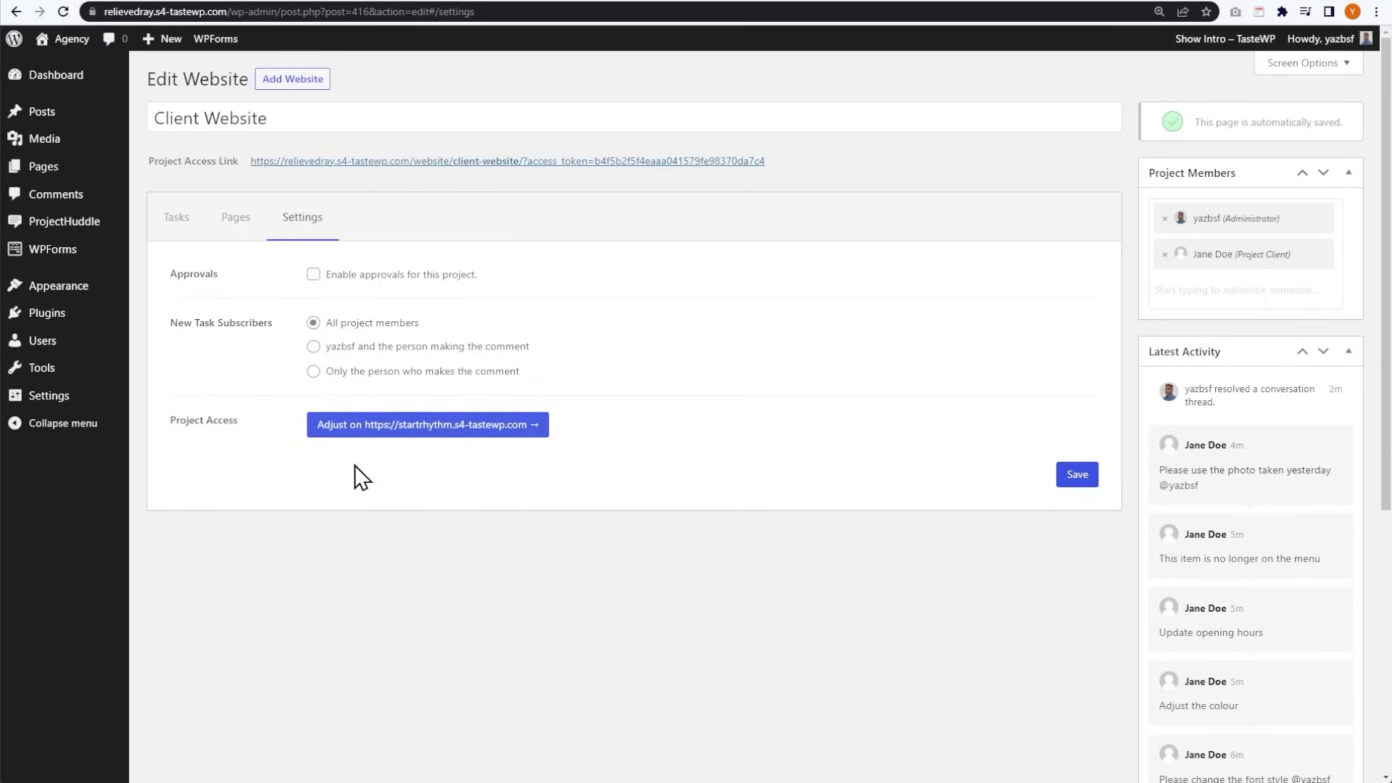
{"action": "left_click", "coordinate": [368, 435]}
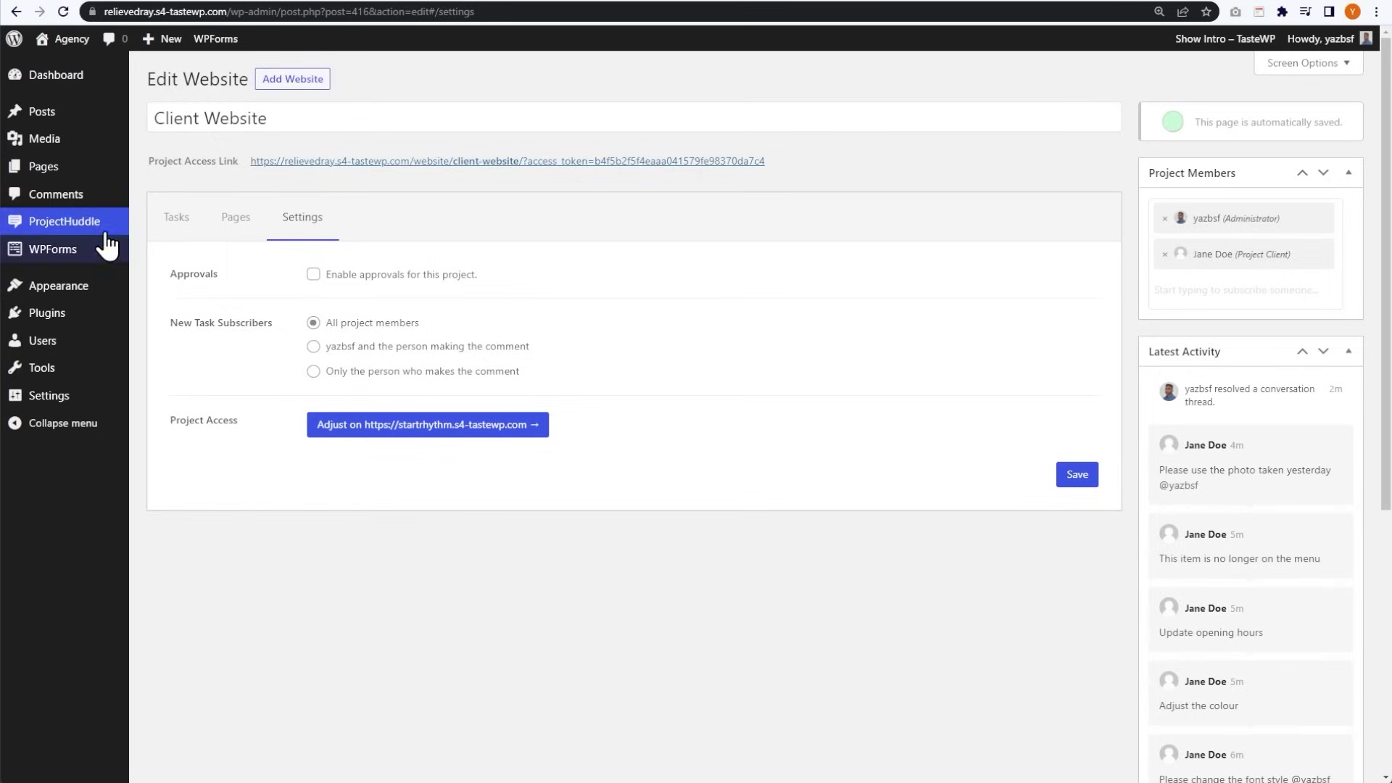
- Start a new mockup project and add the love-nature website screen capture from the existing media as its image
{"action": "mouse_move", "coordinate": [90, 228]}
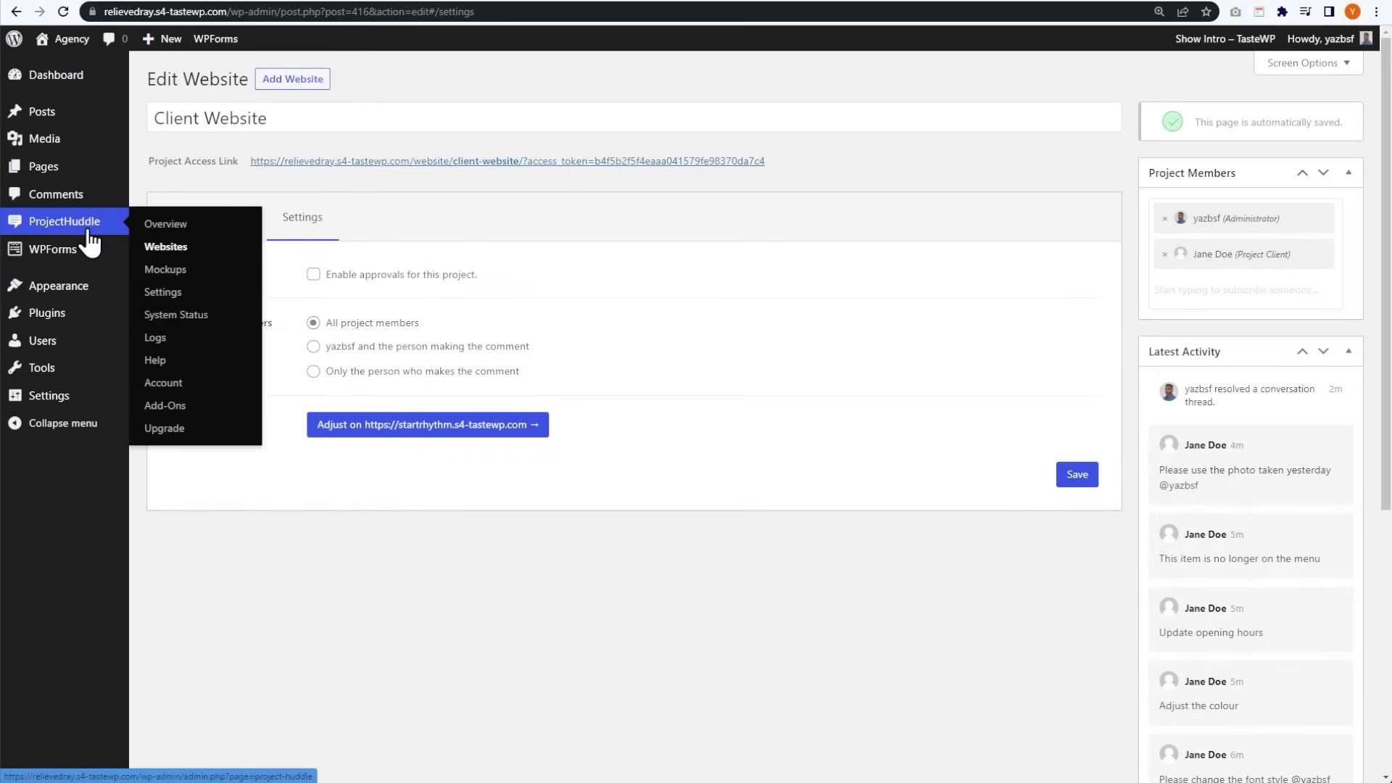
{"action": "left_click", "coordinate": [163, 269]}
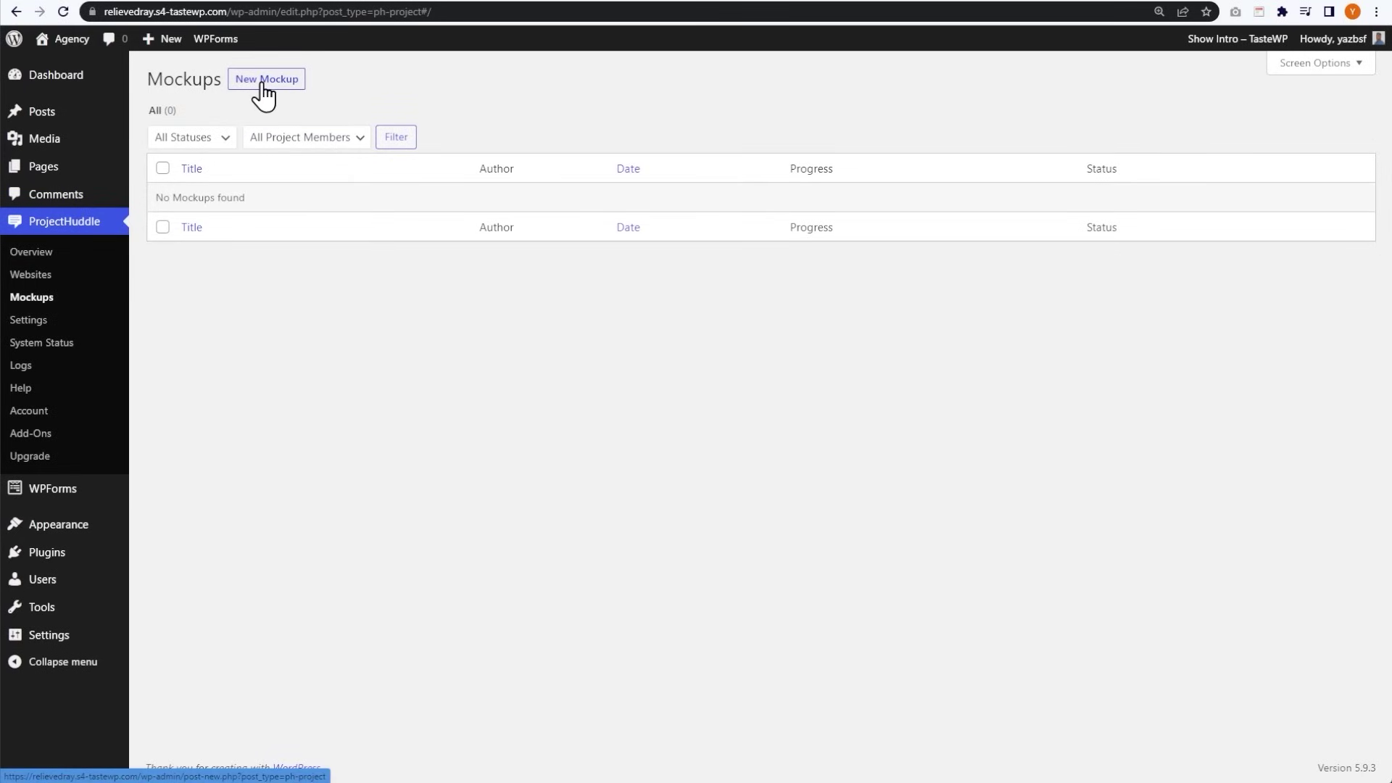
{"action": "left_click", "coordinate": [265, 85]}
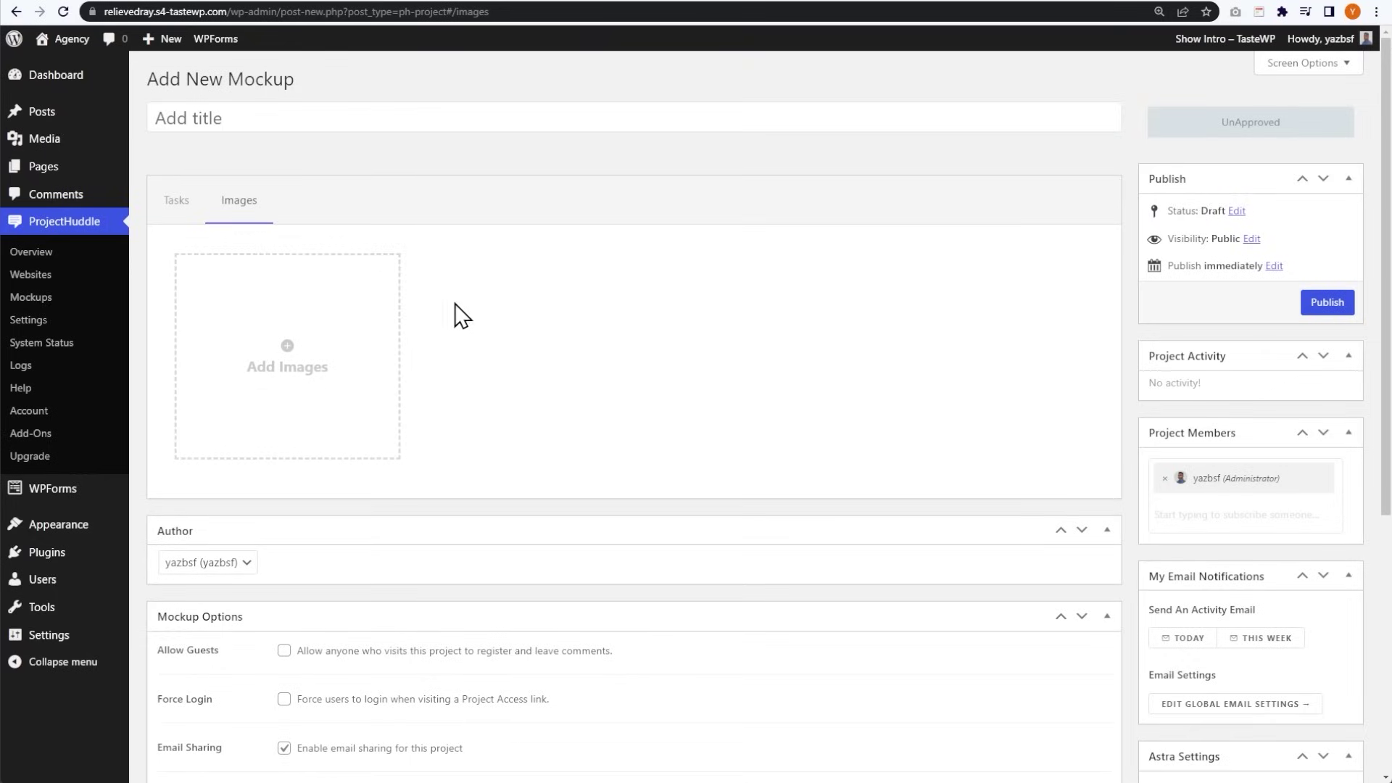
{"action": "left_click", "coordinate": [311, 392]}
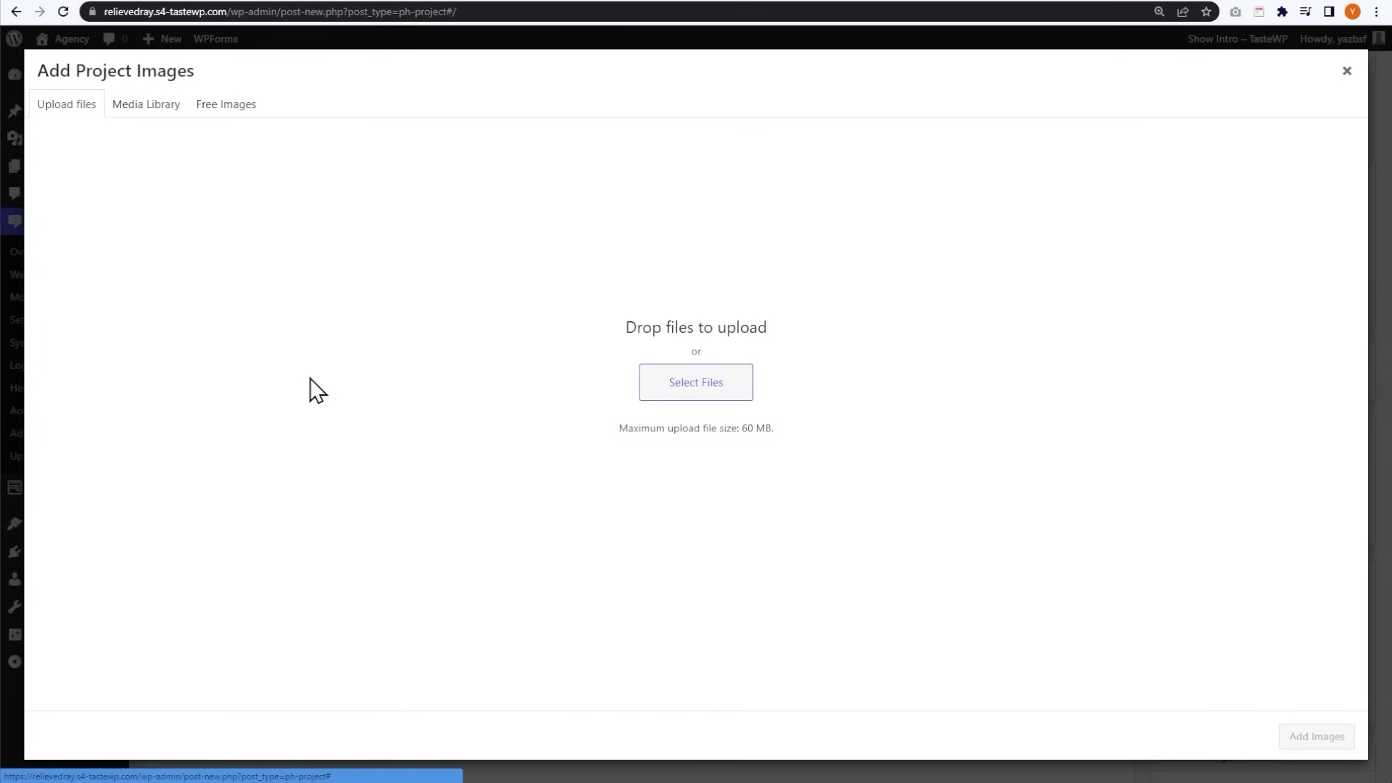
{"action": "left_click", "coordinate": [155, 109]}
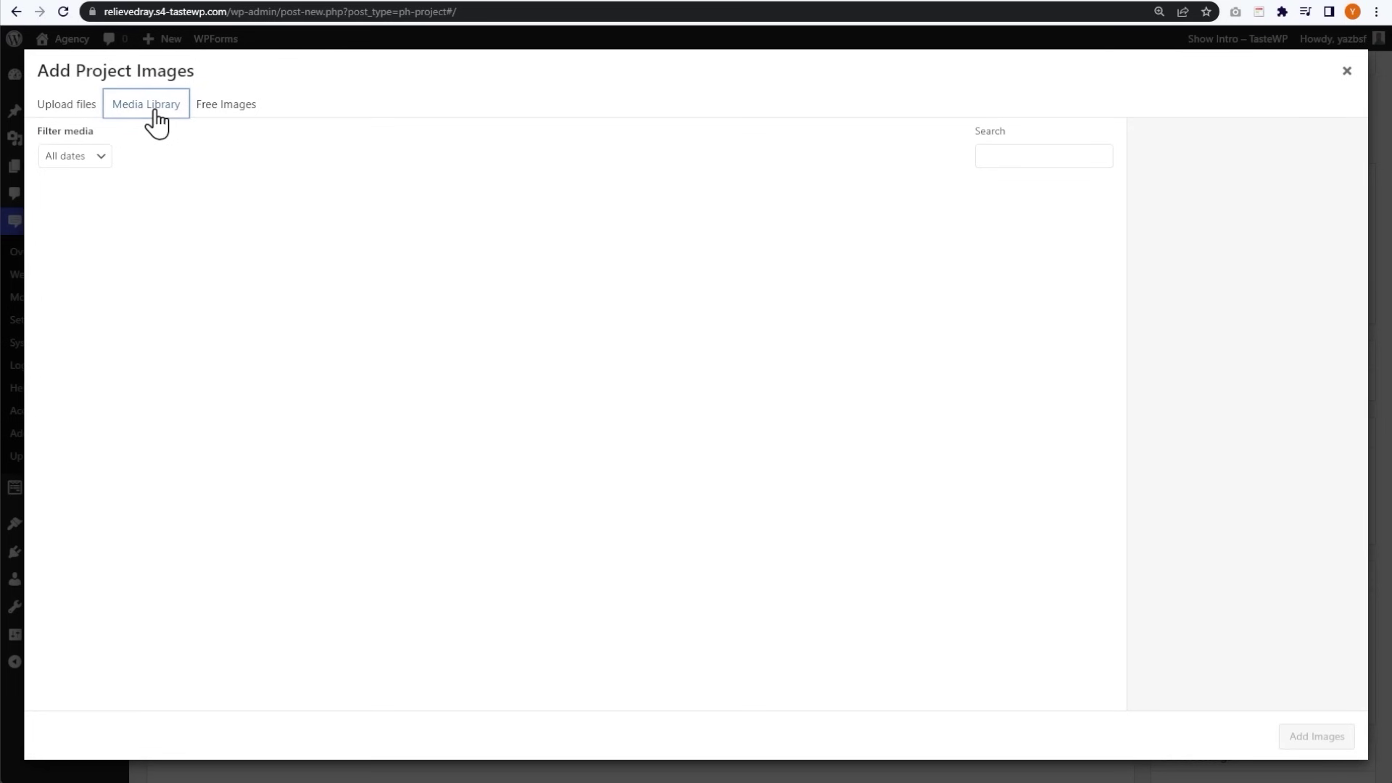
{"action": "left_click", "coordinate": [119, 252]}
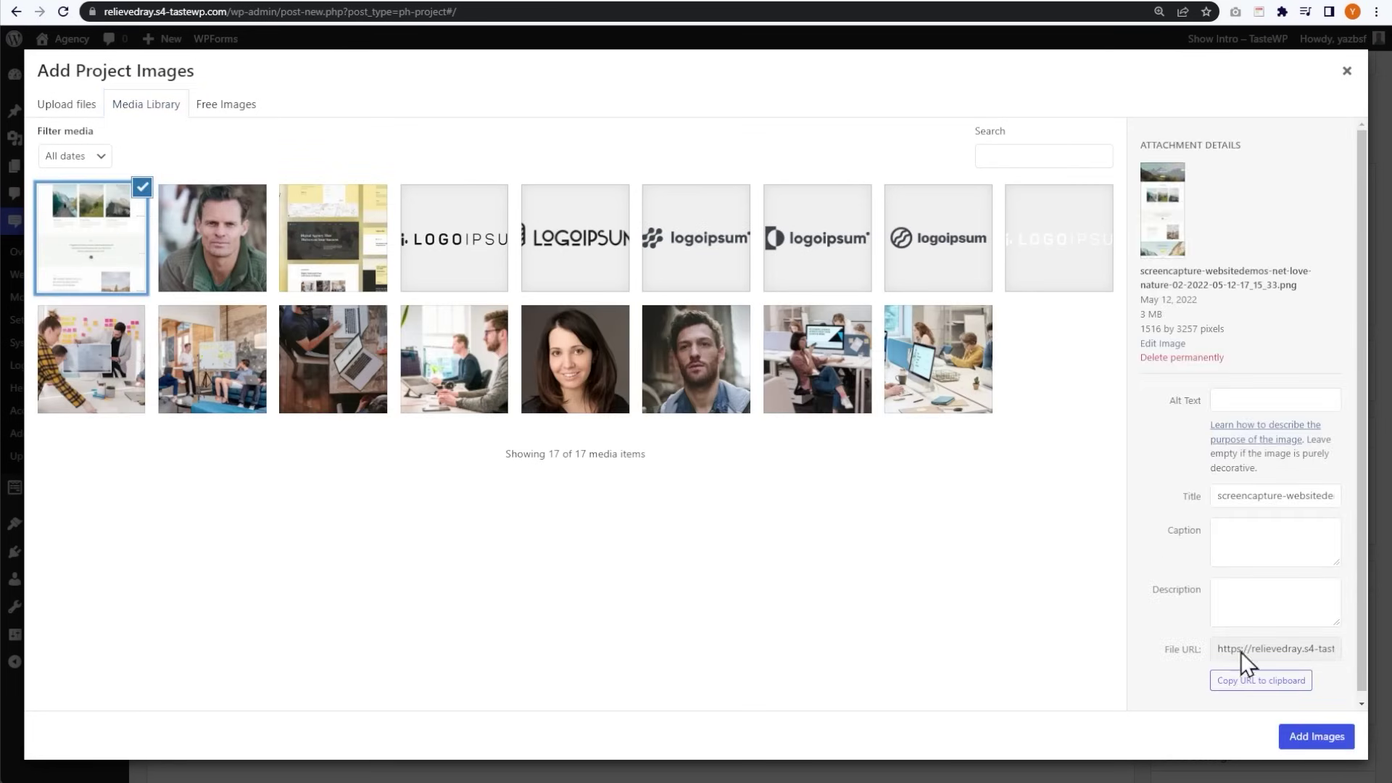
{"action": "left_click", "coordinate": [1316, 737]}
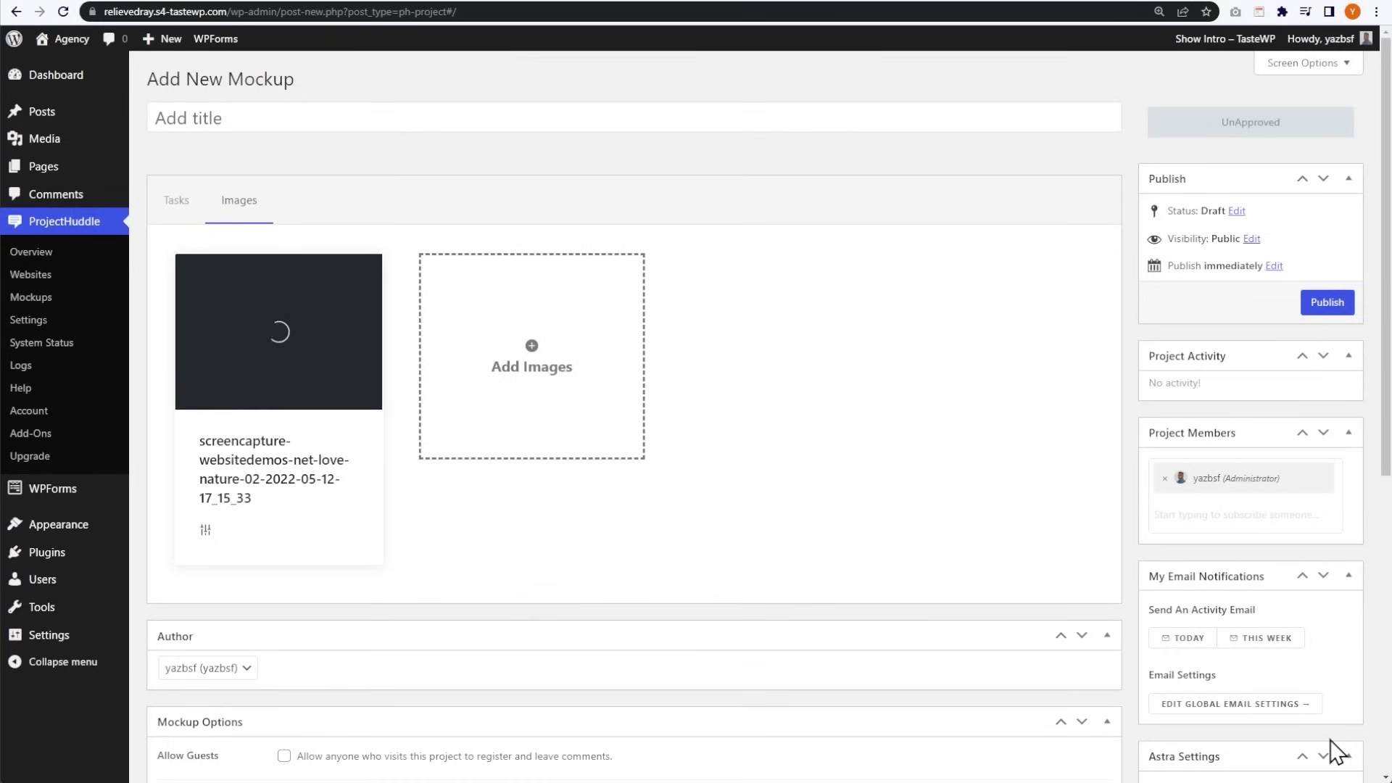
- Title the mockup project "Mockup Test" and publish it
{"action": "left_click", "coordinate": [326, 126]}
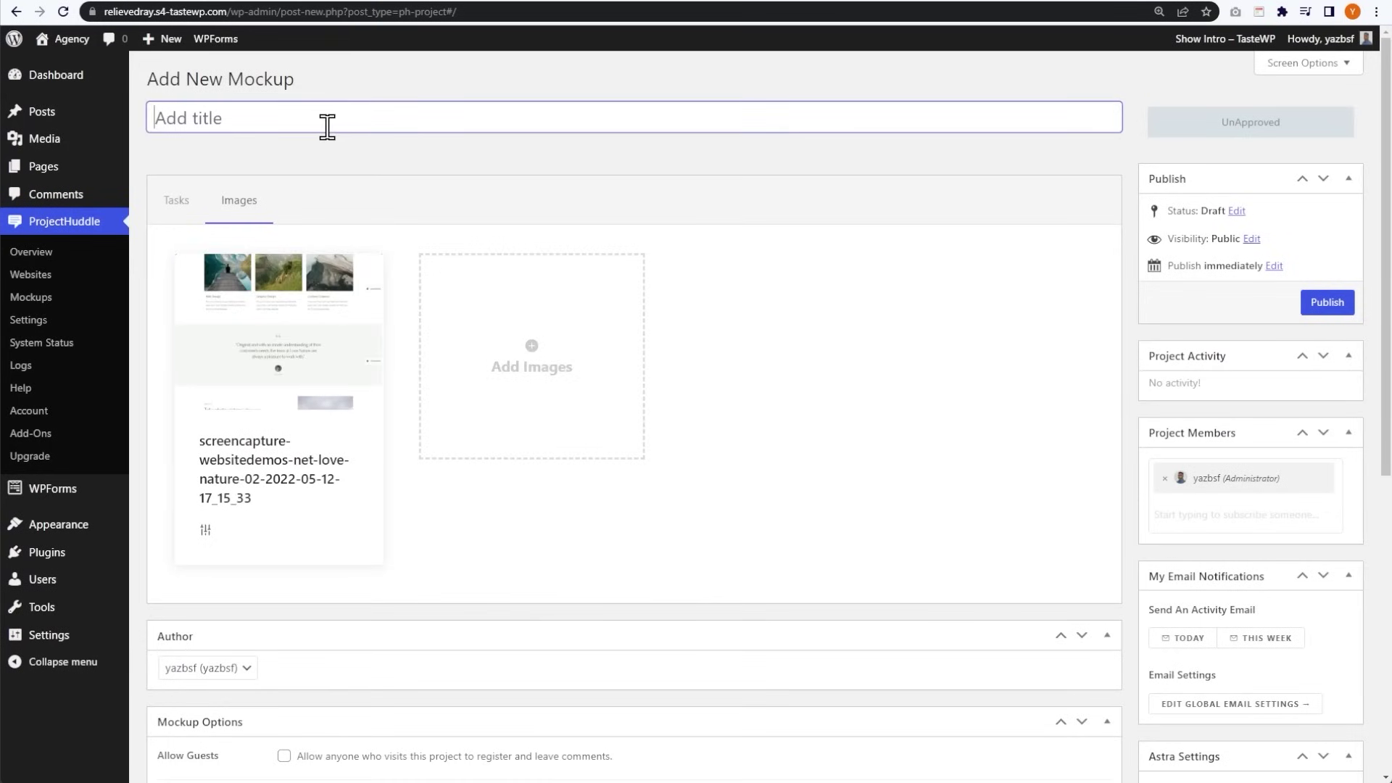
{"action": "type", "text": "Mockup Test"}
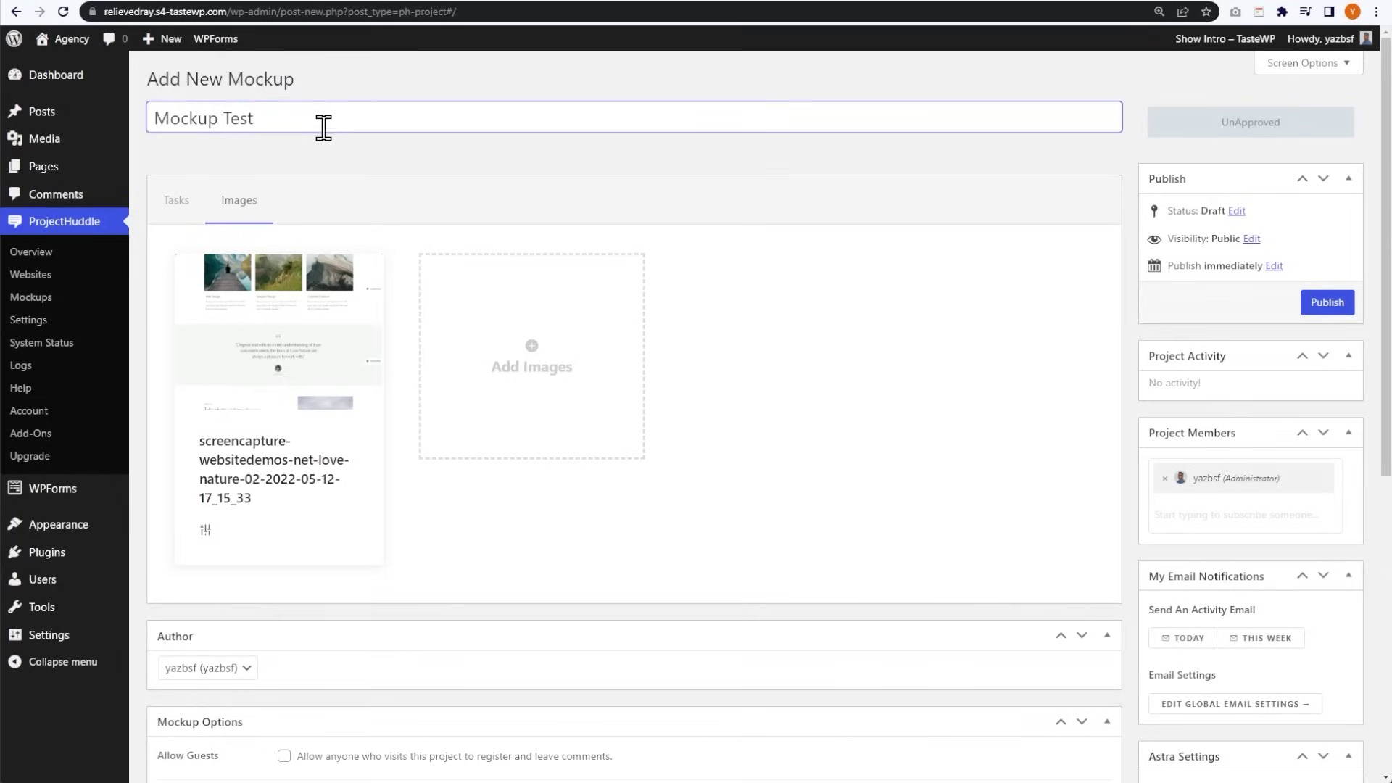
{"action": "left_click", "coordinate": [1315, 304]}
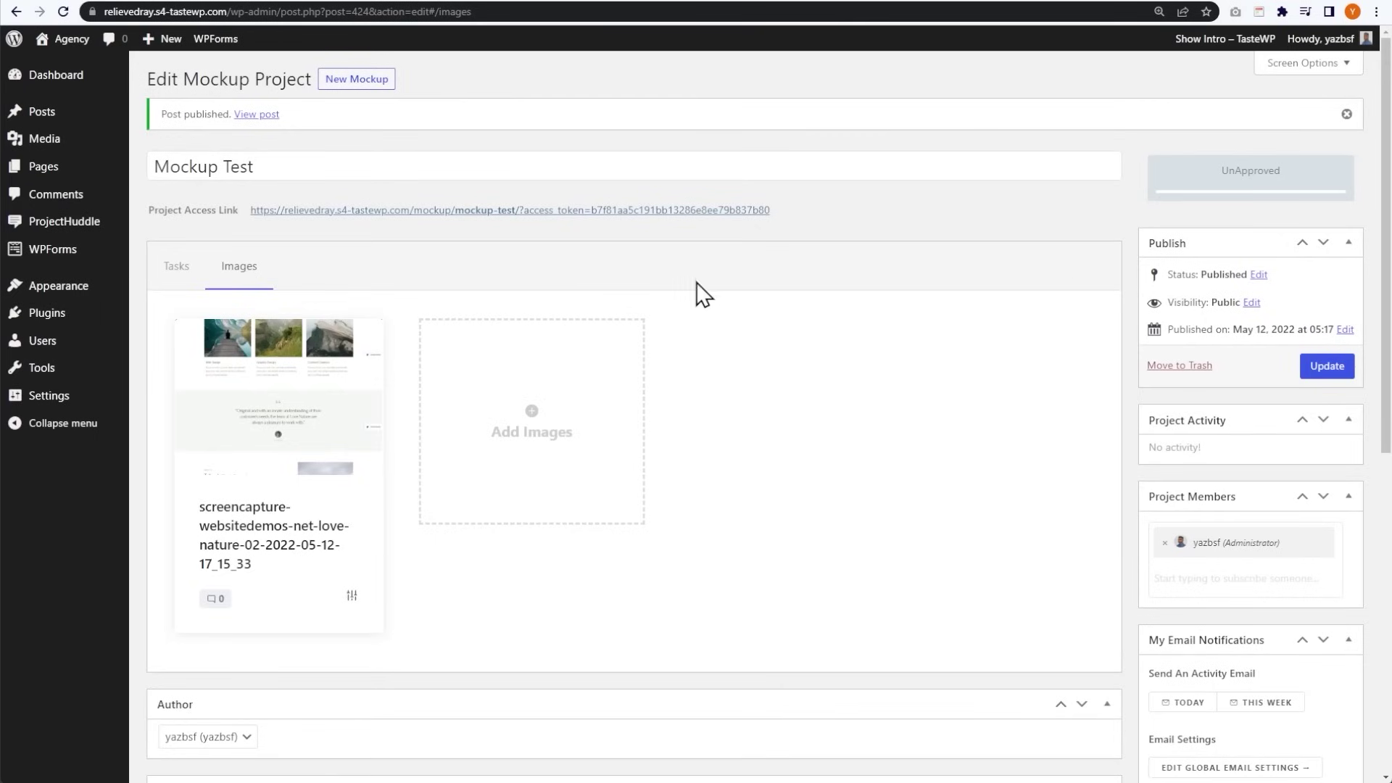
- Open the mockup image via the project access link and post the comment "Lets try a different image here" on the hero image
{"action": "mouse_move", "coordinate": [217, 211]}
{"action": "left_click", "coordinate": [564, 211]}
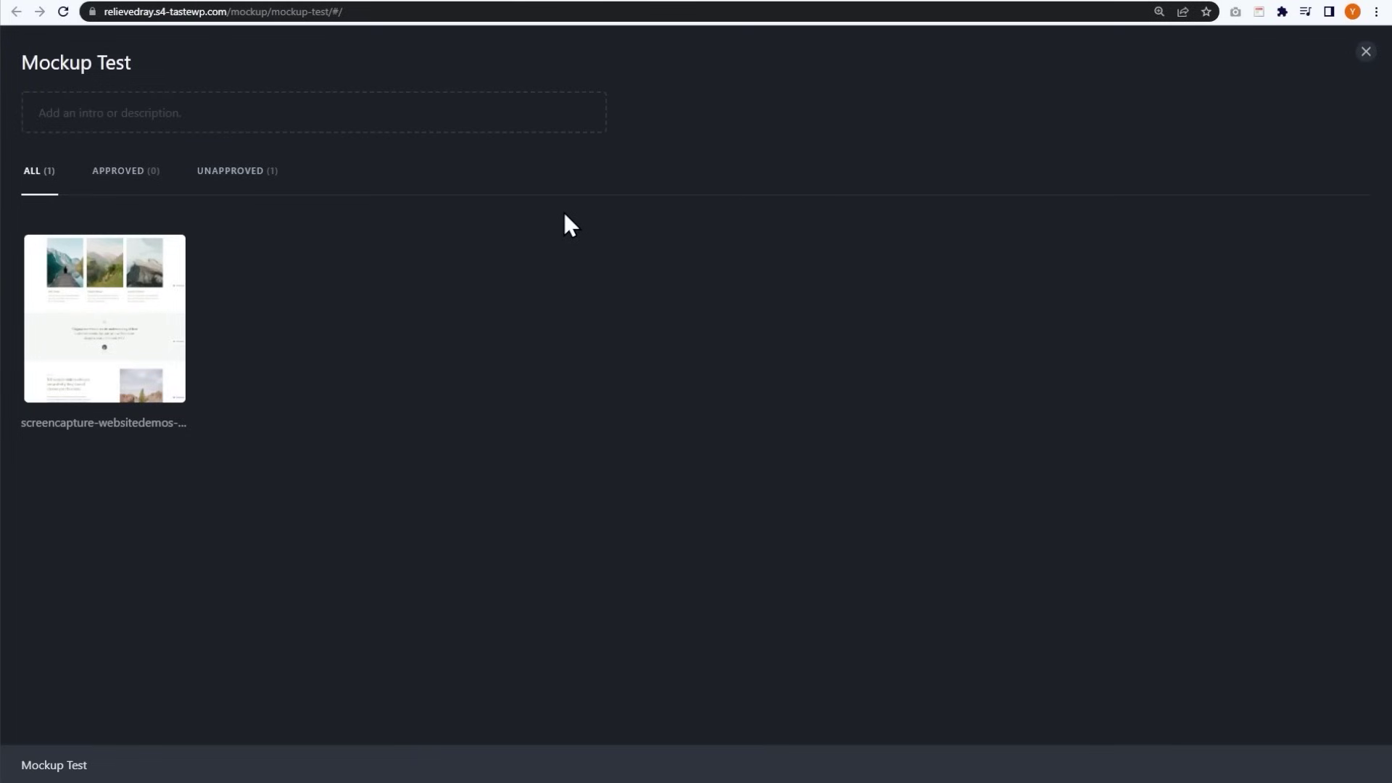
{"action": "left_click", "coordinate": [156, 297]}
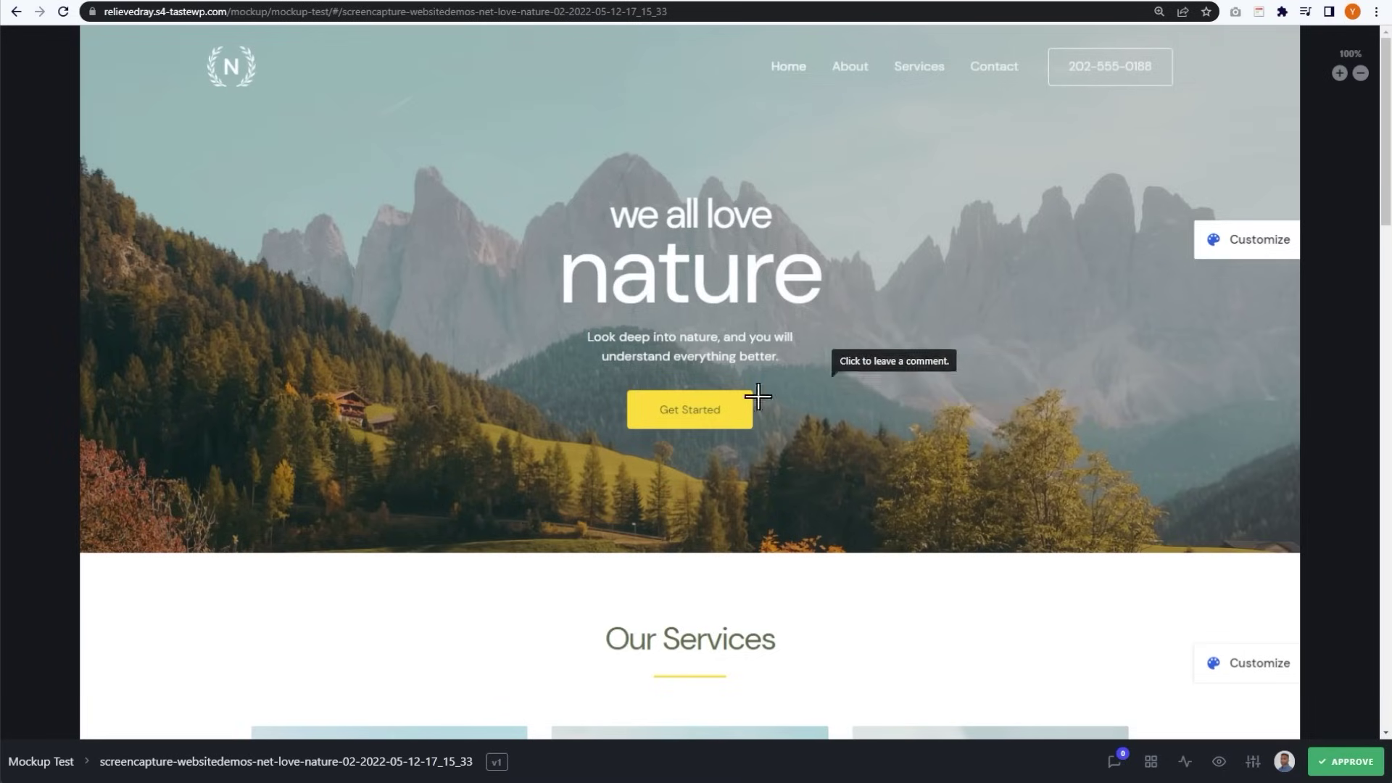
{"action": "left_click", "coordinate": [311, 191]}
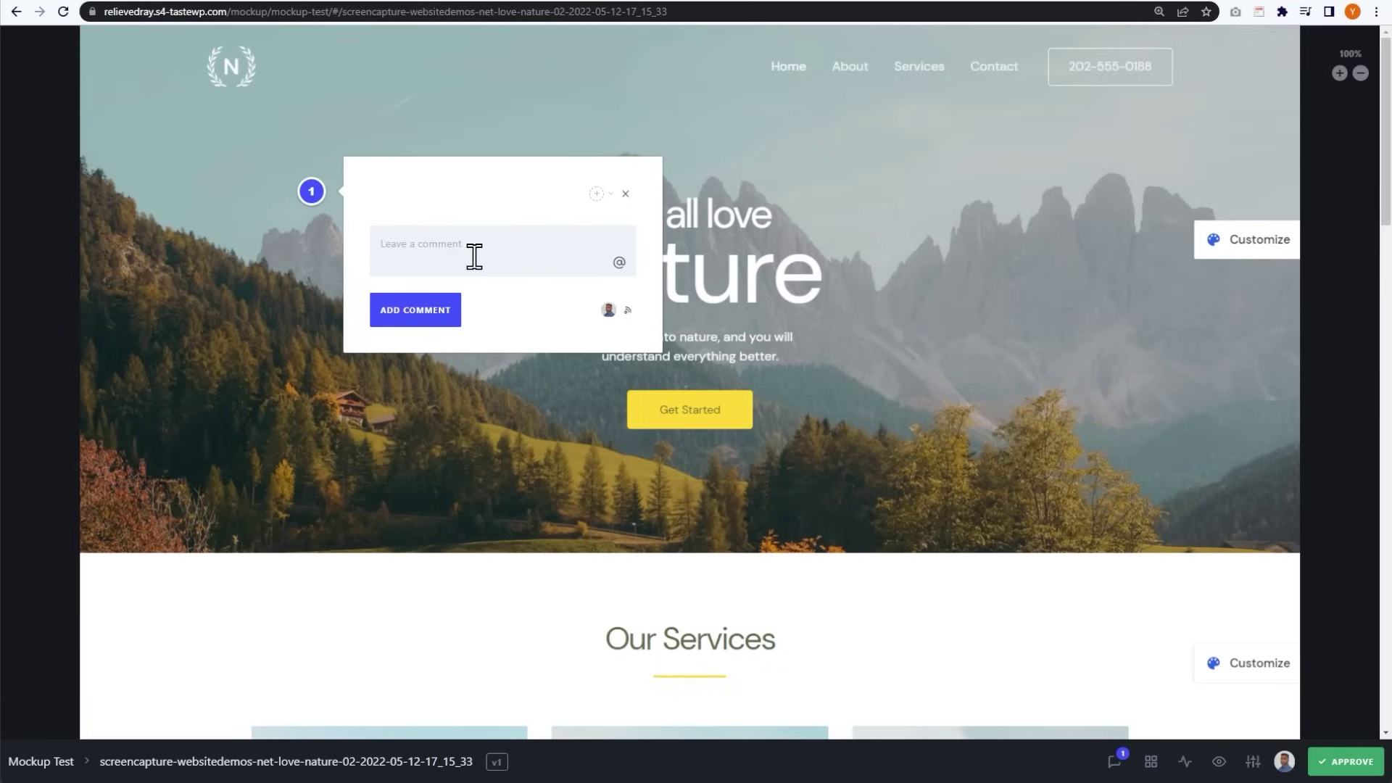
{"action": "type", "text": "Lets try a different image here"}
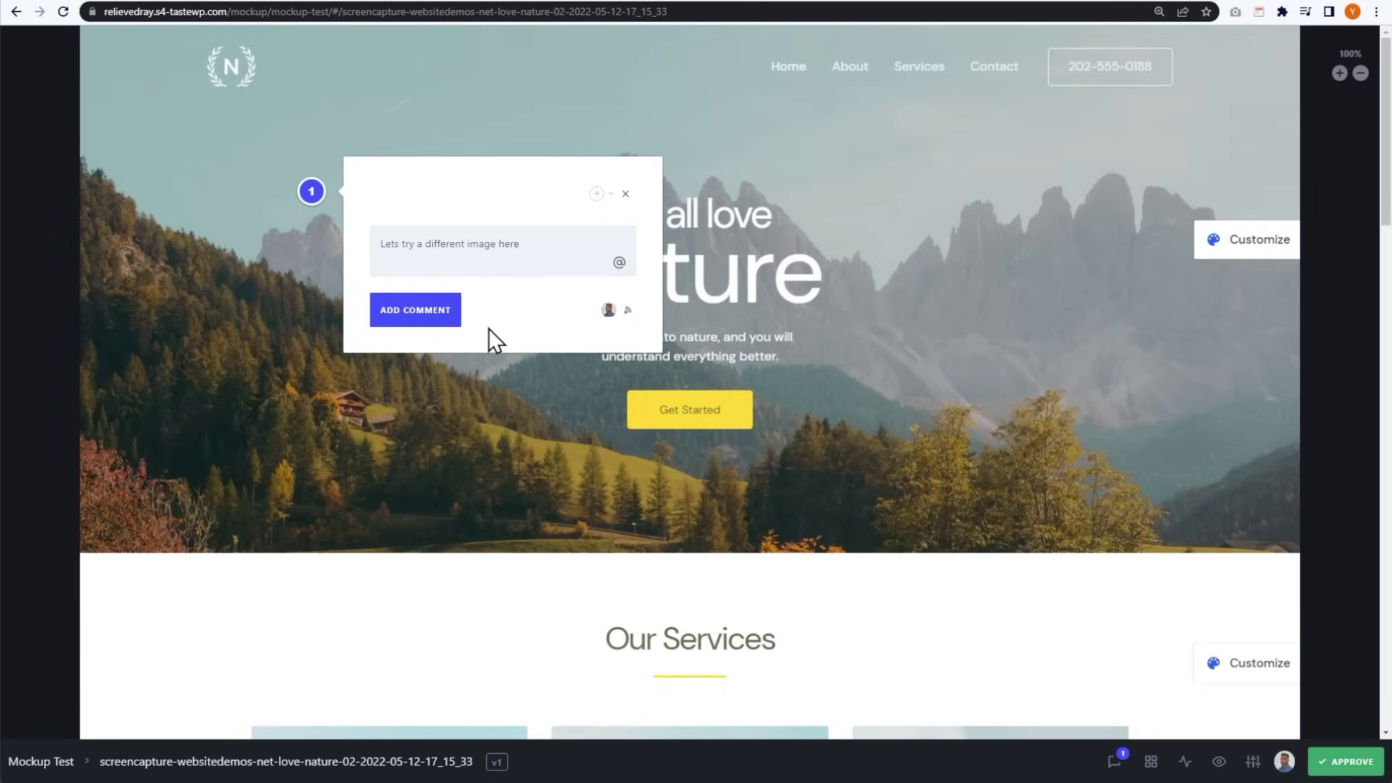
{"action": "left_click", "coordinate": [431, 319]}
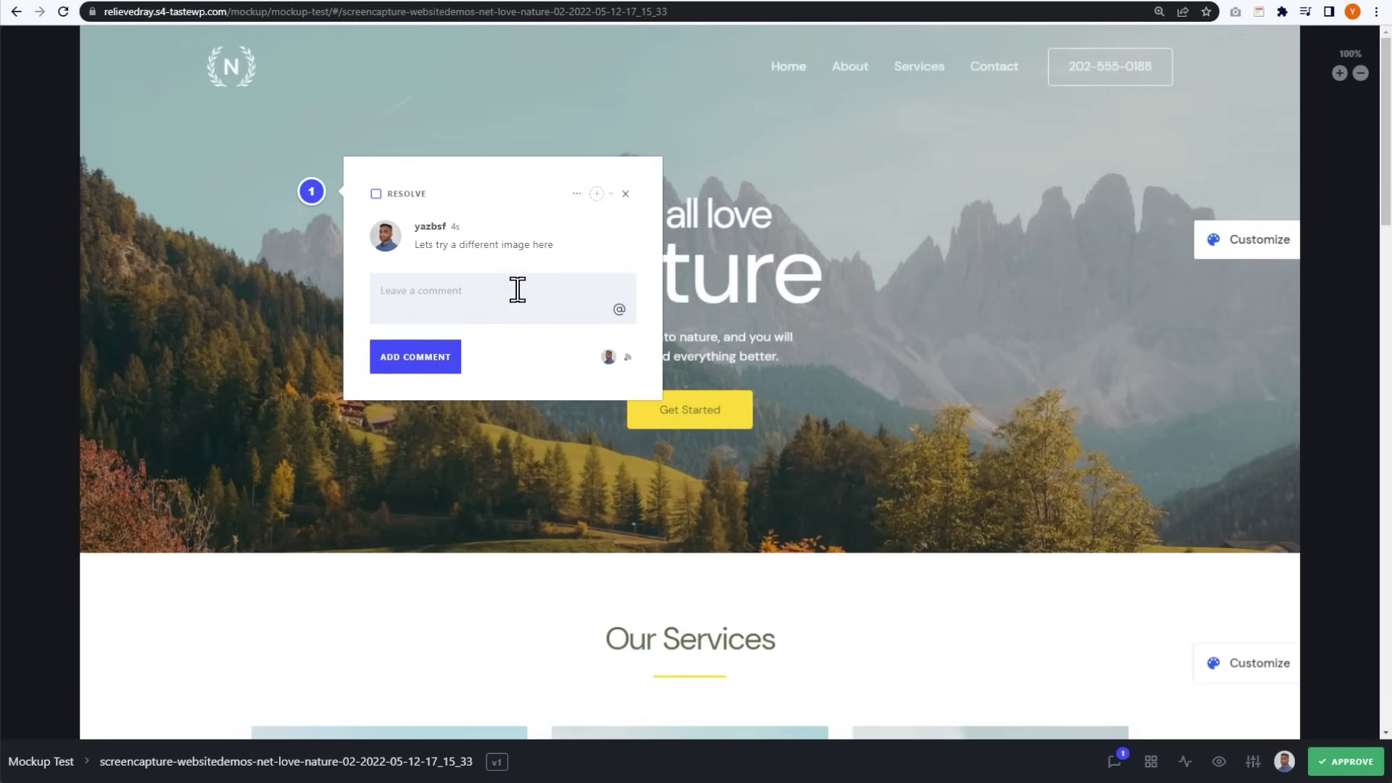
- Check the new comment in the mockup project's task list and on the shared mockup page, and return to the project
{"action": "scroll", "coordinate": [938, 375], "scroll_direction": "down", "scroll_amount": 1}
{"action": "scroll", "coordinate": [938, 375], "scroll_direction": "down", "scroll_amount": 20}
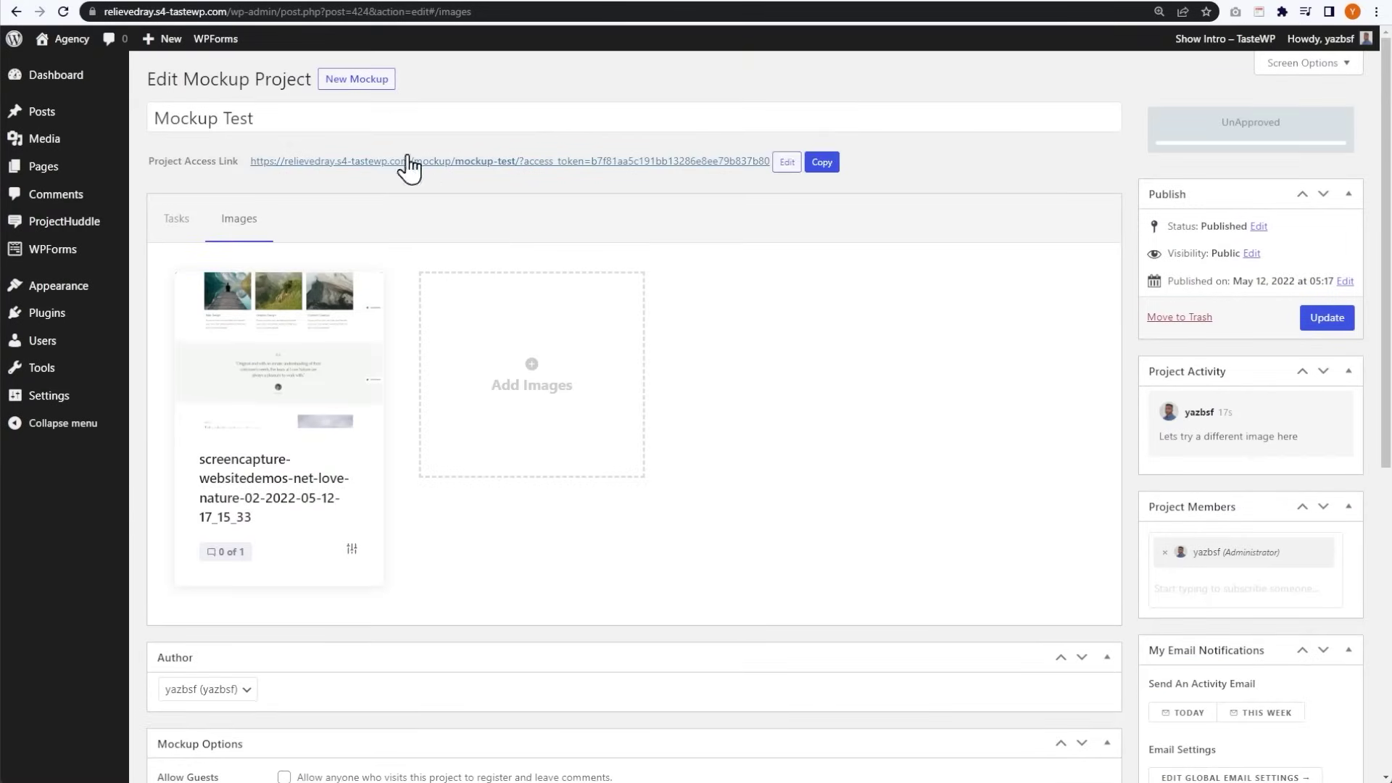
{"action": "left_click", "coordinate": [195, 226]}
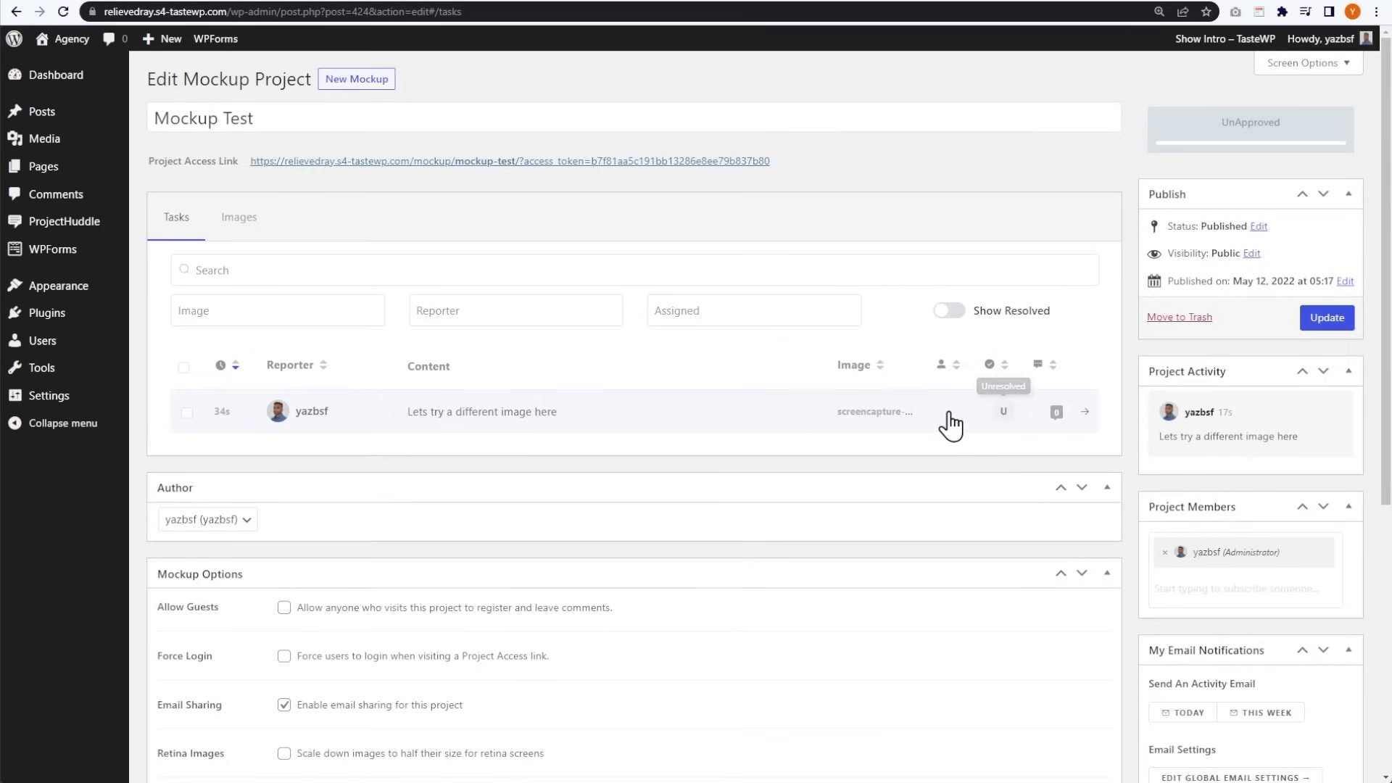
{"action": "left_click", "coordinate": [351, 161]}
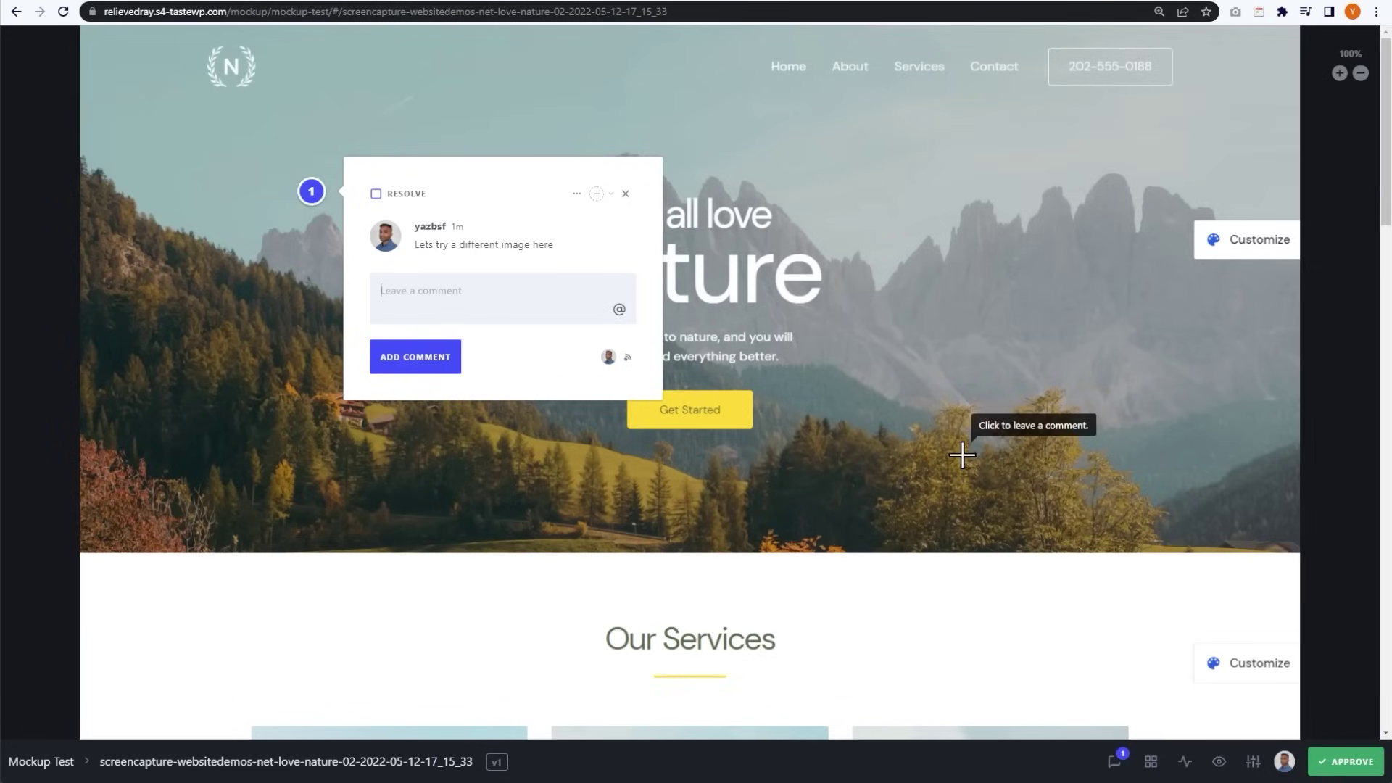
{"action": "key", "text": "alt+Left"}
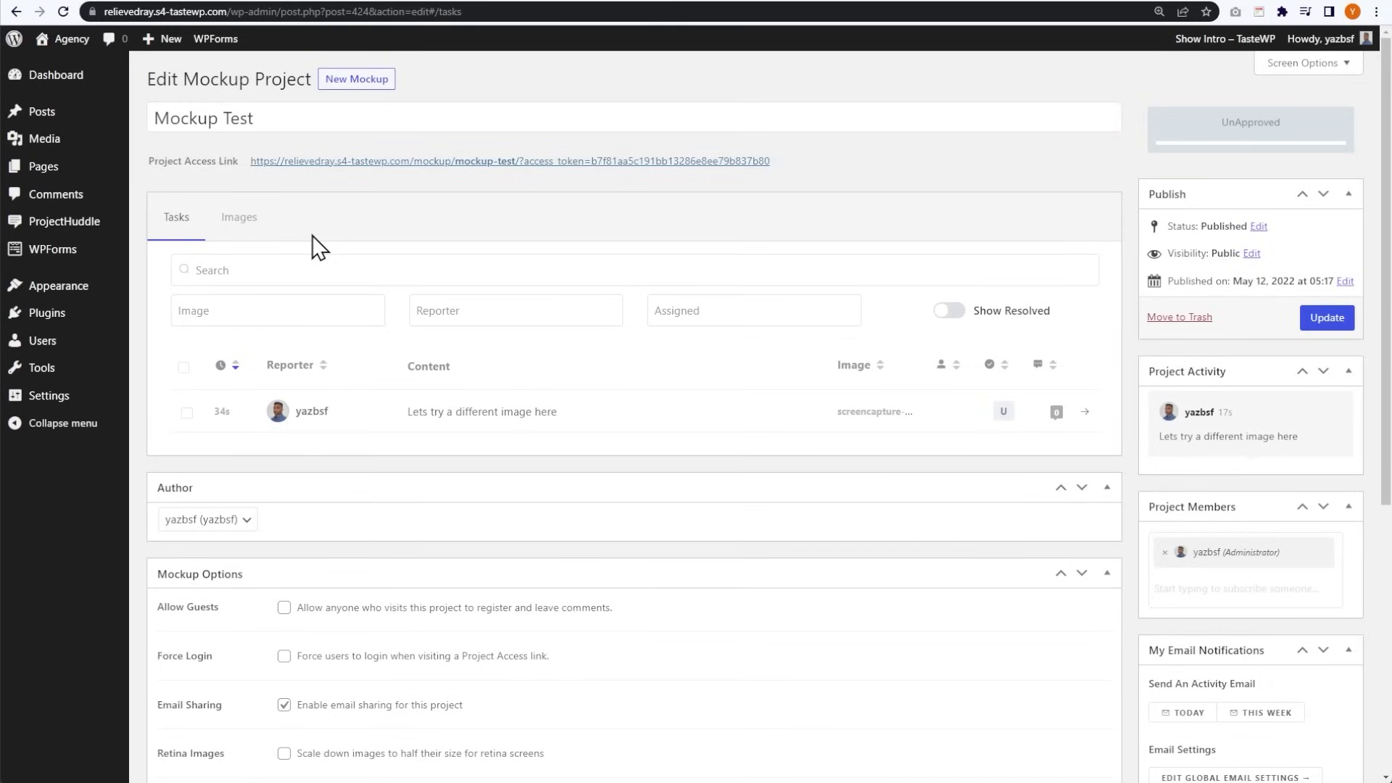
- Review the ProjectHuddle settings for customization, websites, comments, approvals, emails and advanced options
{"action": "mouse_move", "coordinate": [77, 226]}
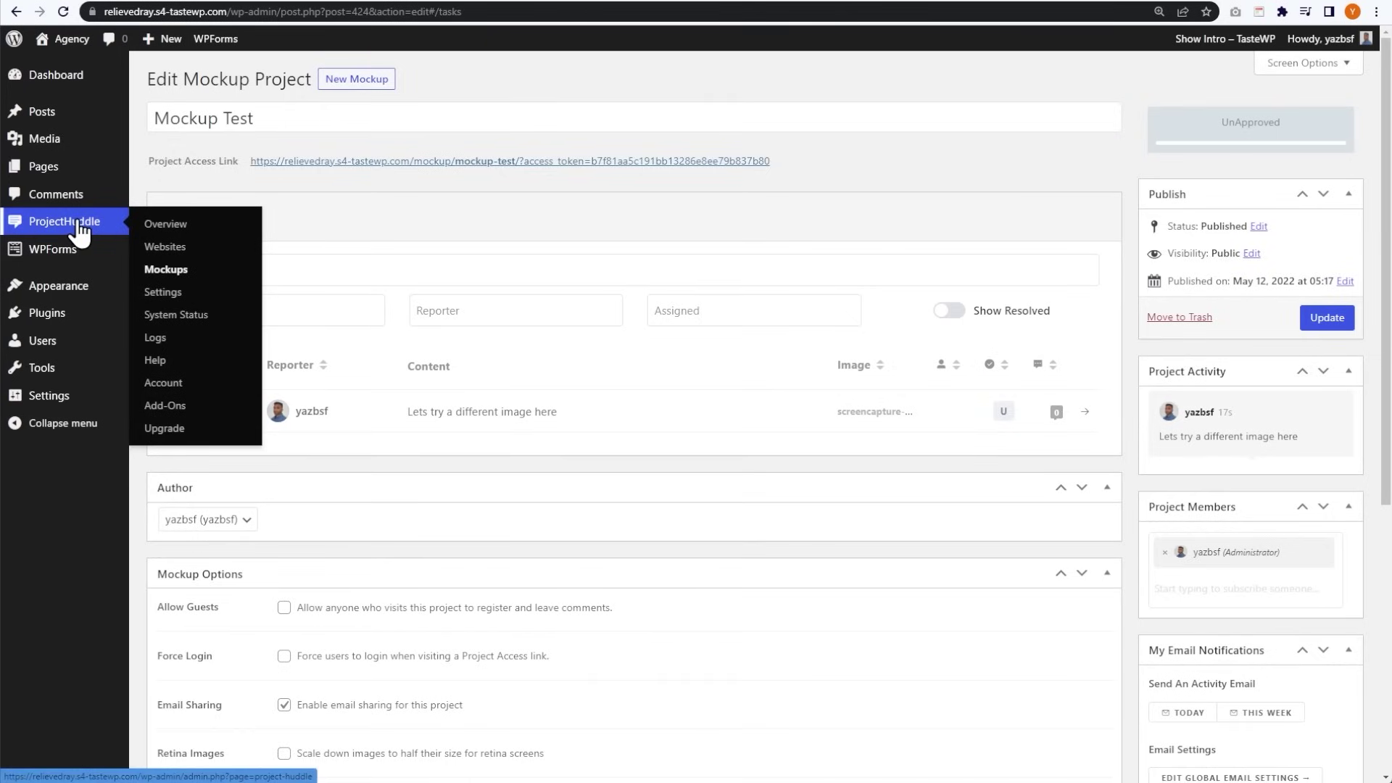
{"action": "left_click", "coordinate": [161, 292]}
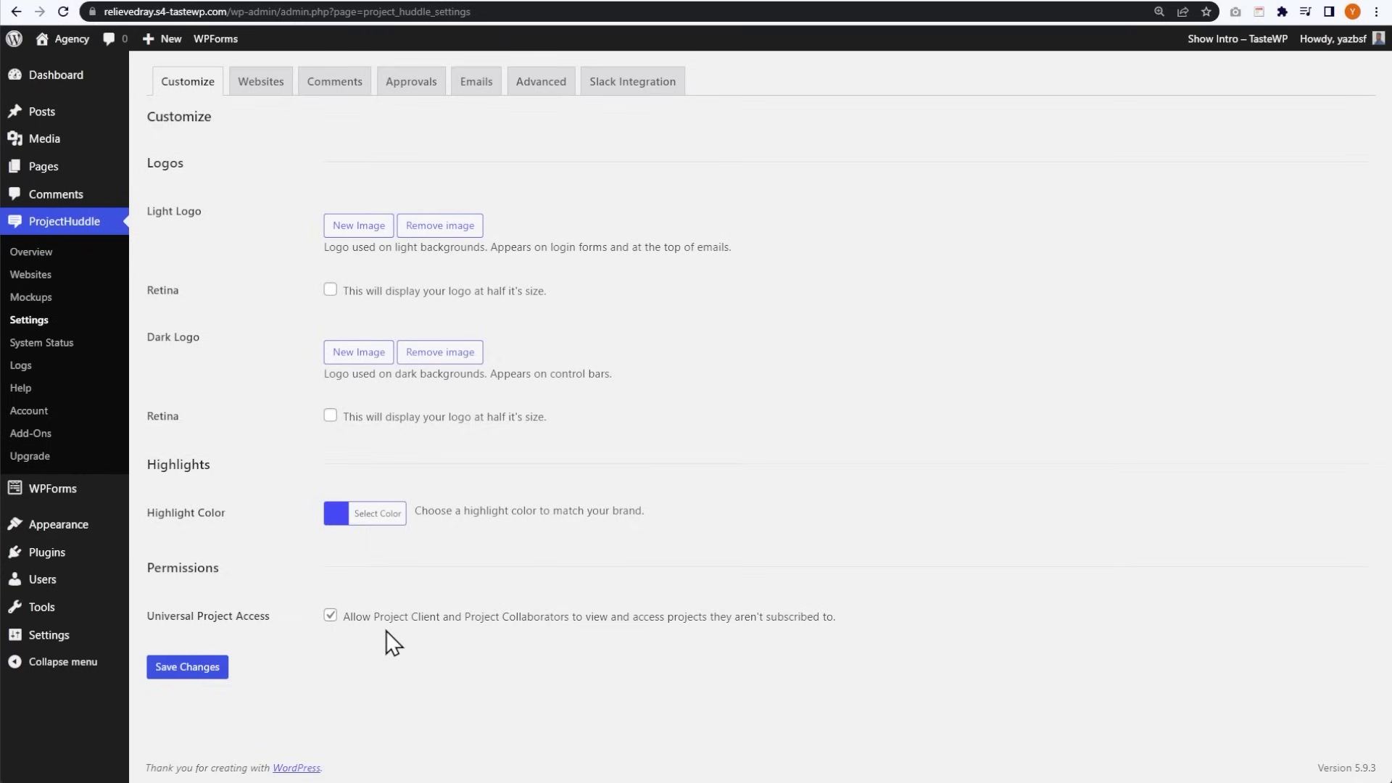
{"action": "left_click", "coordinate": [279, 86]}
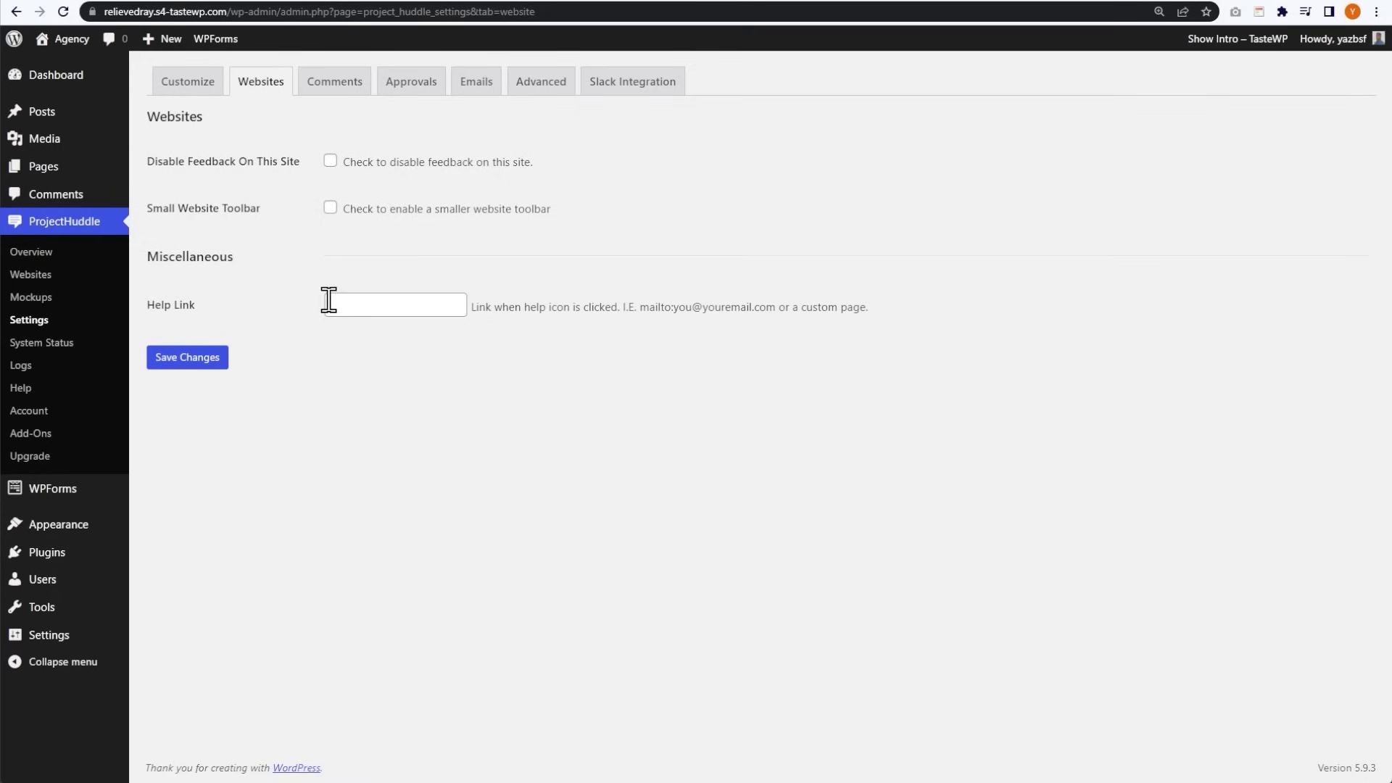
{"action": "left_click", "coordinate": [340, 88]}
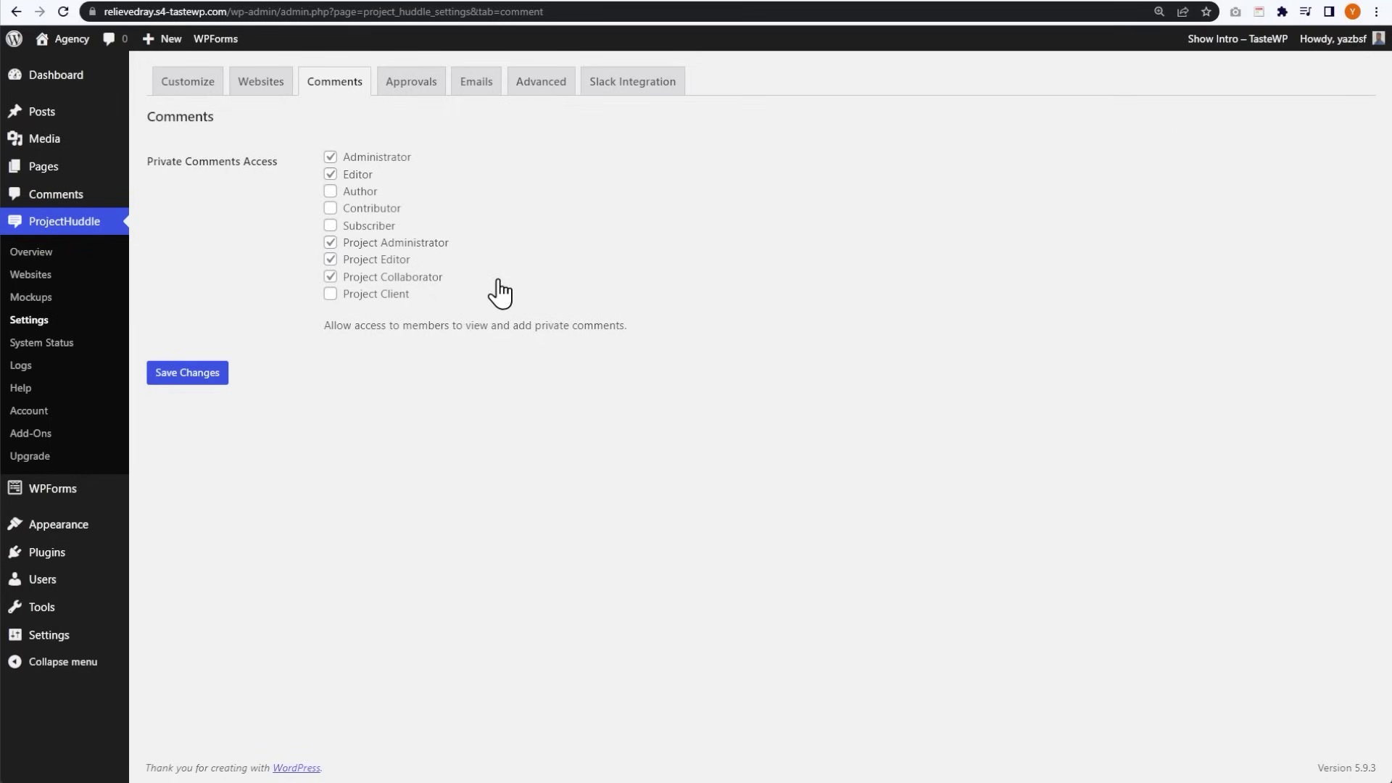
{"action": "left_click", "coordinate": [418, 82]}
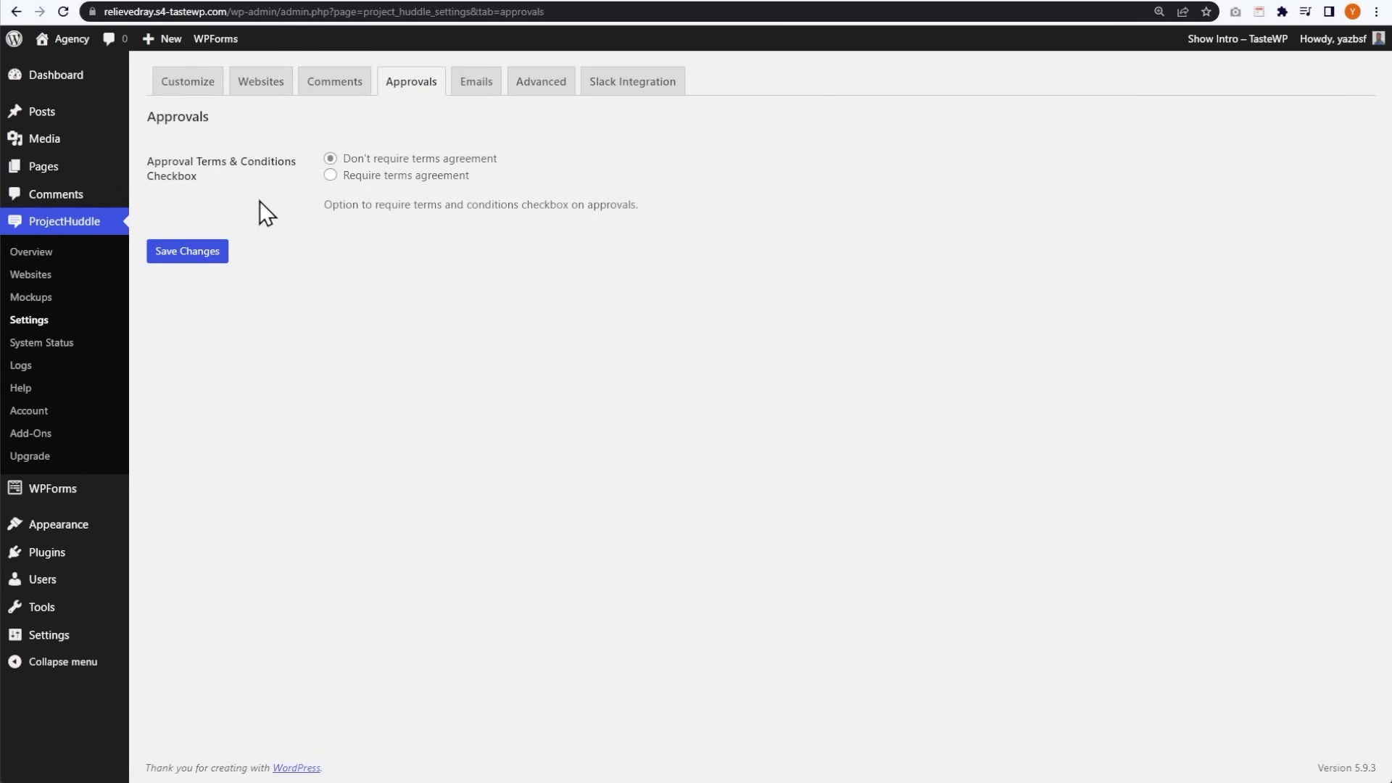
{"action": "left_click", "coordinate": [477, 89]}
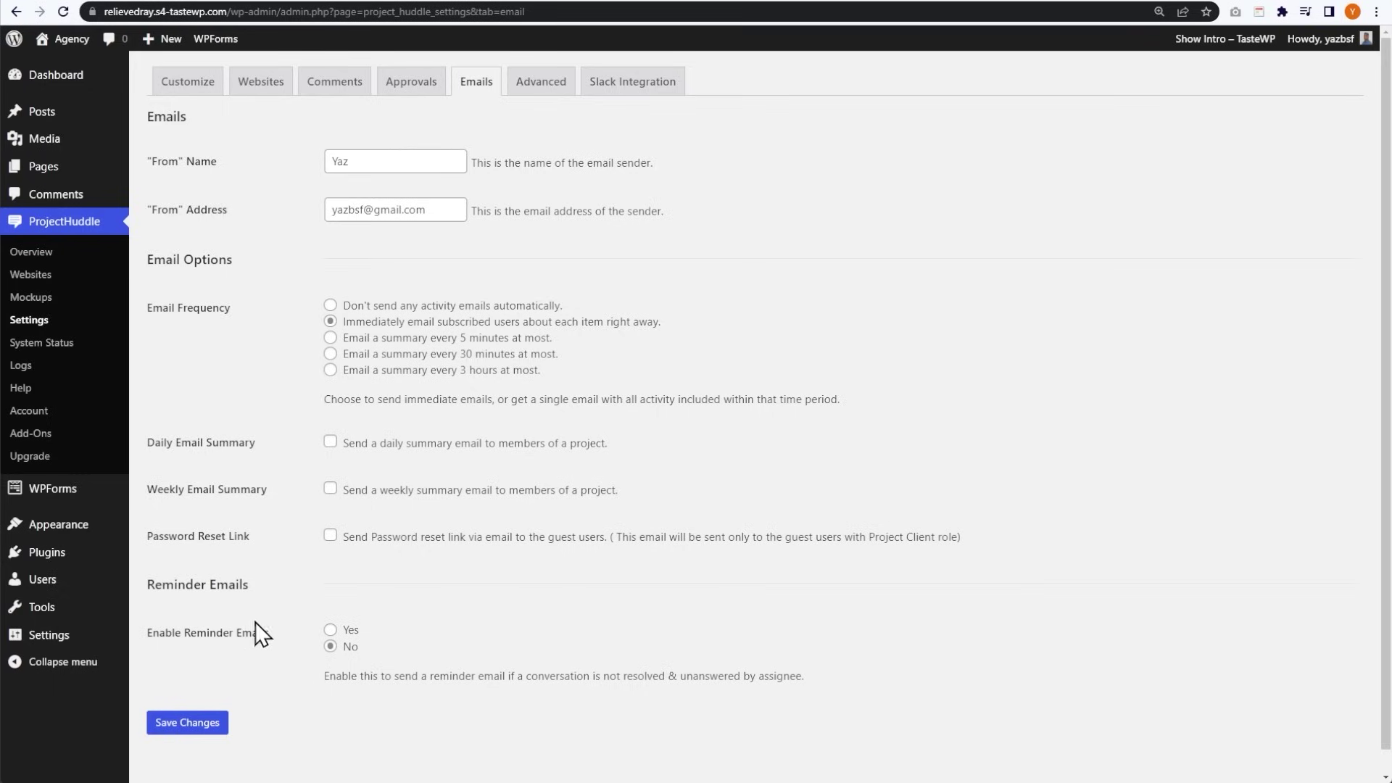
{"action": "left_click", "coordinate": [547, 87]}
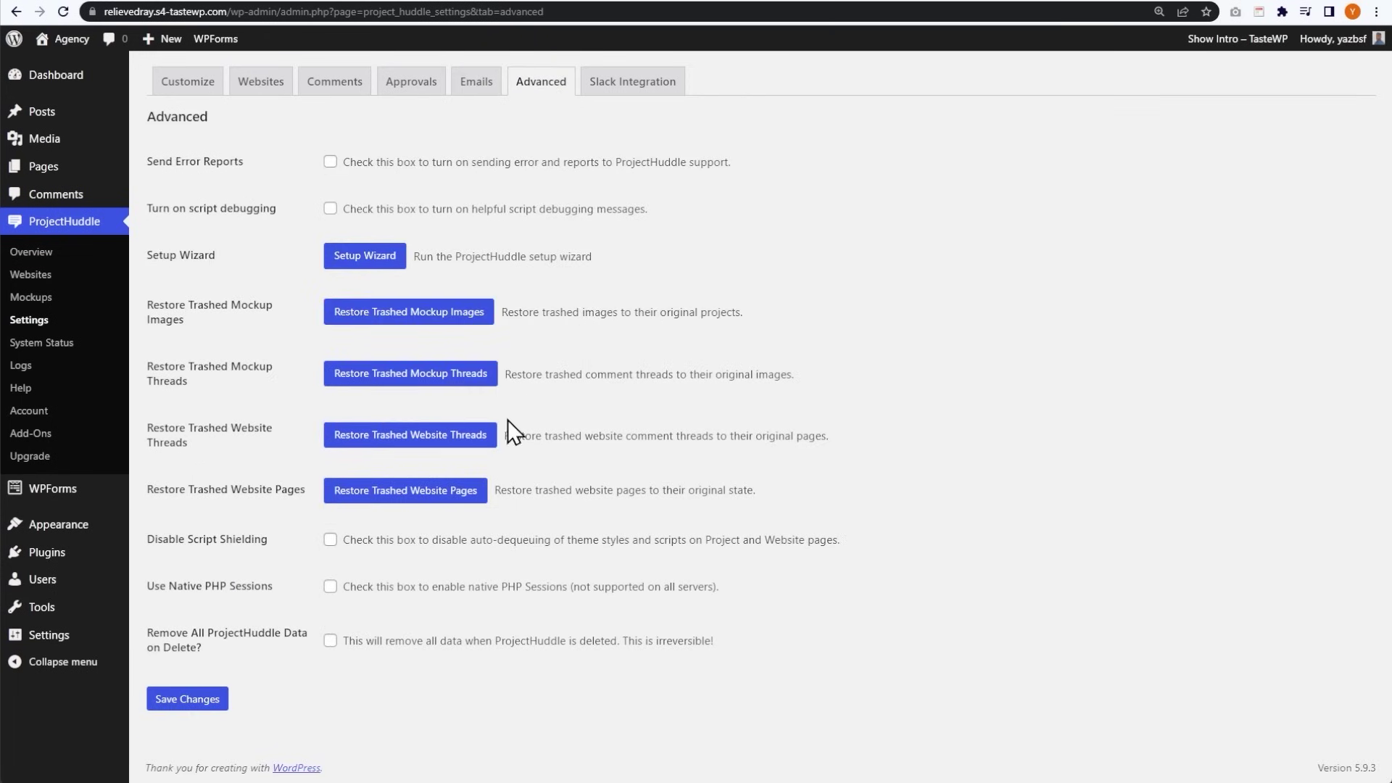
- Enable Slack notifications in the Slack Integration settings to display the webhook and trigger options
{"action": "left_click", "coordinate": [663, 84]}
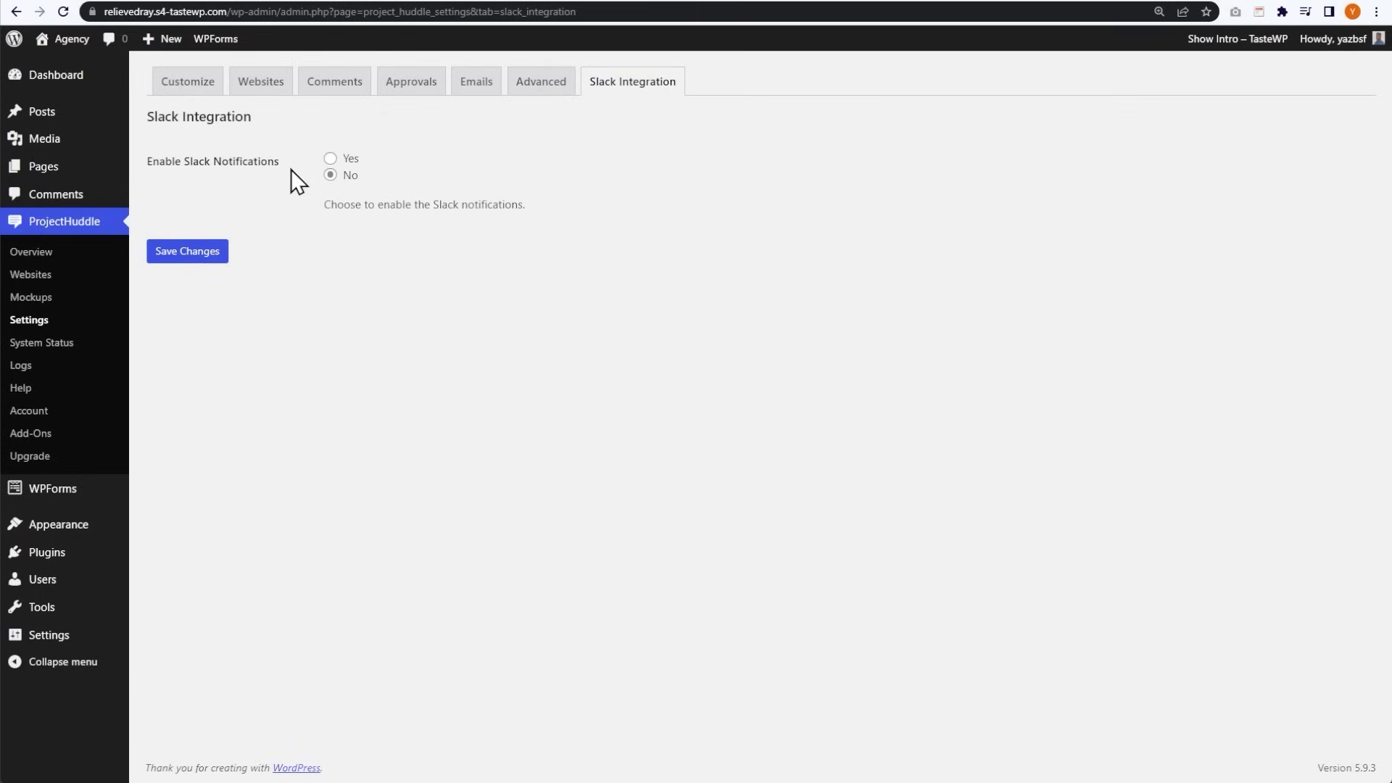
{"action": "left_click", "coordinate": [329, 158]}
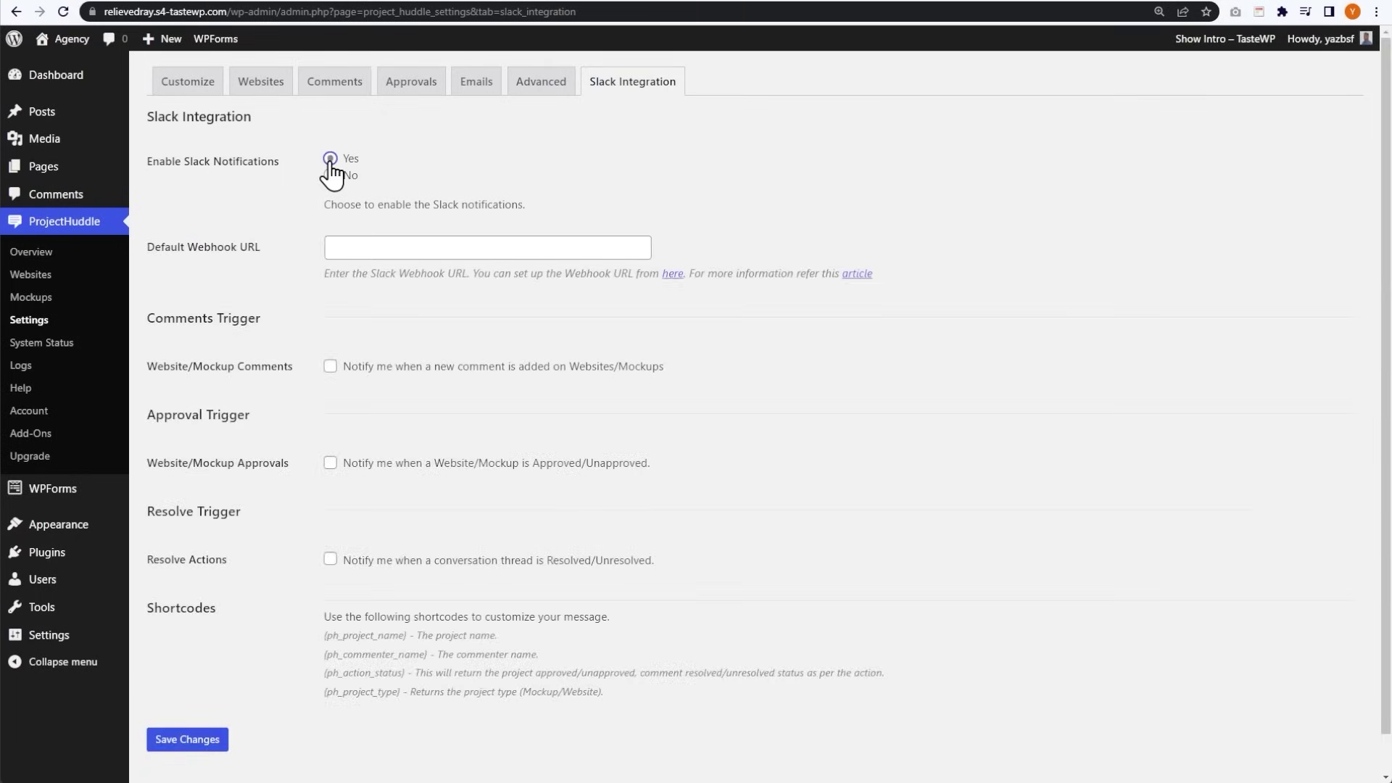
{"action": "left_click", "coordinate": [534, 294]}
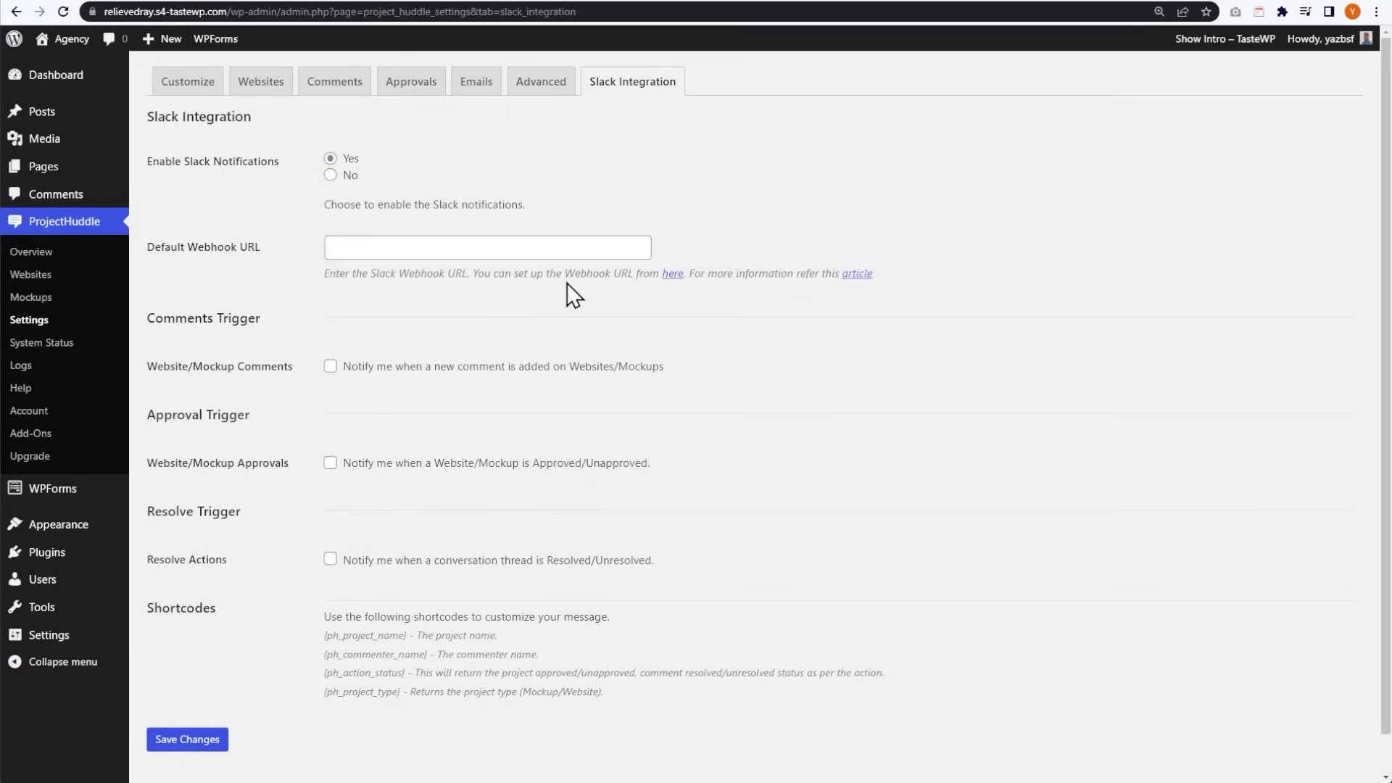